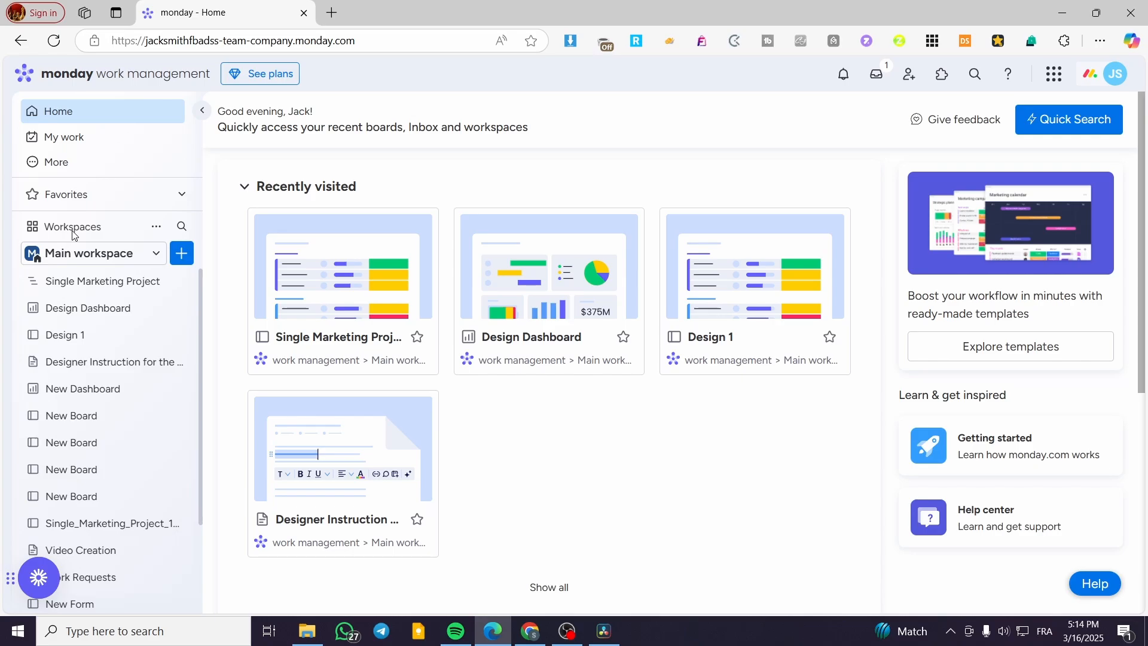
Open the template center for starting a board from a template and look through the recommended templates.
{"action": "scroll", "coordinate": [107, 358], "scroll_direction": "down", "scroll_amount": 2}
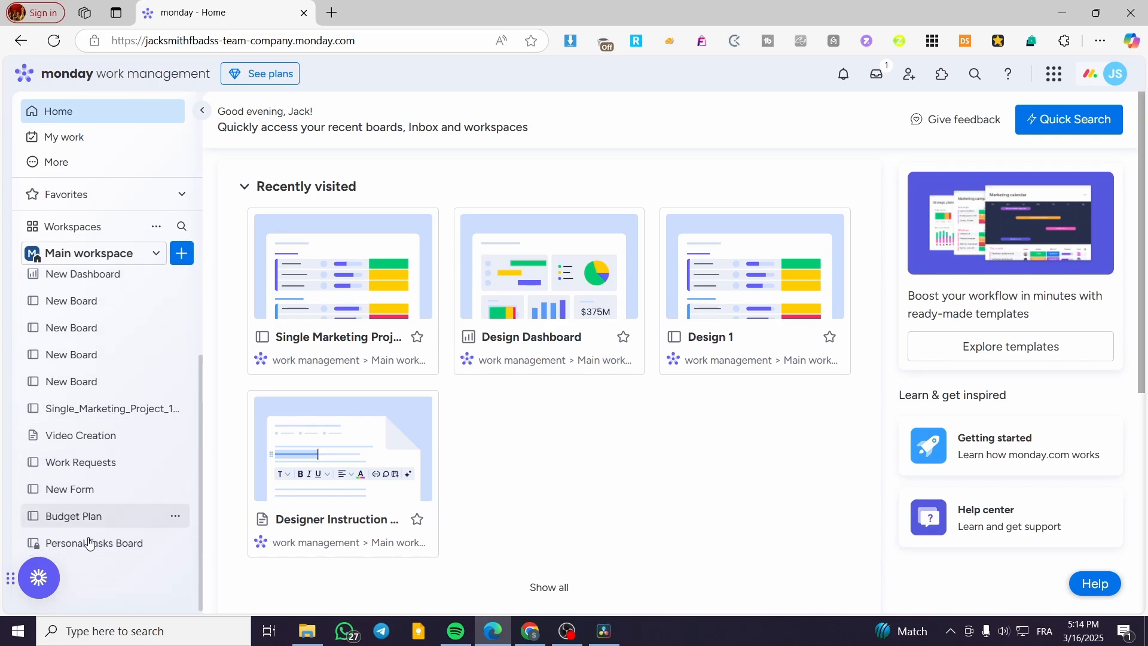
{"action": "scroll", "coordinate": [102, 496], "scroll_direction": "up", "scroll_amount": 2}
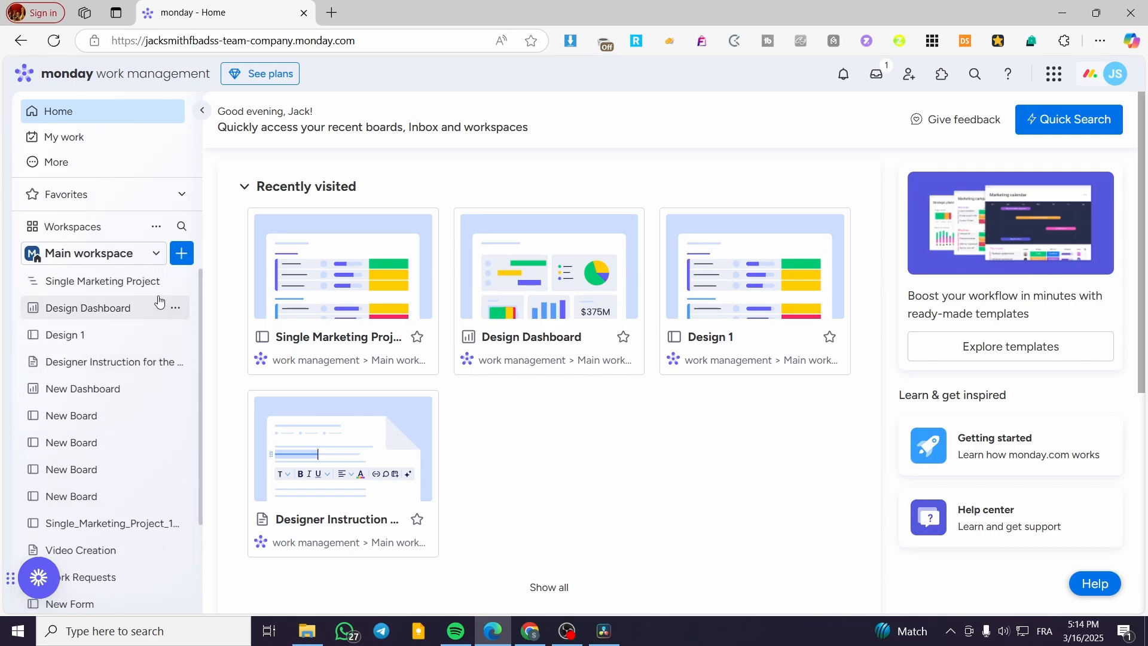
{"action": "left_click", "coordinate": [173, 257]}
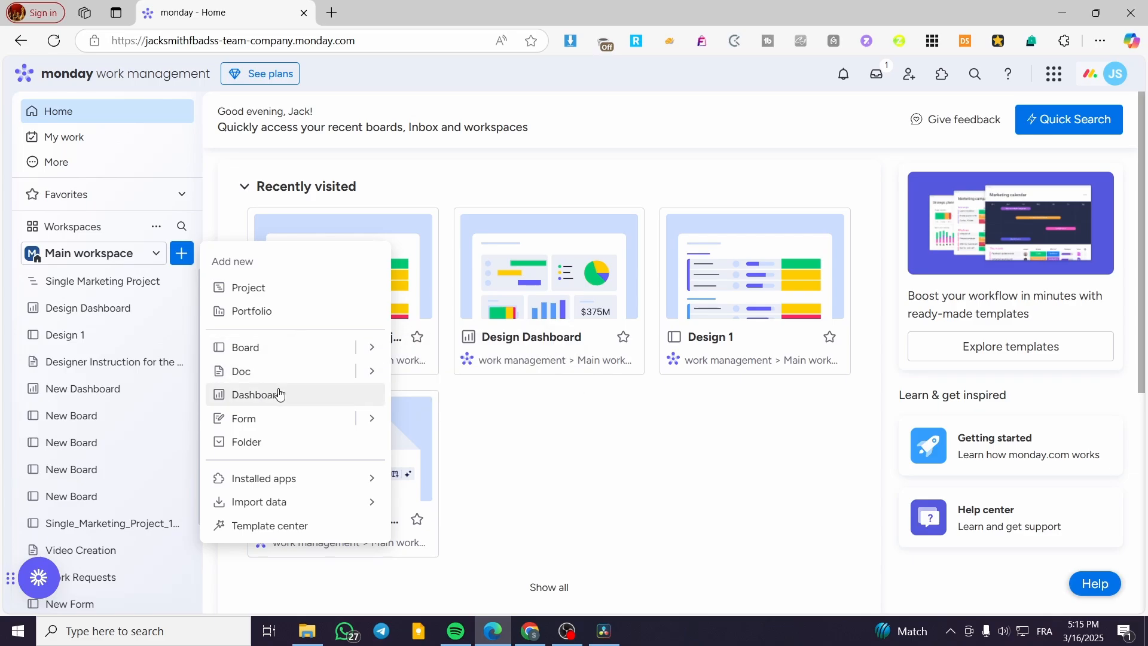
{"action": "left_click", "coordinate": [283, 349]}
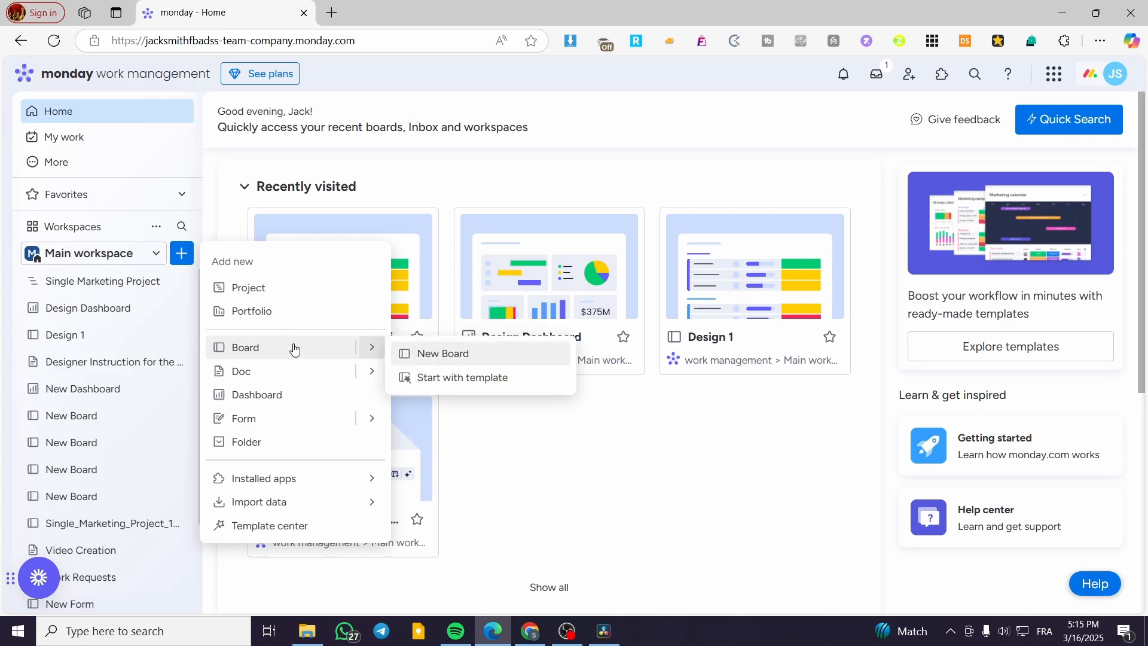
{"action": "left_click", "coordinate": [458, 378]}
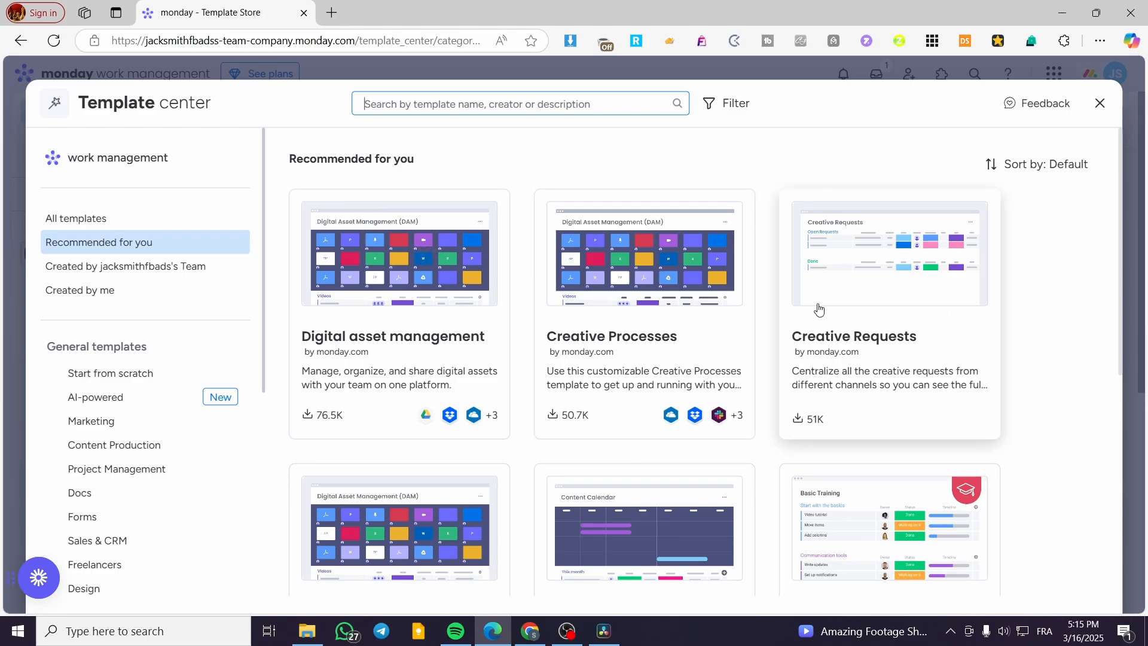
{"action": "scroll", "coordinate": [726, 302], "scroll_direction": "down", "scroll_amount": 3}
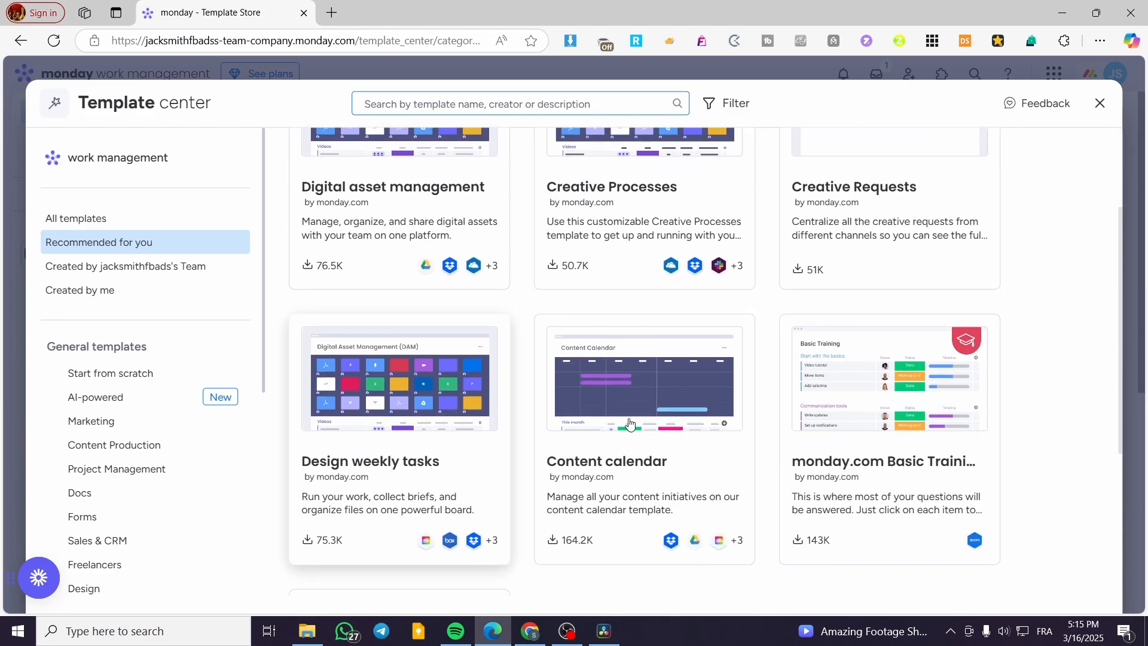
{"action": "scroll", "coordinate": [918, 405], "scroll_direction": "down", "scroll_amount": 1}
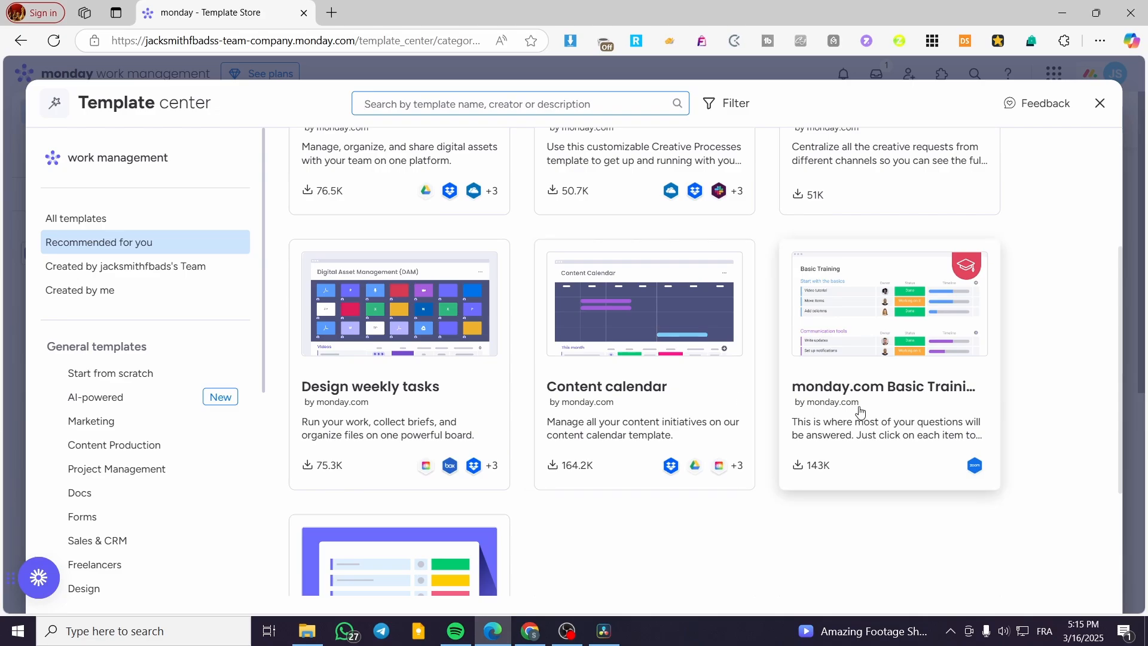
{"action": "scroll", "coordinate": [668, 390], "scroll_direction": "down", "scroll_amount": 3}
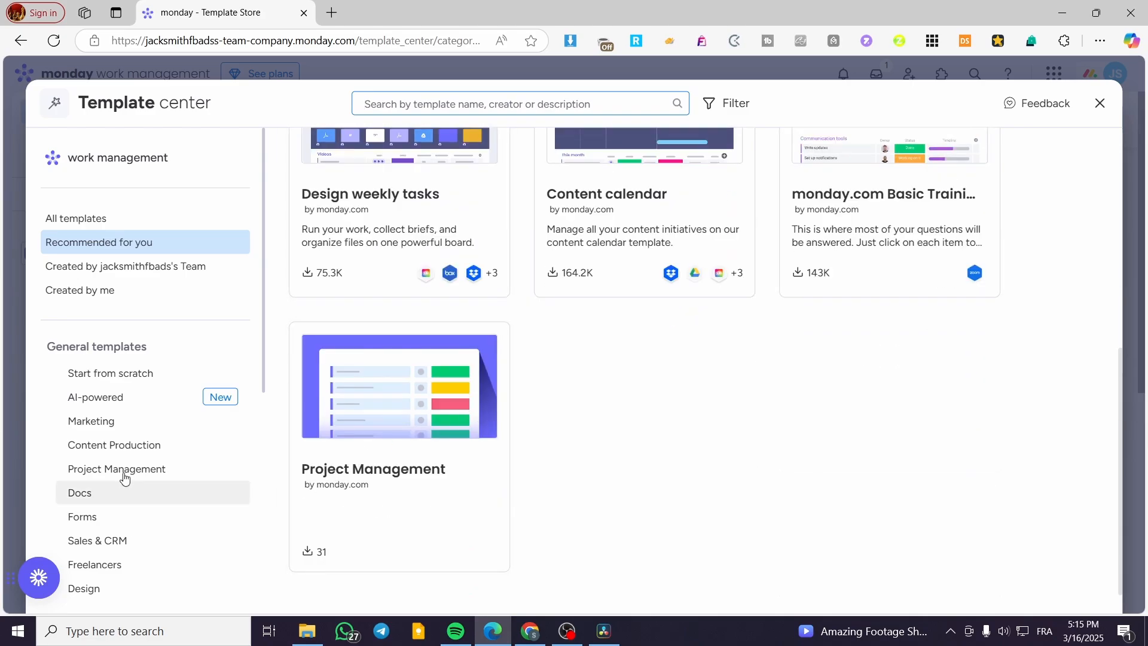
Browse the general template categories from Marketing and Content Production to Sales & CRM and Design, then close the template center.
{"action": "left_click", "coordinate": [108, 421]}
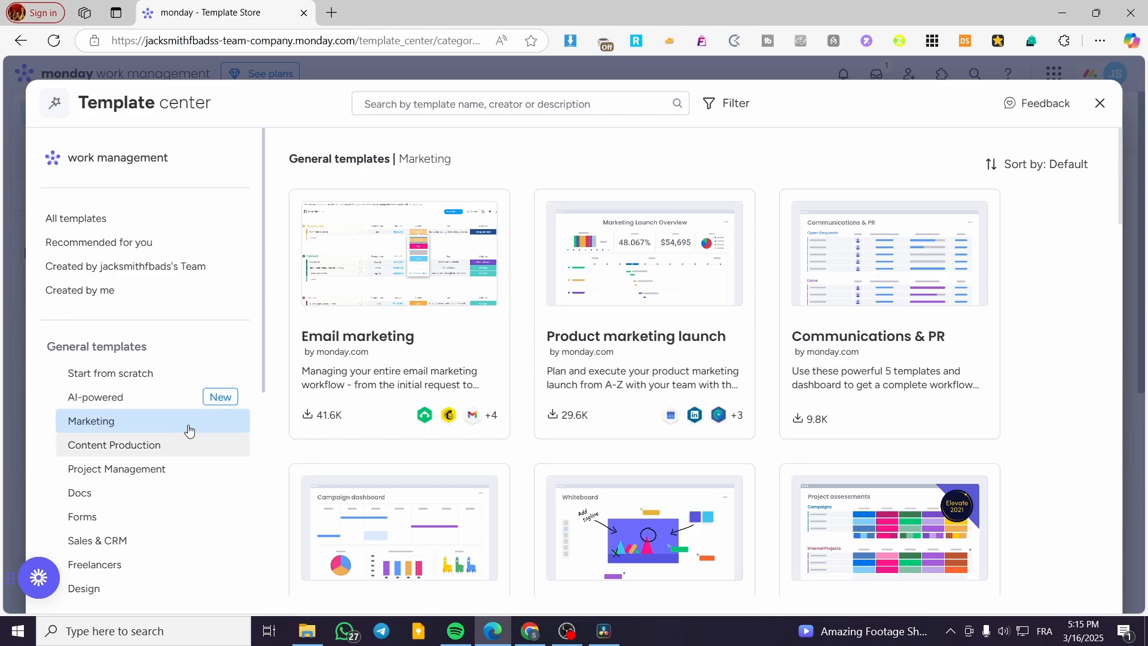
{"action": "scroll", "coordinate": [131, 419], "scroll_direction": "down", "scroll_amount": 1}
{"action": "scroll", "coordinate": [131, 417], "scroll_direction": "down", "scroll_amount": 2}
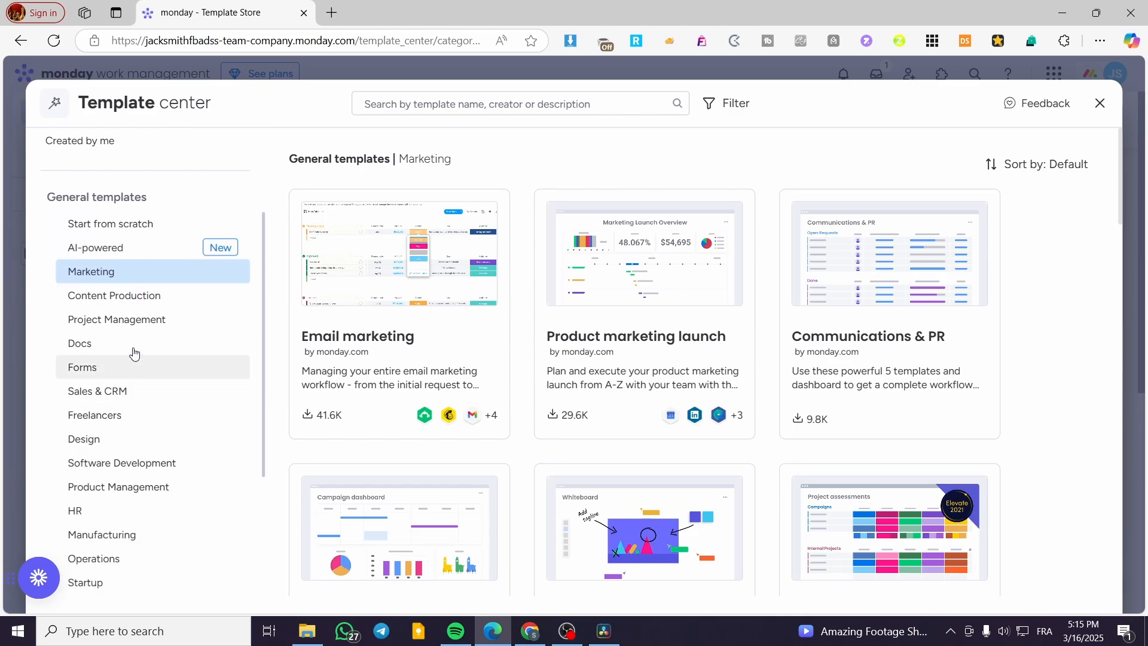
{"action": "left_click", "coordinate": [112, 296]}
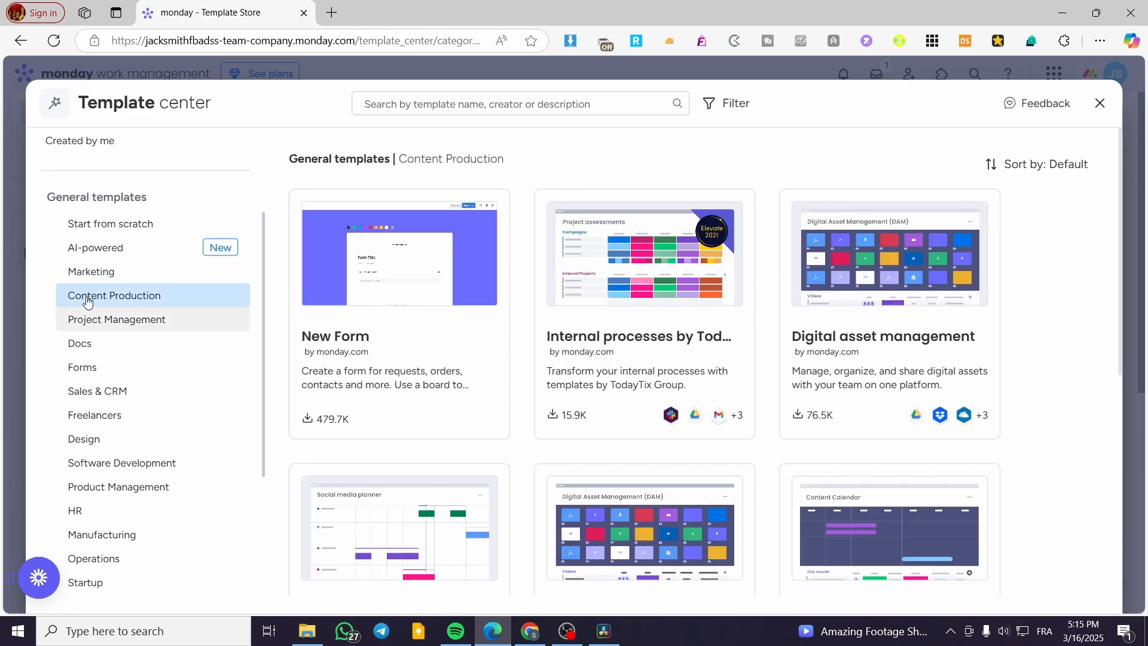
{"action": "left_click", "coordinate": [114, 322]}
{"action": "left_click", "coordinate": [113, 344]}
{"action": "left_click", "coordinate": [113, 368]}
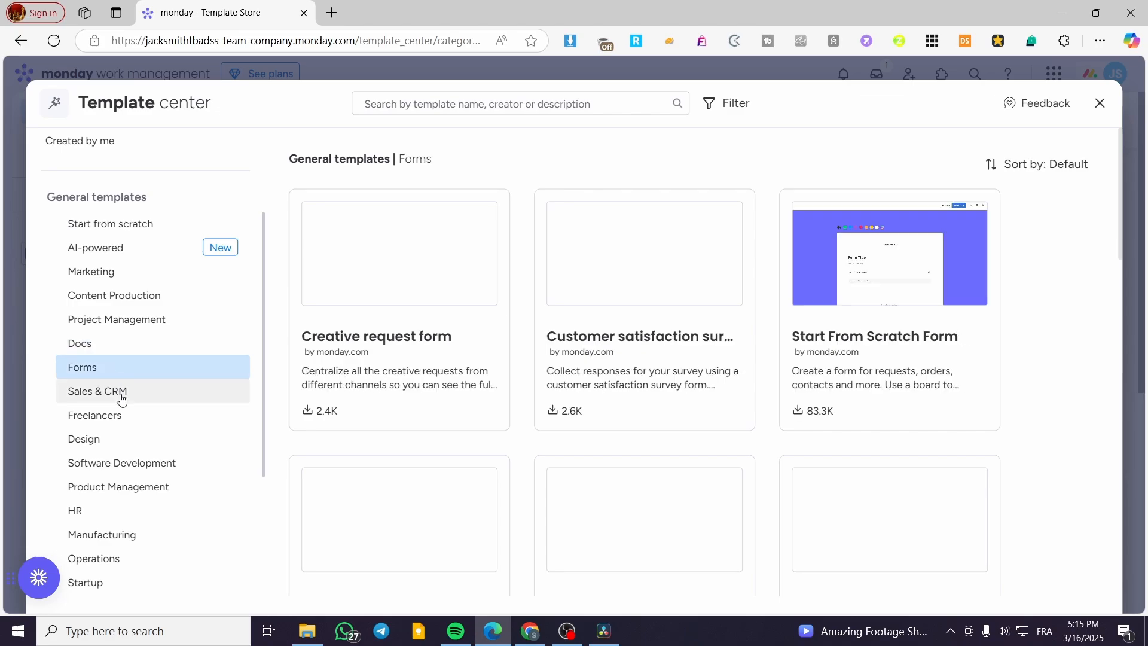
{"action": "left_click", "coordinate": [122, 395]}
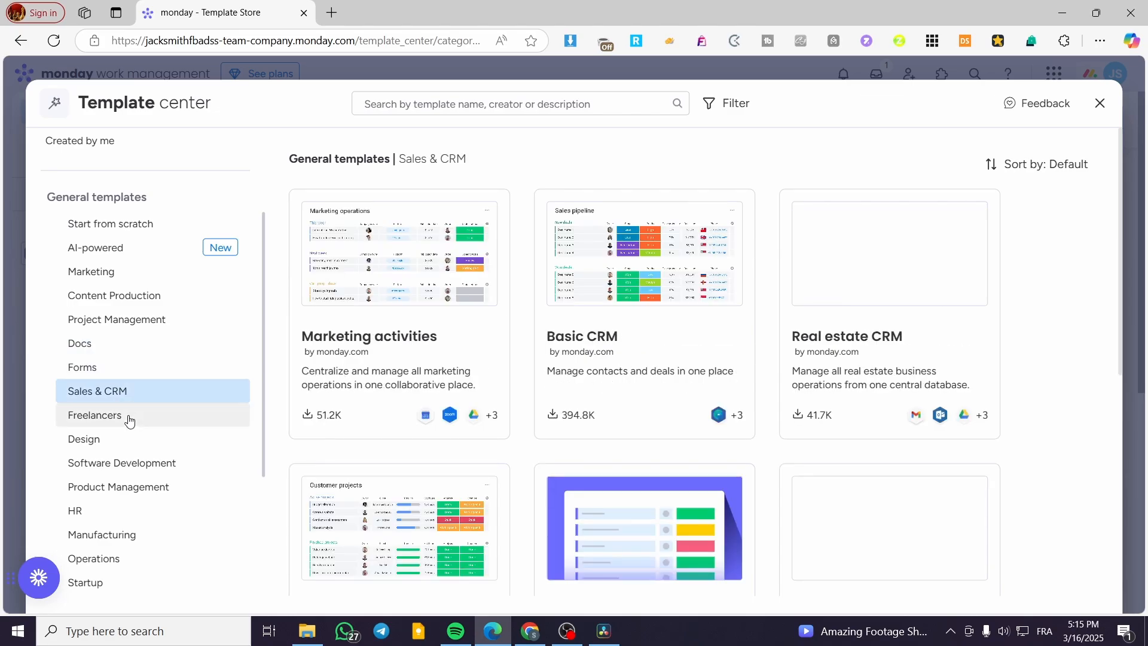
{"action": "left_click", "coordinate": [124, 438]}
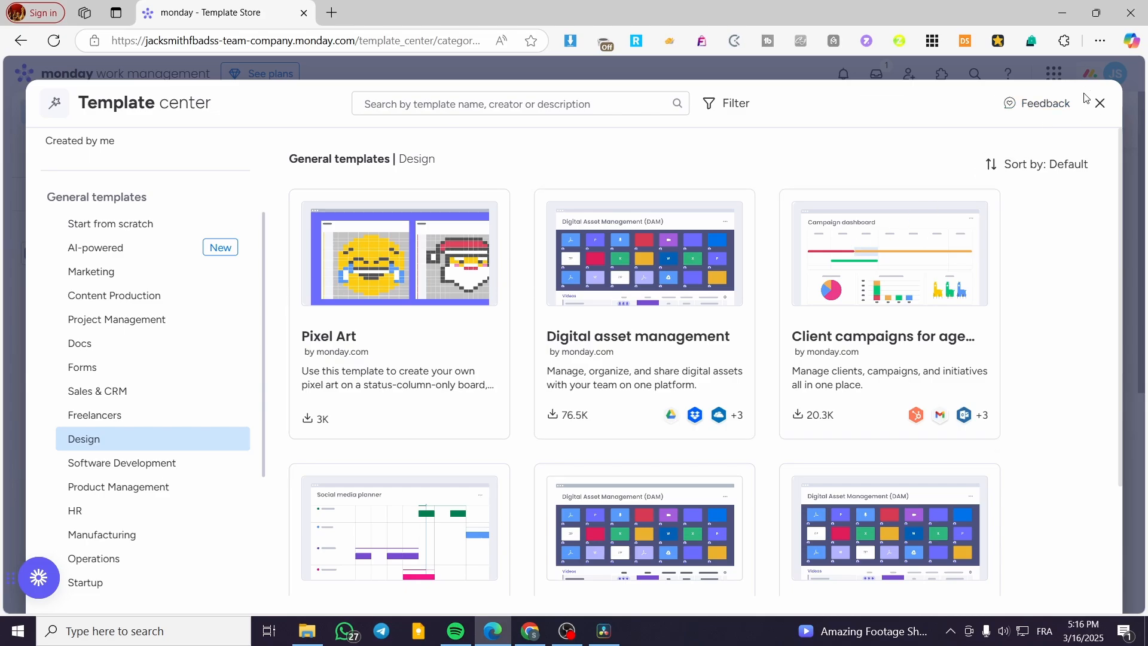
{"action": "left_click", "coordinate": [1100, 103]}
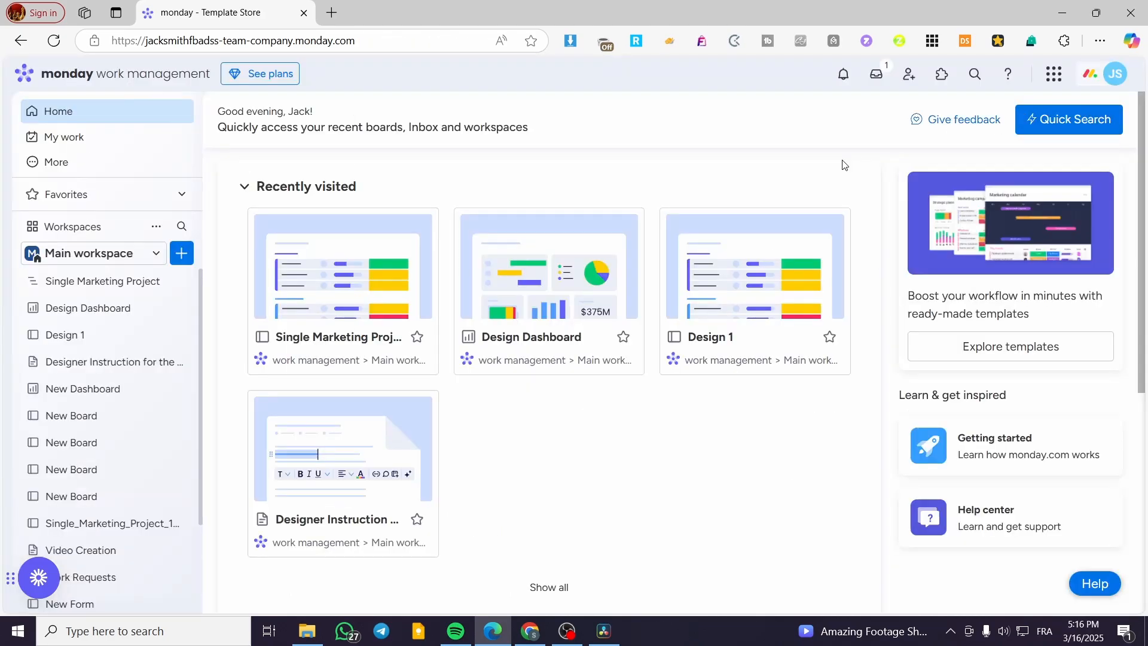
Create a blank board in the Main workspace with the default name New Board, Main privacy and Tasks as the managed items.
{"action": "left_click", "coordinate": [182, 256]}
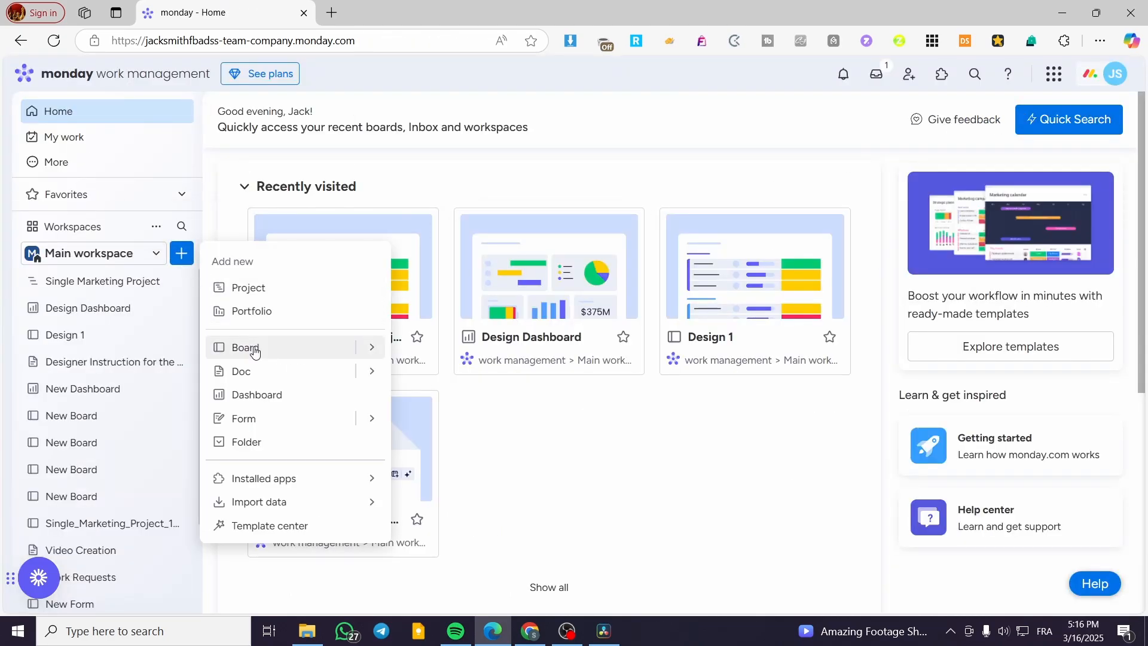
{"action": "mouse_move", "coordinate": [371, 348]}
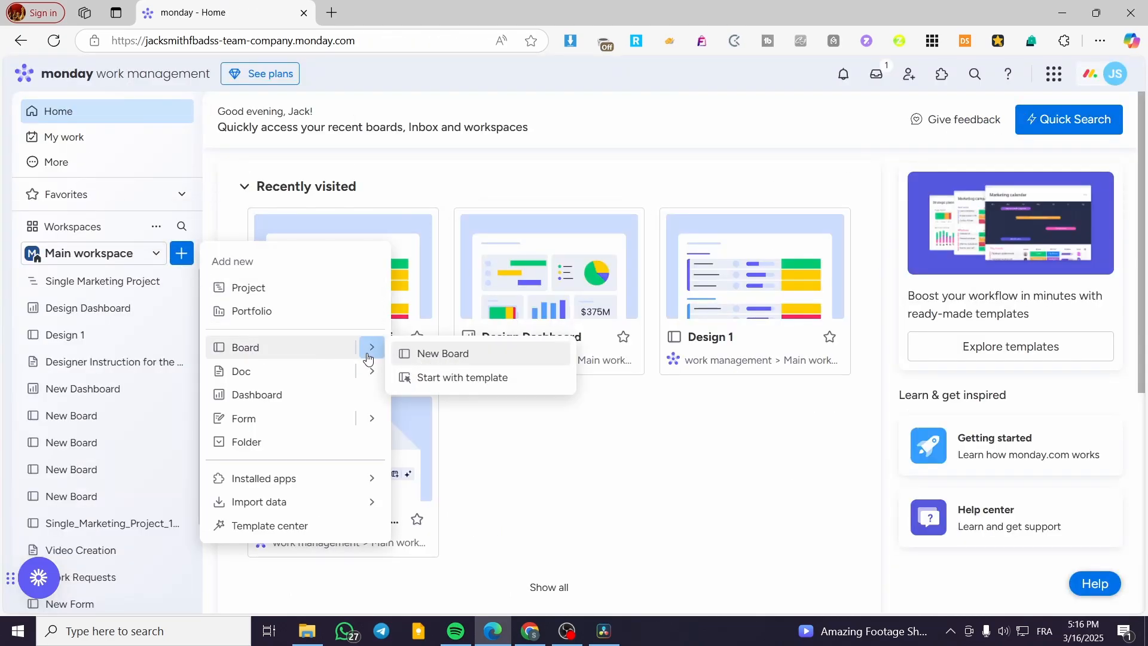
{"action": "left_click", "coordinate": [441, 354]}
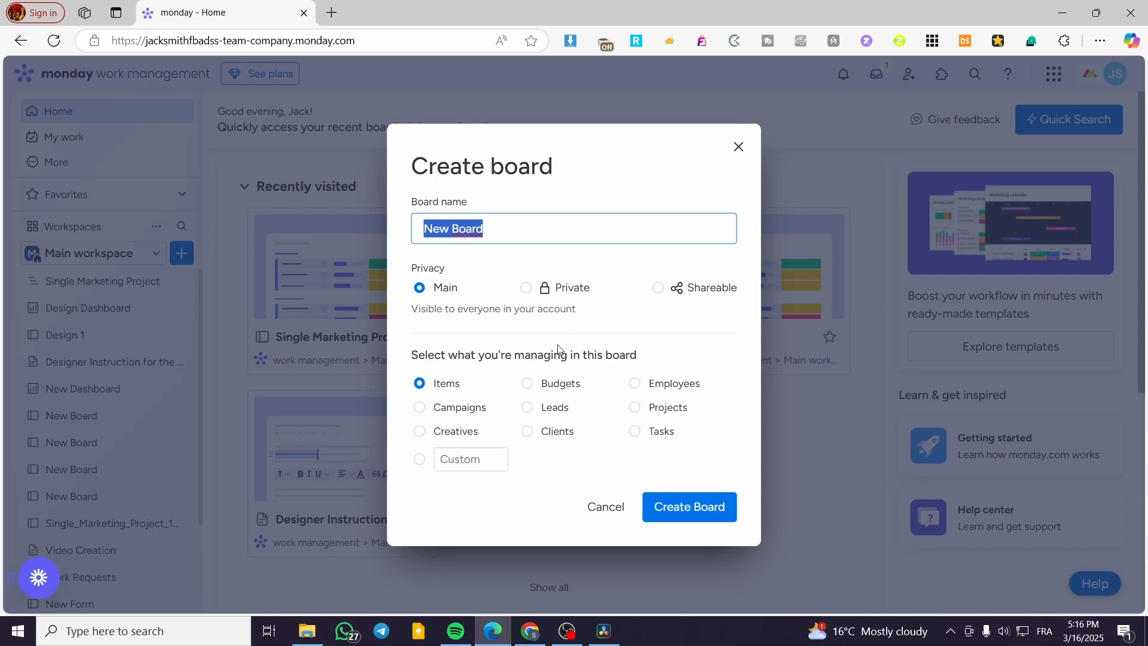
{"action": "left_click", "coordinate": [635, 431]}
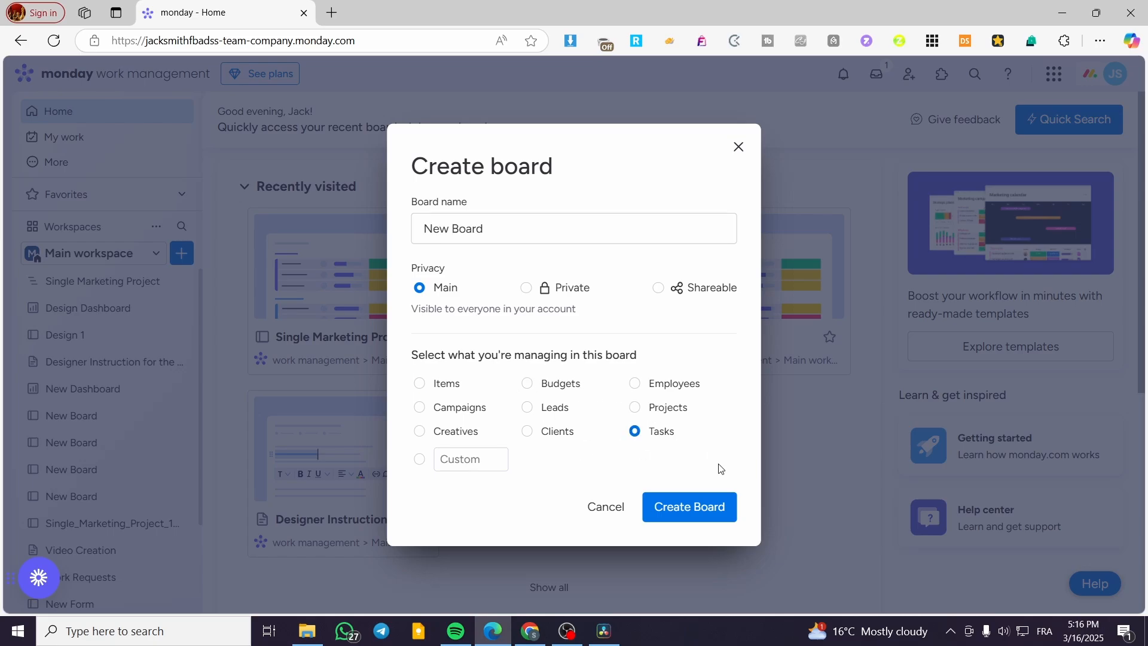
{"action": "left_click", "coordinate": [700, 514]}
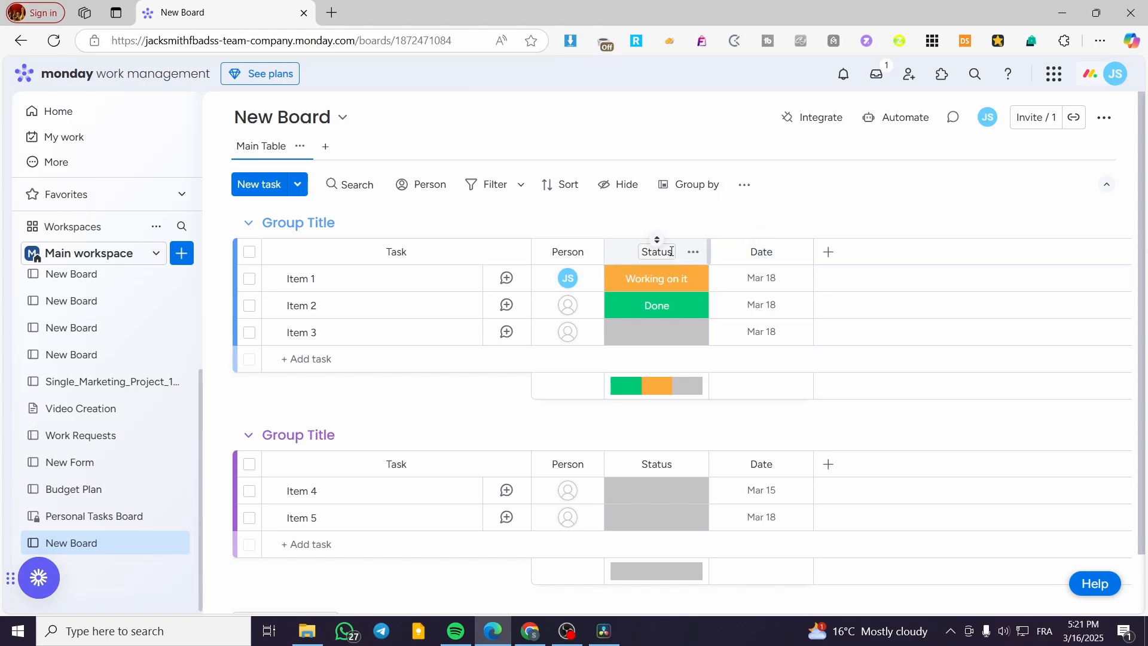
{"action": "left_click", "coordinate": [589, 252]}
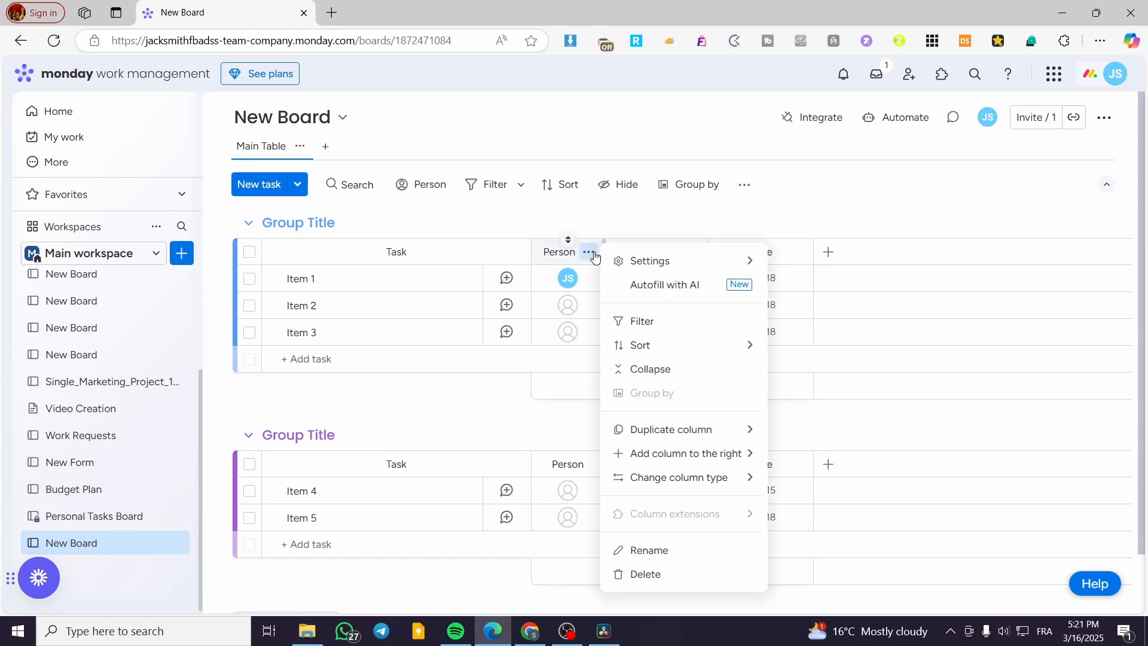
{"action": "left_click", "coordinate": [660, 218]}
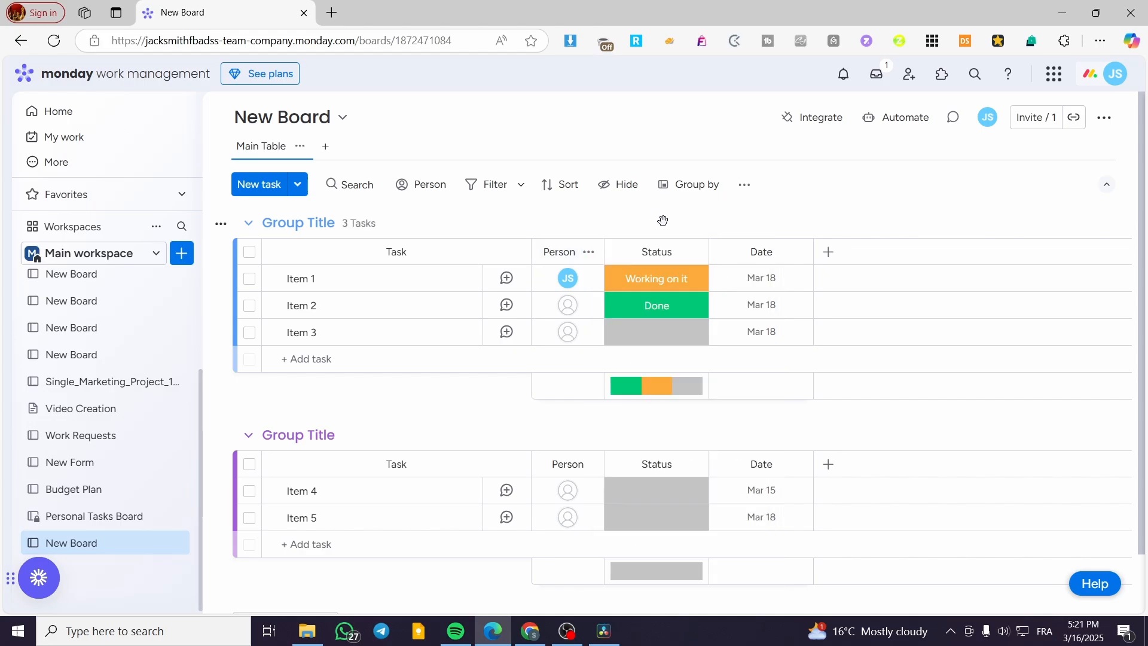
{"action": "left_click", "coordinate": [589, 253]}
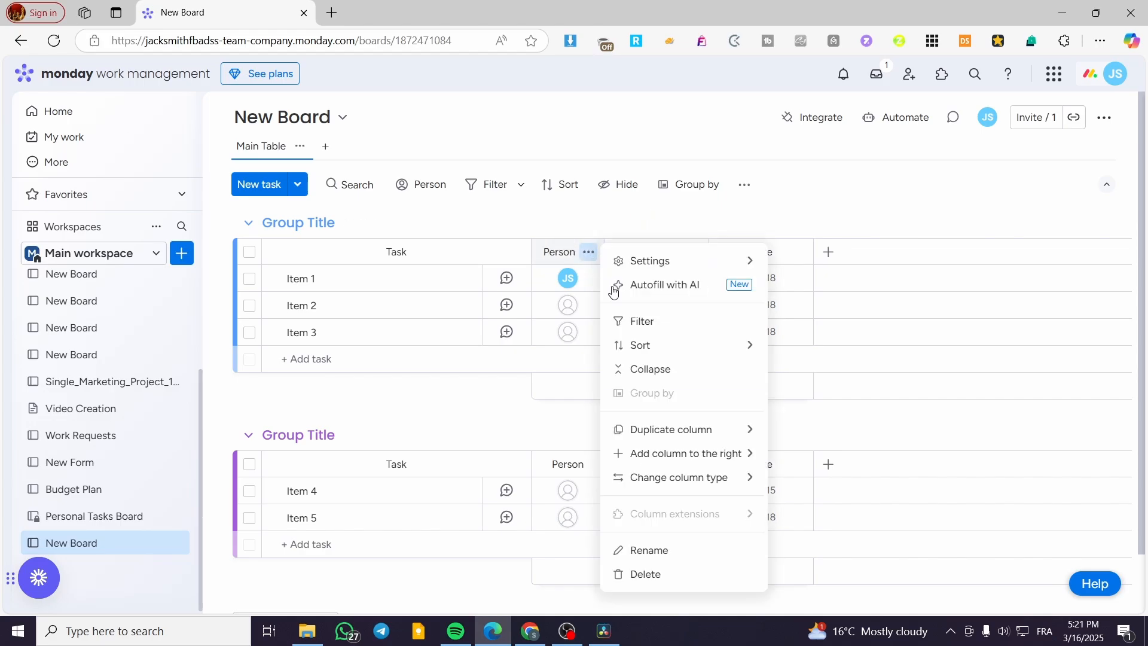
Assign Item 2 and Item 3 to the same person who is assigned to Item 1.
{"action": "left_click", "coordinate": [568, 308]}
{"action": "left_click", "coordinate": [556, 405]}
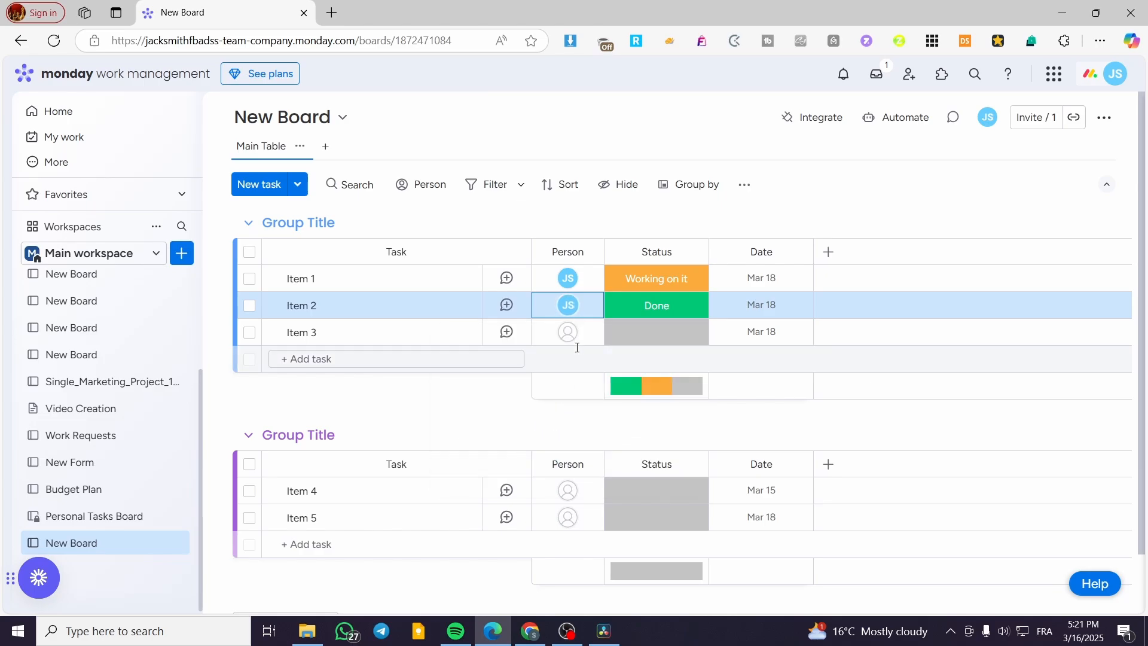
{"action": "left_click", "coordinate": [571, 333]}
{"action": "left_click", "coordinate": [574, 432]}
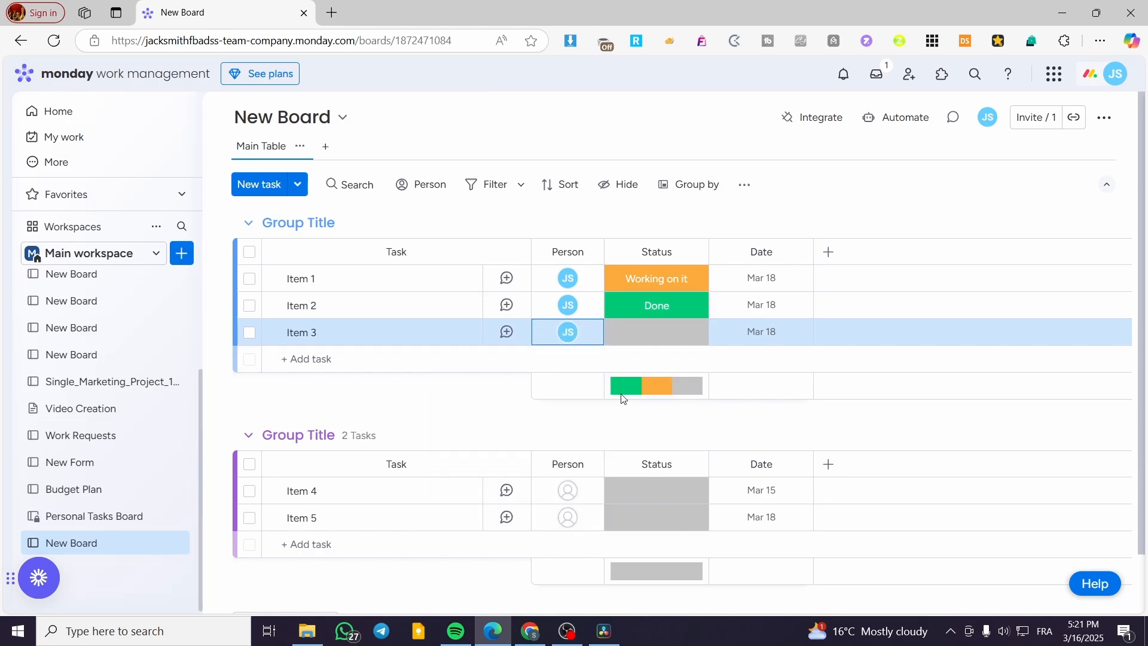
Set the dates of Item 1, Item 2 and Item 3 to March 19, March 20 and March 21, 2025.
{"action": "left_click", "coordinate": [783, 278]}
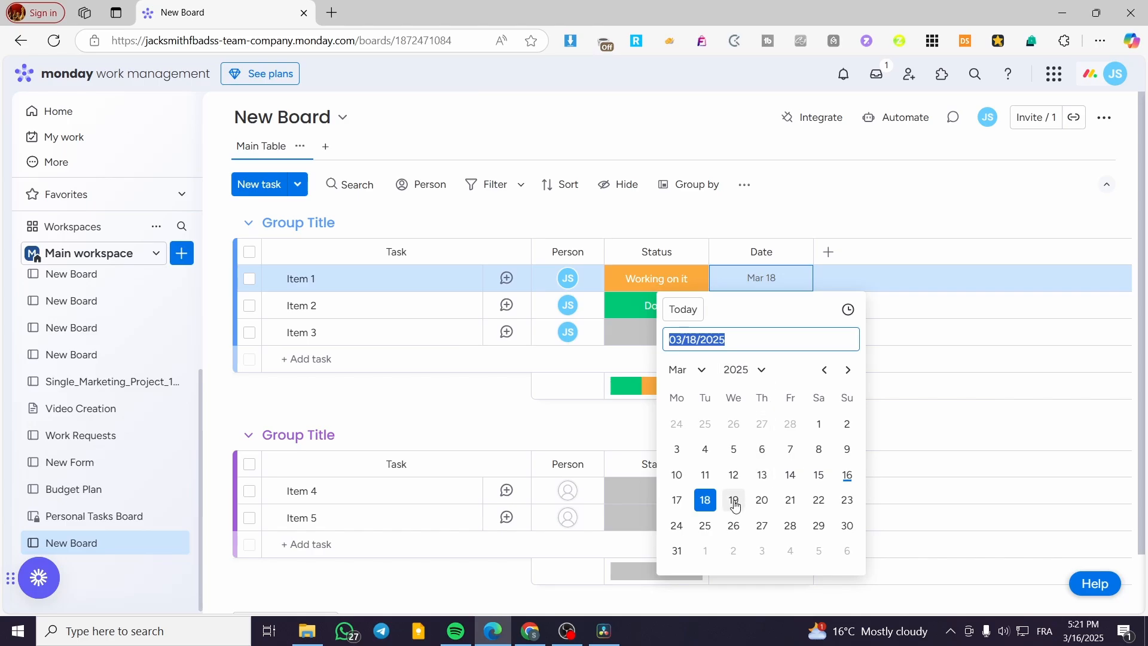
{"action": "left_click", "coordinate": [734, 501]}
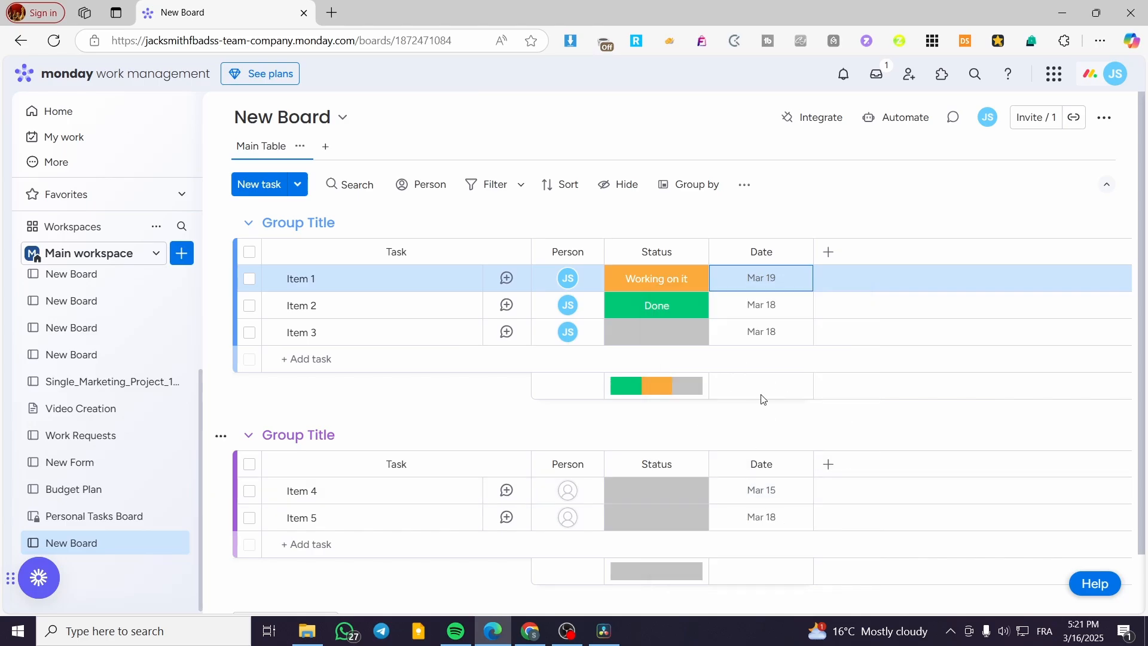
{"action": "left_click", "coordinate": [770, 307]}
{"action": "left_click", "coordinate": [762, 519]}
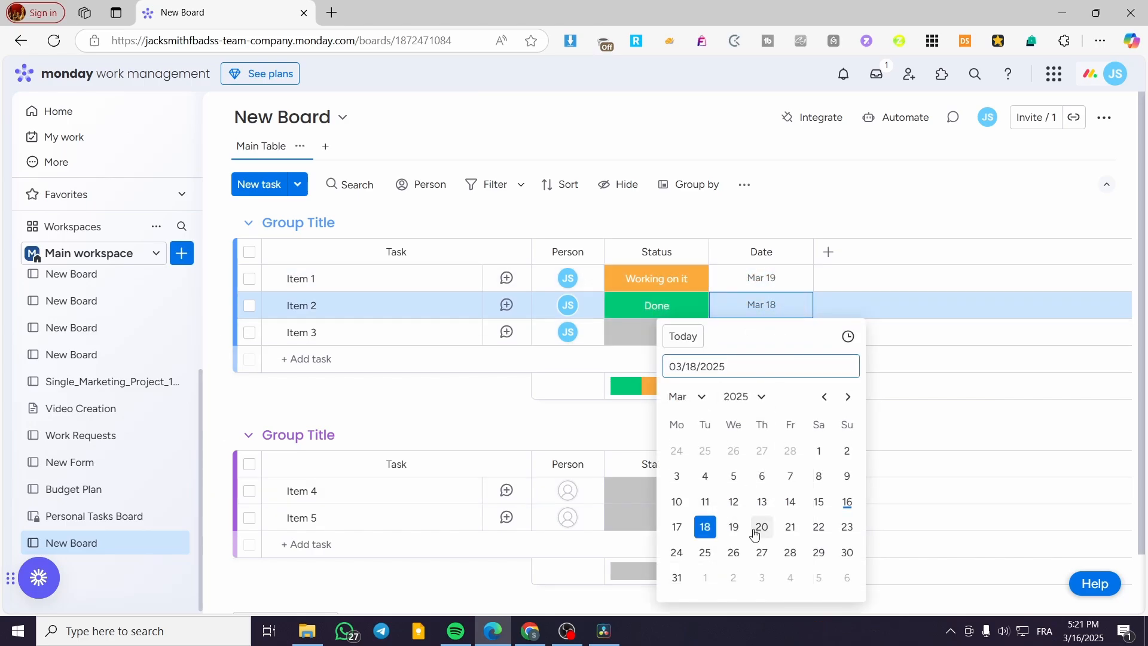
{"action": "left_click", "coordinate": [778, 327]}
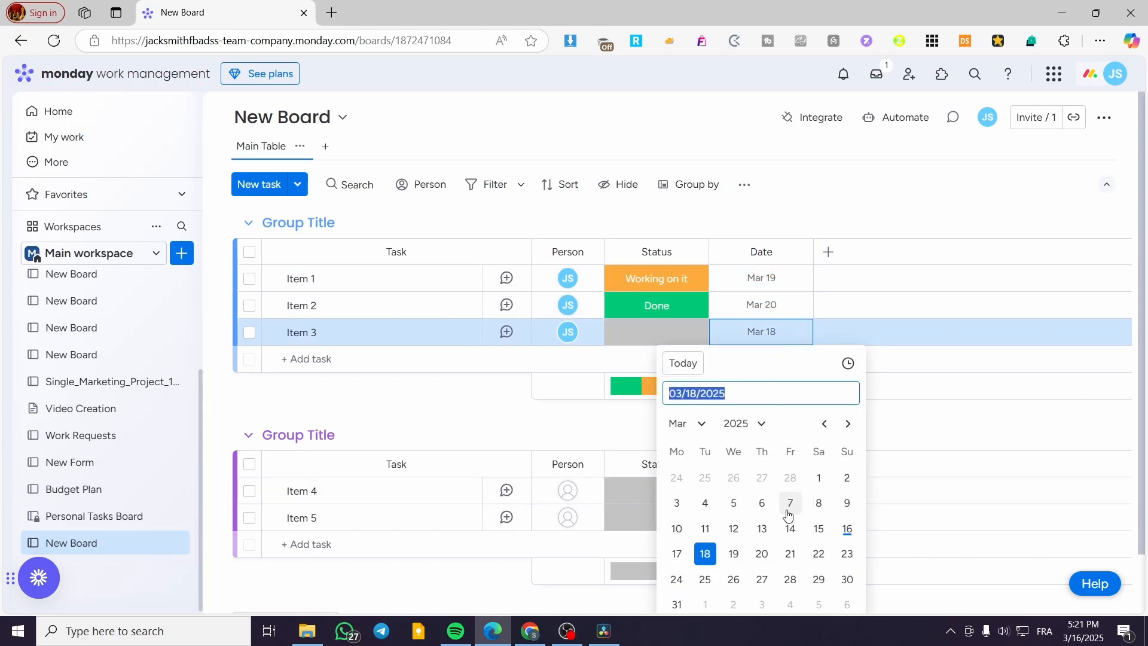
{"action": "left_click", "coordinate": [789, 554]}
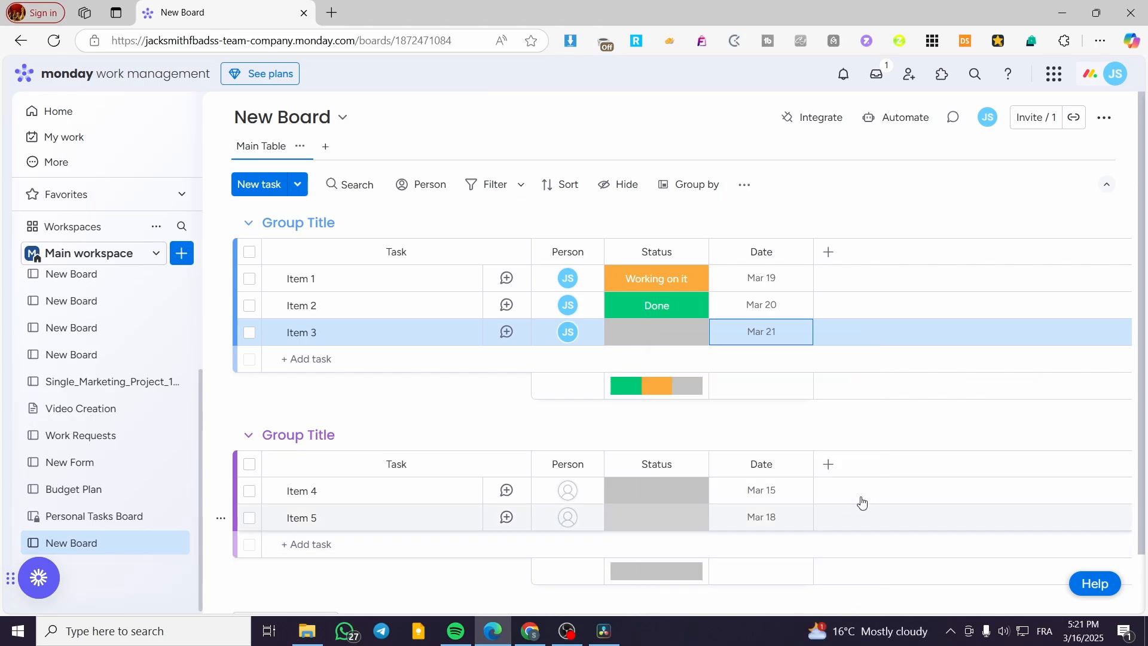
Set Item 1's status to the blank grey label and name that default label "Not yet".
{"action": "left_click", "coordinate": [683, 282]}
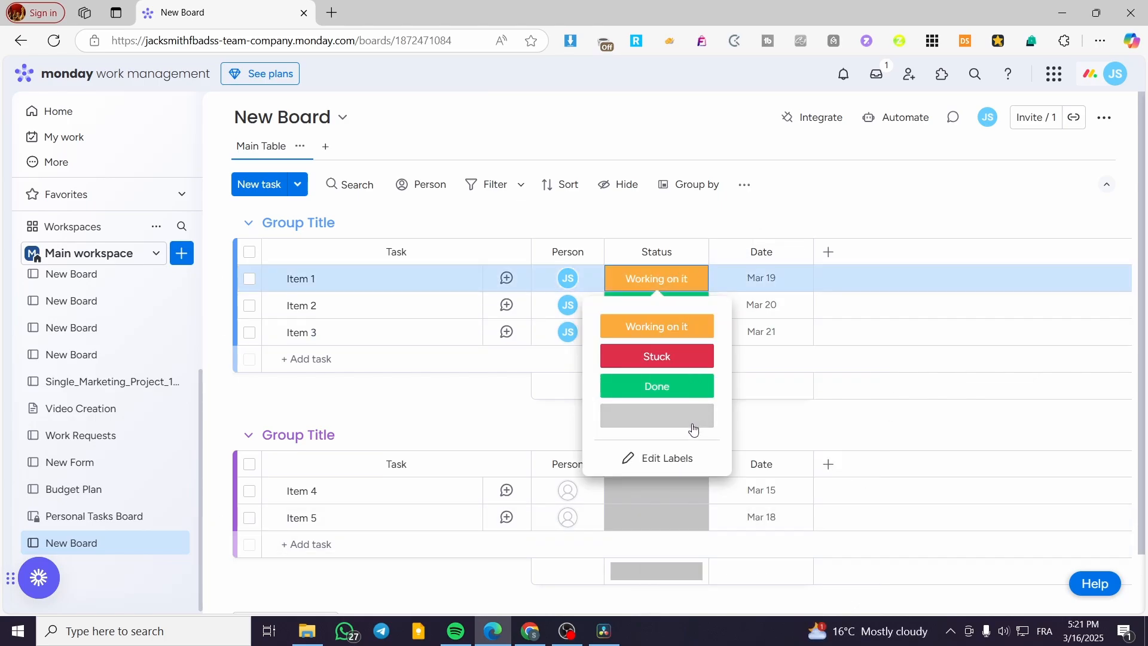
{"action": "left_click", "coordinate": [692, 427]}
{"action": "left_click", "coordinate": [661, 278]}
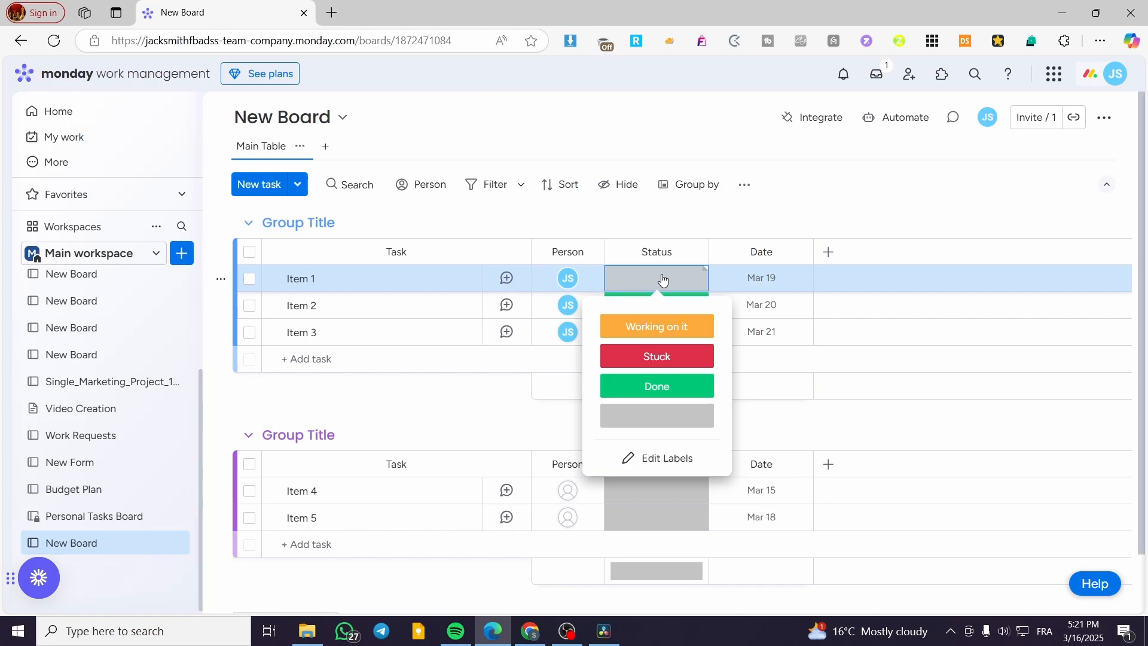
{"action": "left_click", "coordinate": [654, 458]}
{"action": "left_click", "coordinate": [683, 419]}
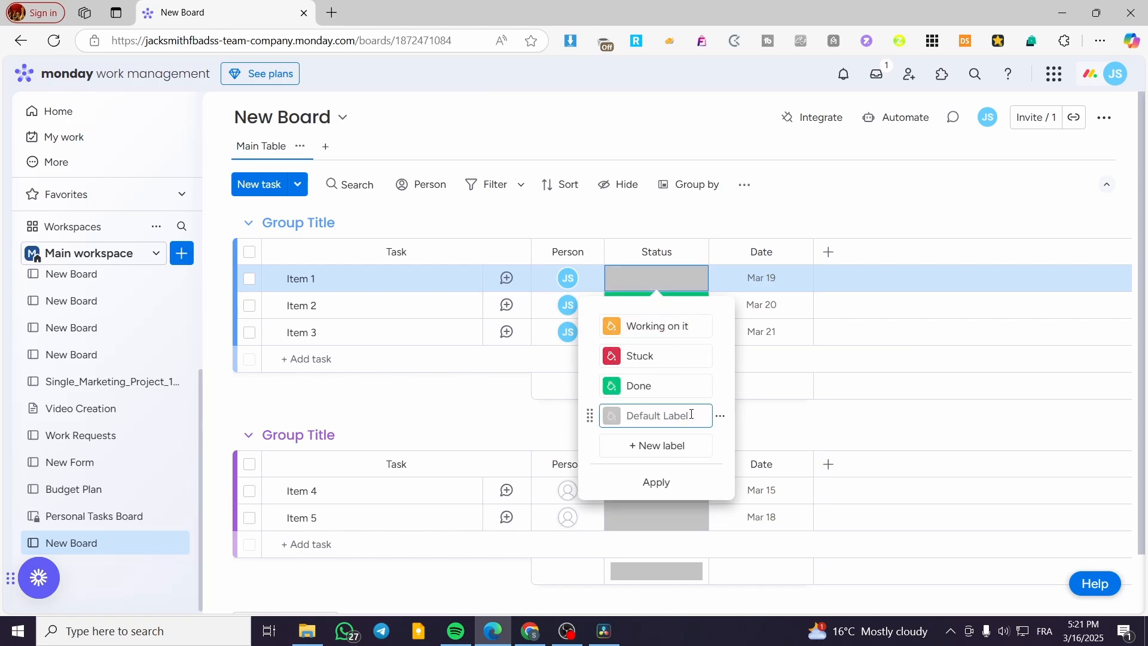
{"action": "type", "text": "Not ye"}
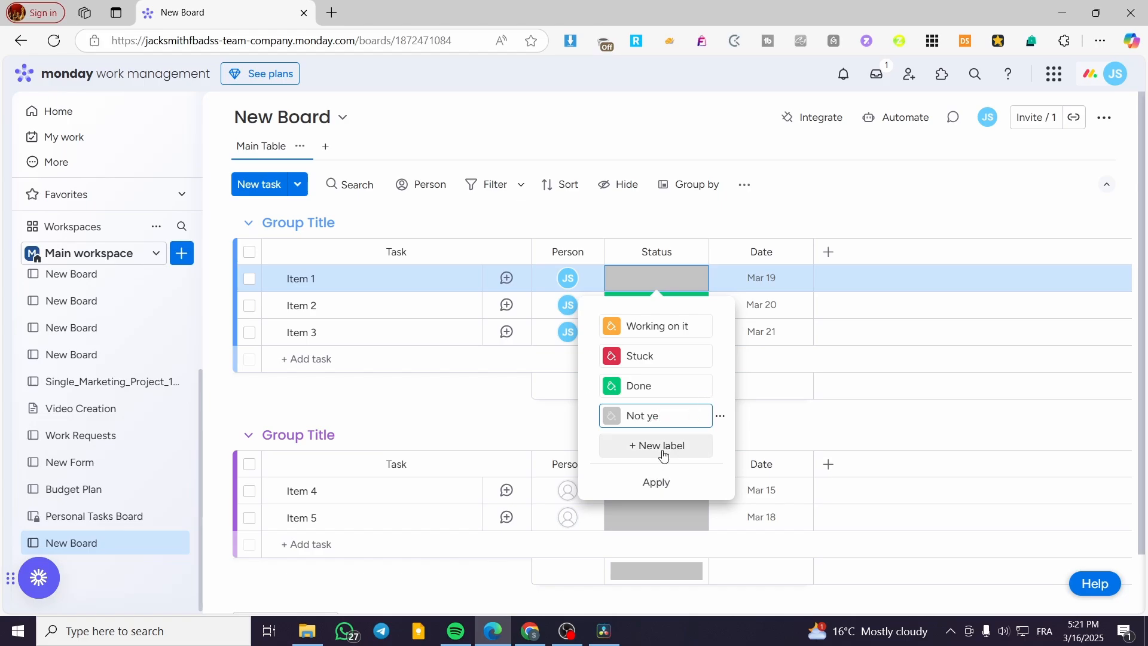
{"action": "type", "text": "t"}
{"action": "left_click", "coordinate": [655, 482]}
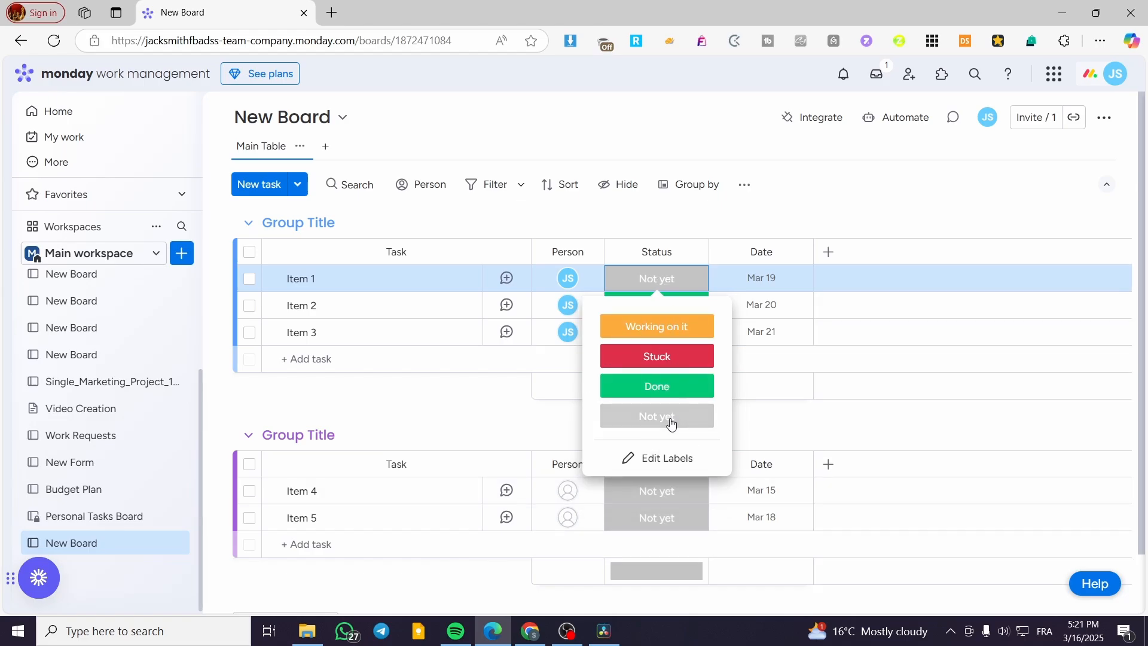
Set Item 1's status to "Working on it" and Item 2's status to "Not yet".
{"action": "left_click", "coordinate": [845, 397]}
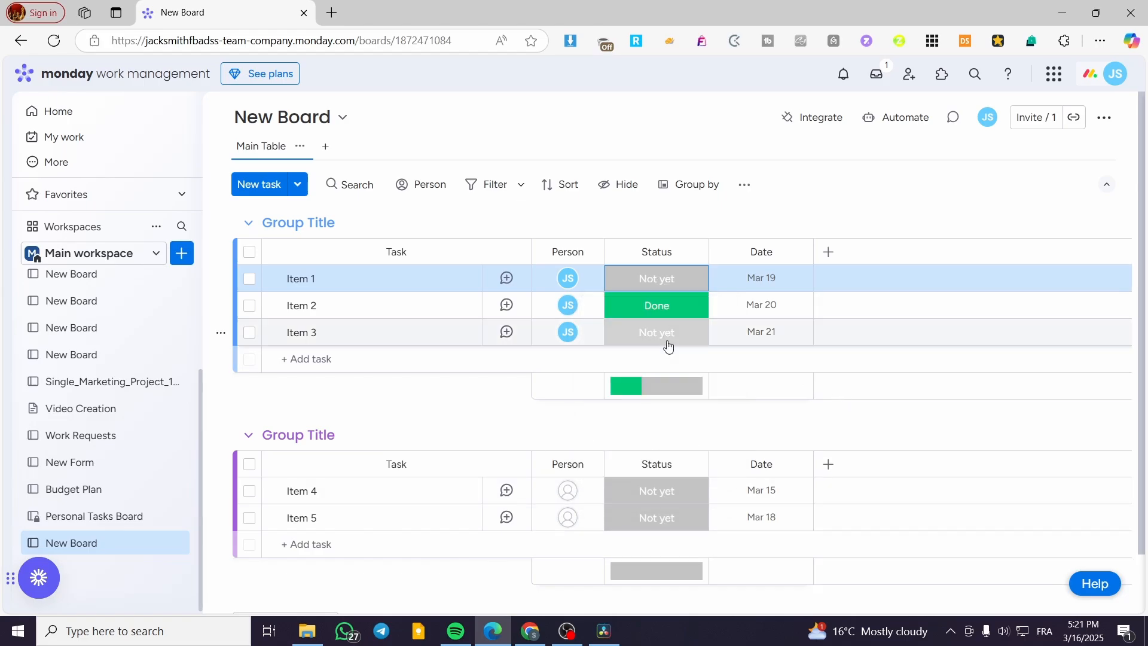
{"action": "left_click", "coordinate": [673, 306]}
{"action": "left_click", "coordinate": [683, 286]}
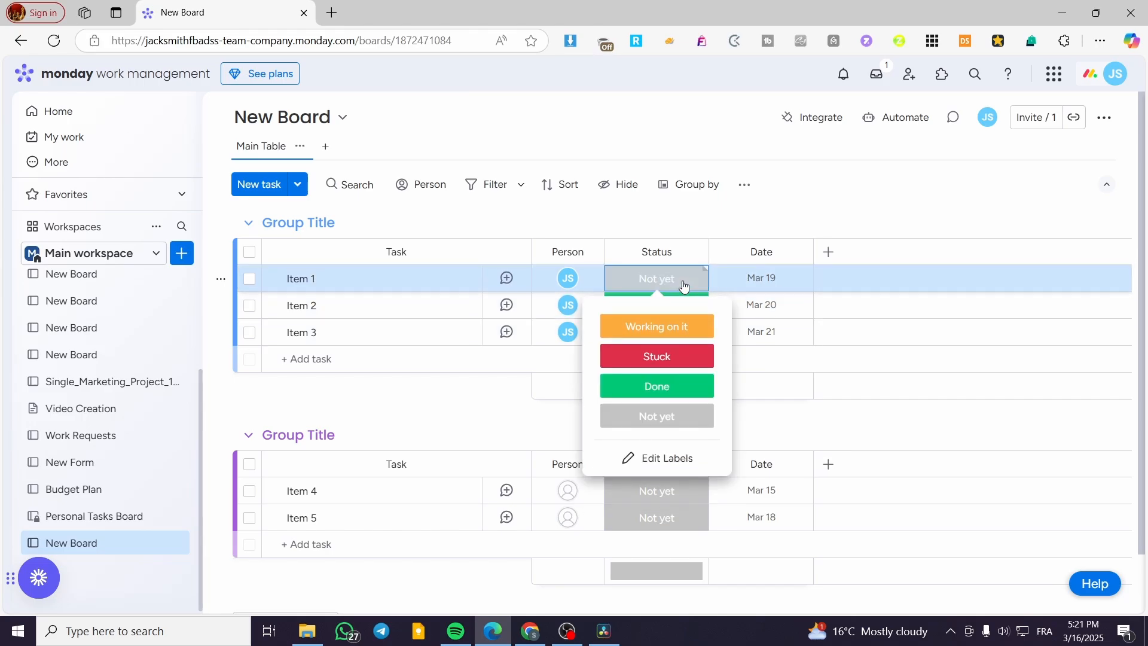
{"action": "left_click", "coordinate": [684, 330]}
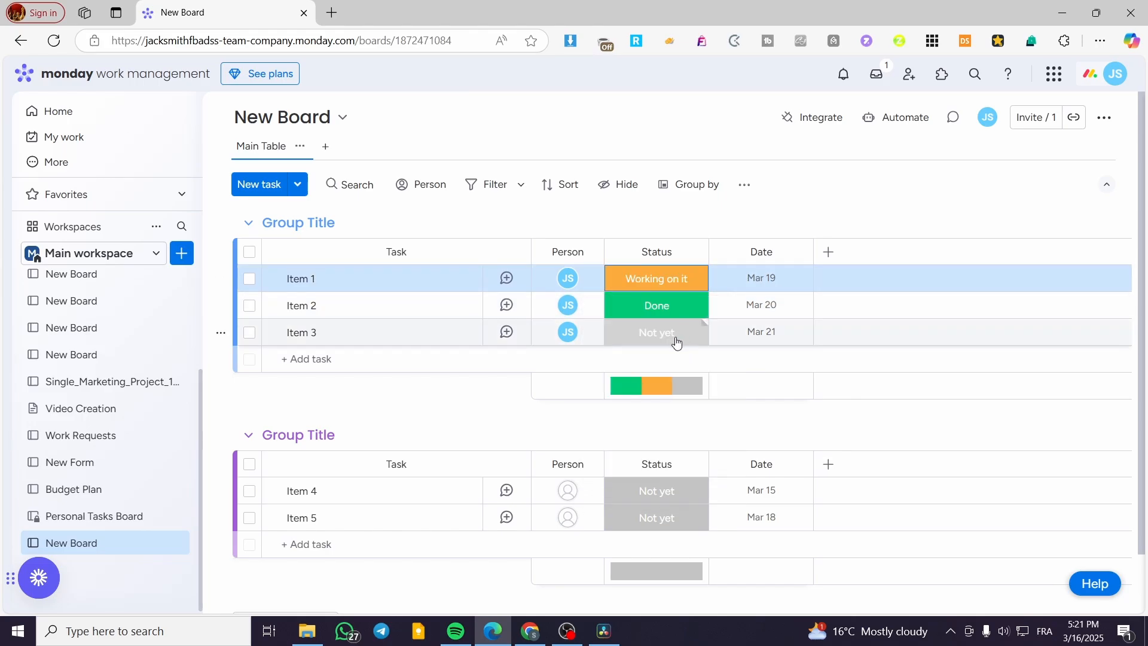
{"action": "left_click", "coordinate": [675, 306]}
{"action": "left_click", "coordinate": [683, 441]}
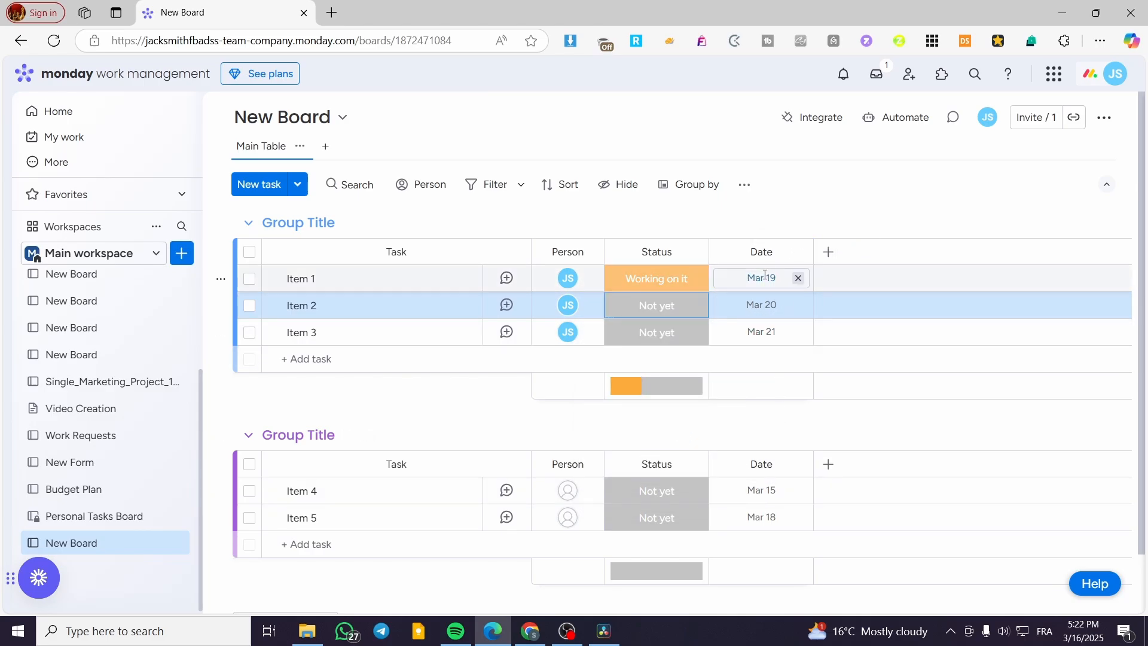
Delete Item 4 and Item 5, the two tasks in the second group.
{"action": "left_click", "coordinate": [327, 230]}
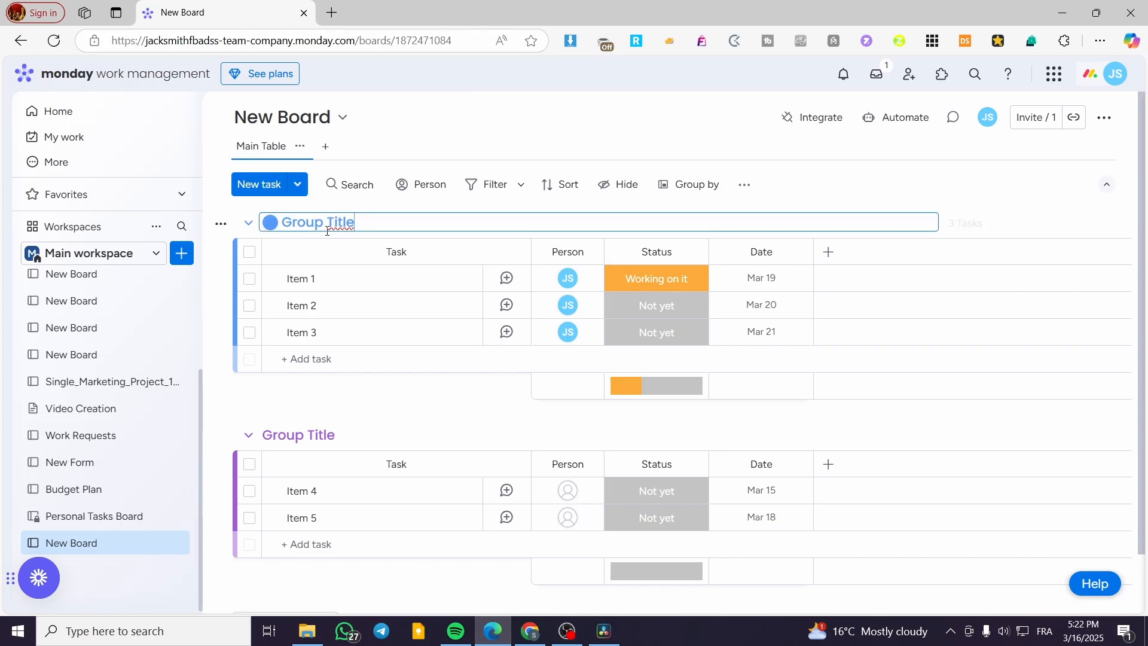
{"action": "scroll", "coordinate": [328, 467], "scroll_direction": "down", "scroll_amount": 1}
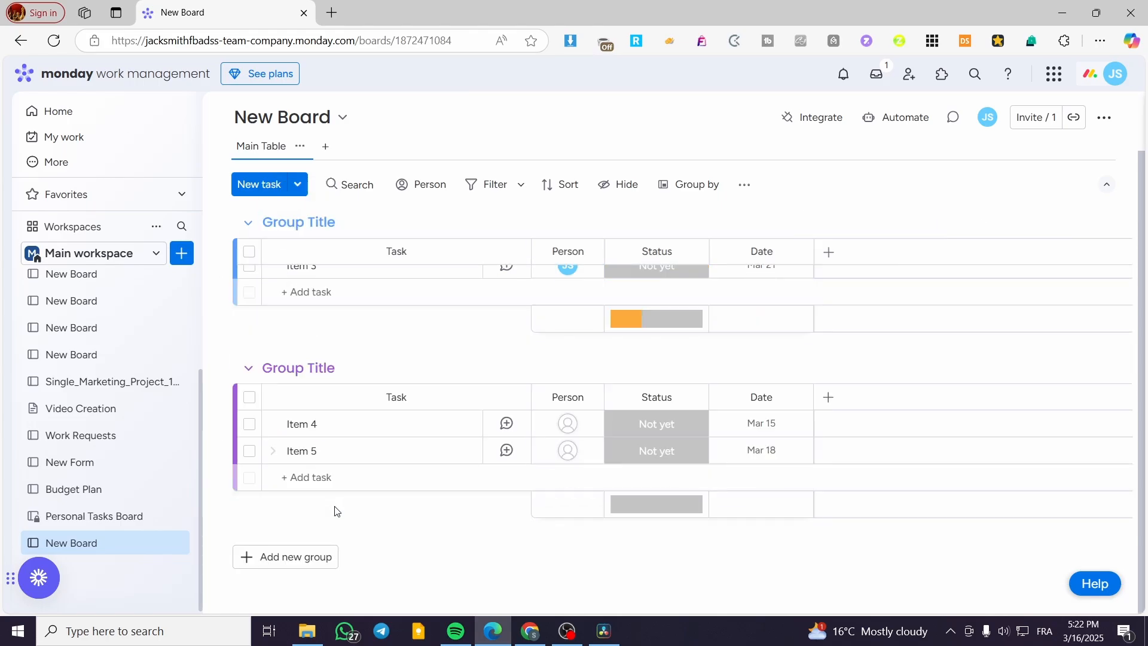
{"action": "left_click", "coordinate": [249, 397]}
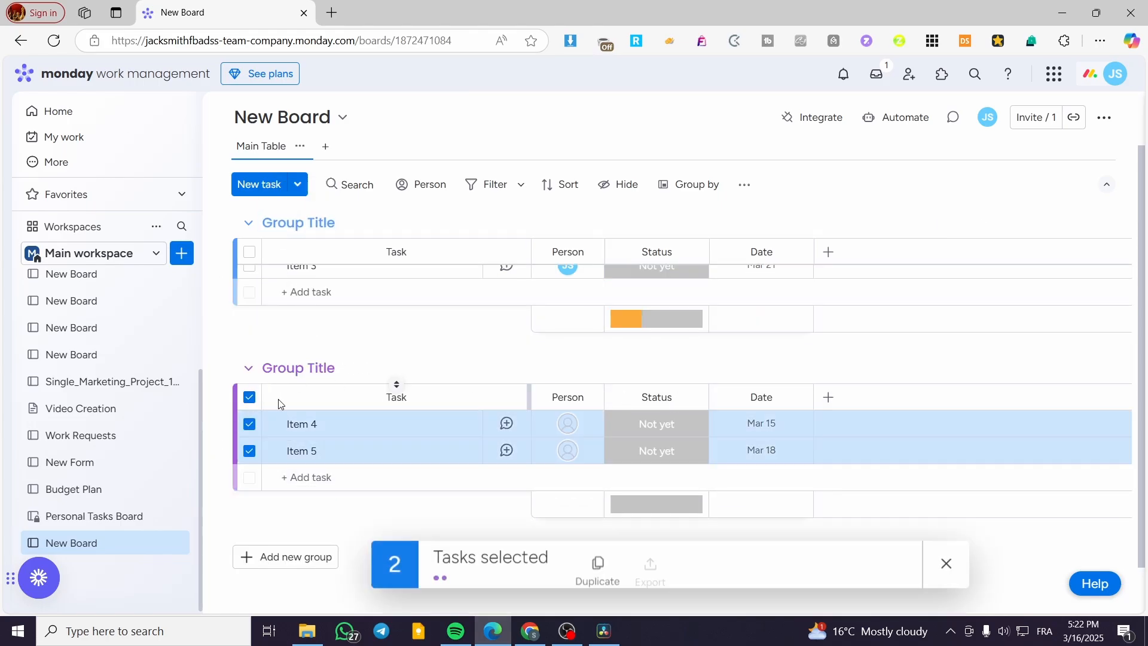
{"action": "left_click", "coordinate": [742, 564]}
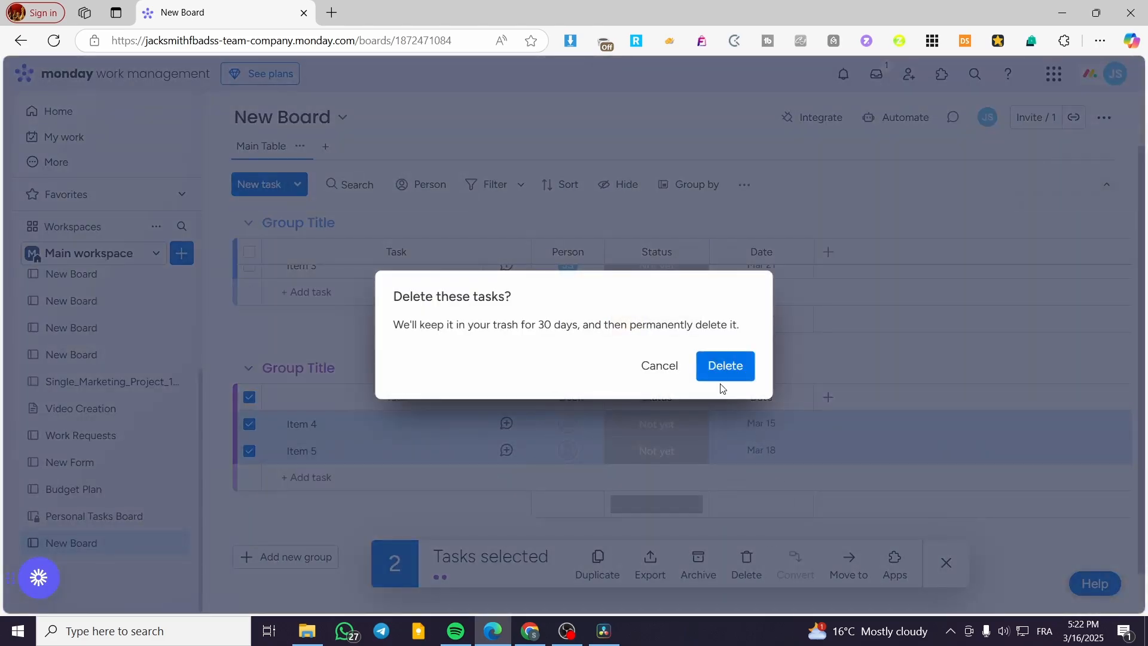
{"action": "left_click", "coordinate": [725, 365]}
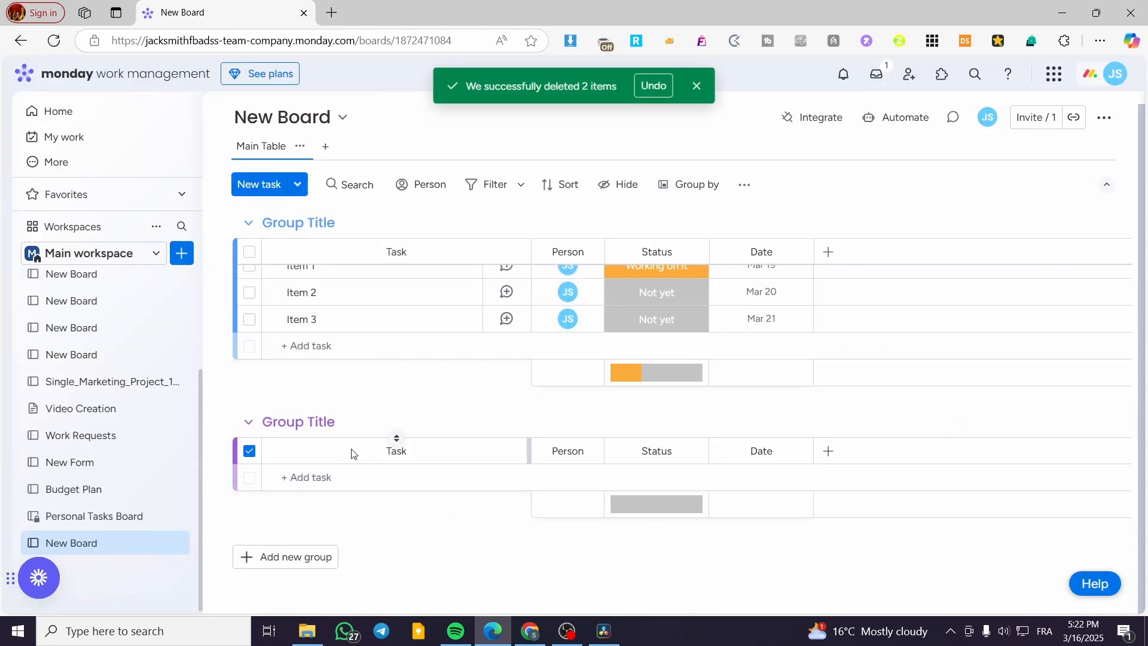
Rename the first group as "First Week Tasks".
{"action": "scroll", "coordinate": [358, 233], "scroll_direction": "up", "scroll_amount": 1}
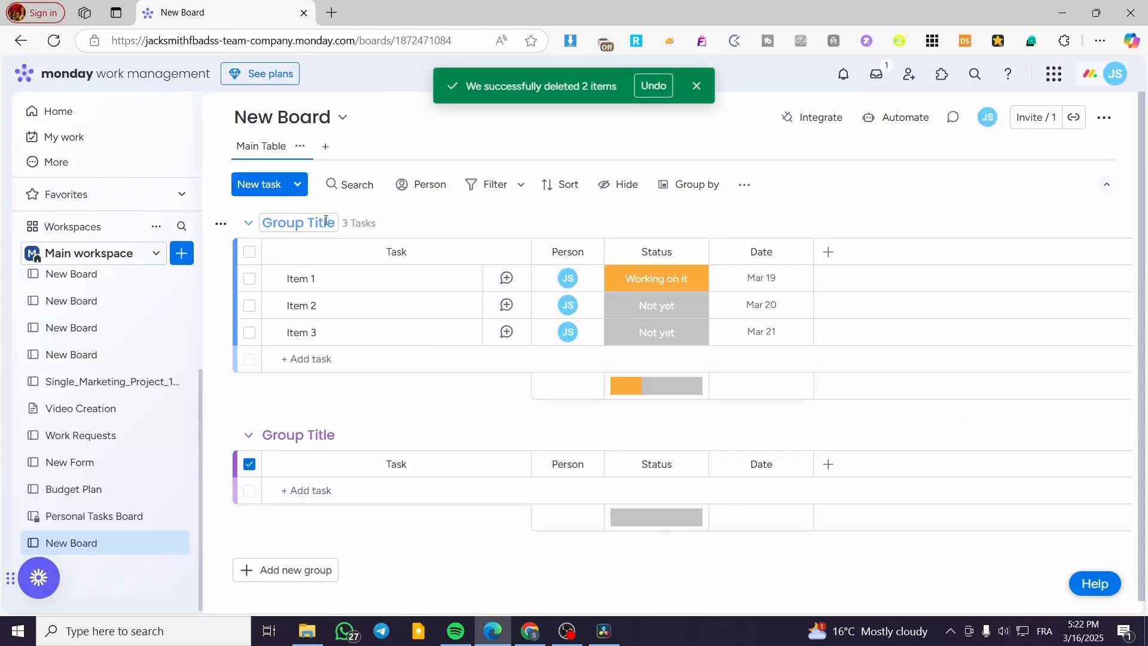
{"action": "left_click", "coordinate": [325, 223]}
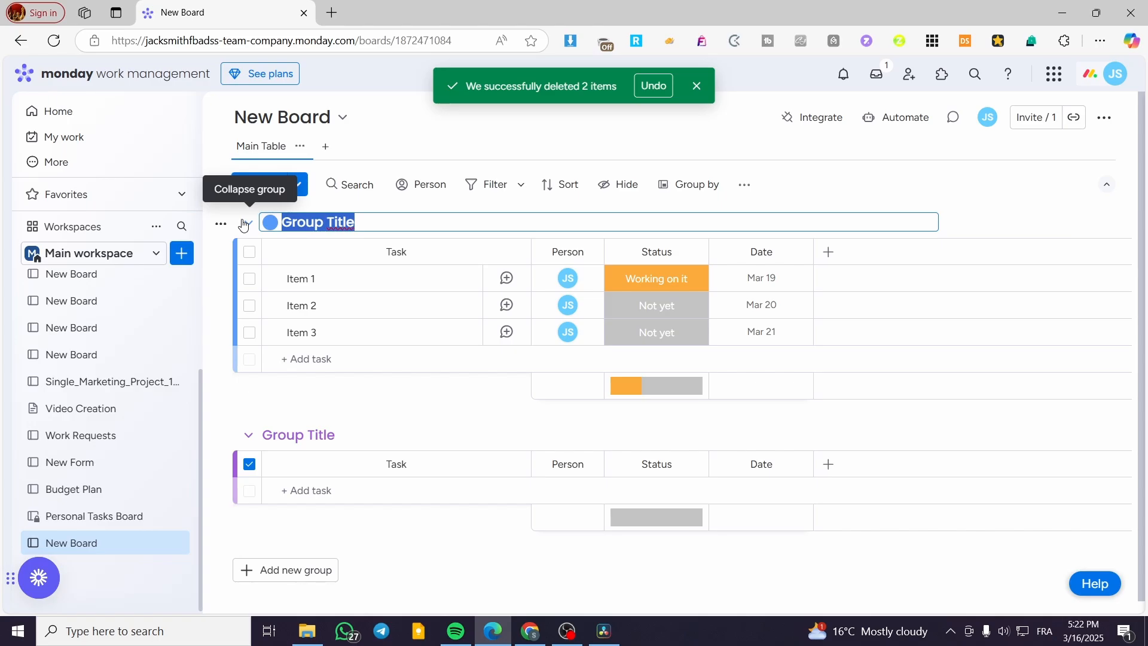
{"action": "type", "text": "First Week Tasks"}
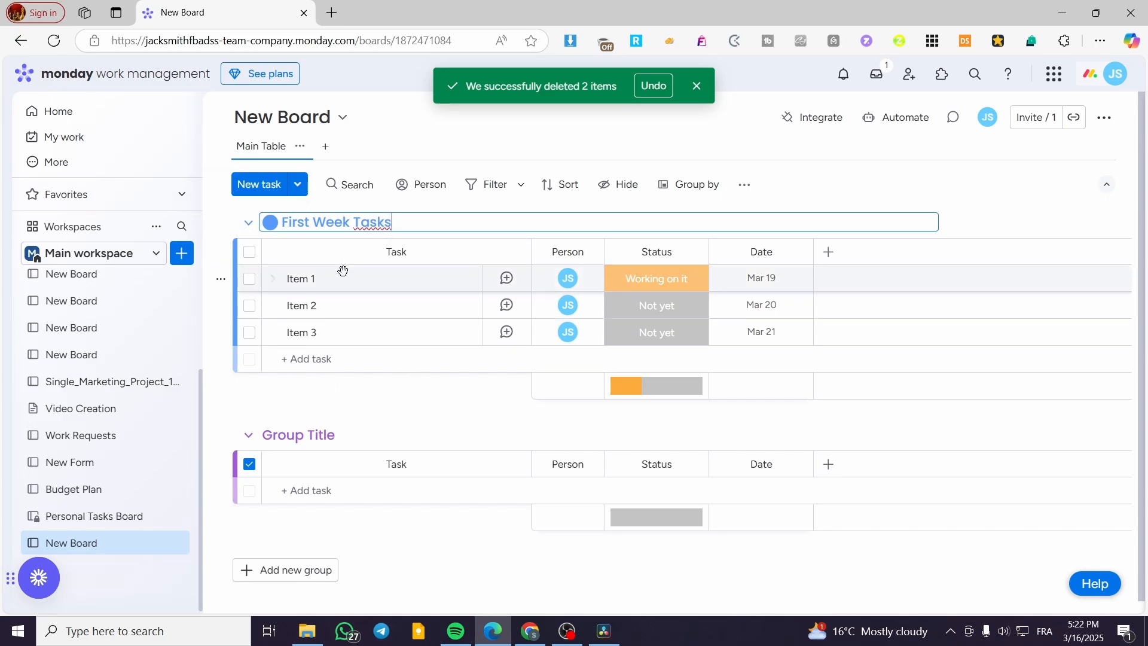
Open Item 1's details and rename the task as "Set up the budget".
{"action": "left_click", "coordinate": [466, 279]}
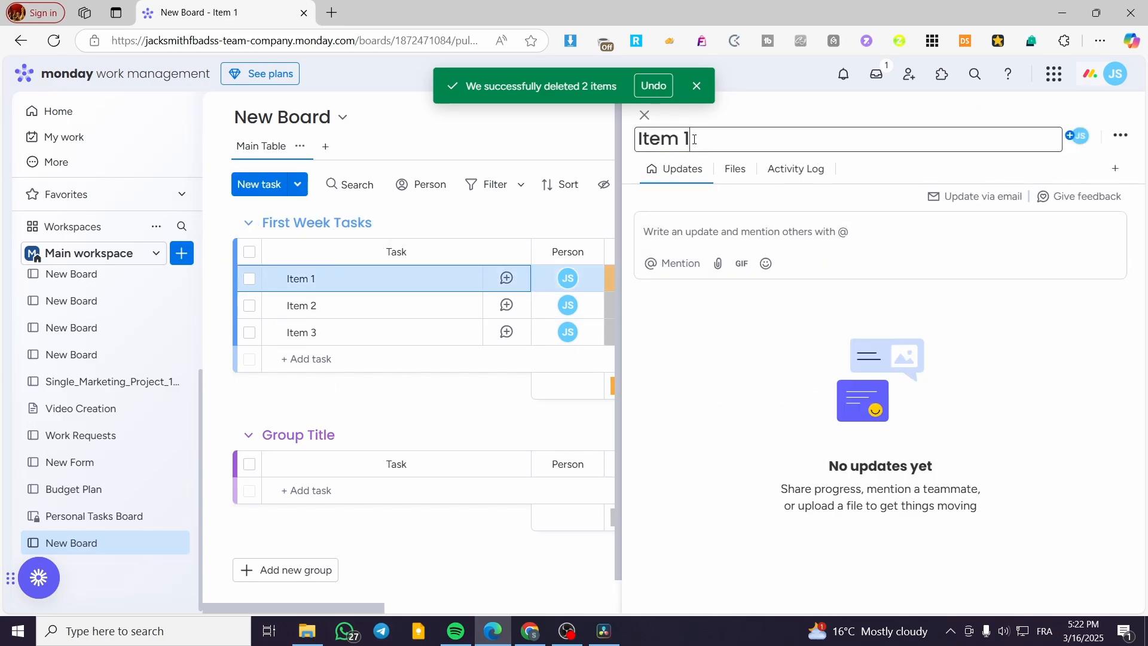
{"action": "left_click", "coordinate": [696, 86]}
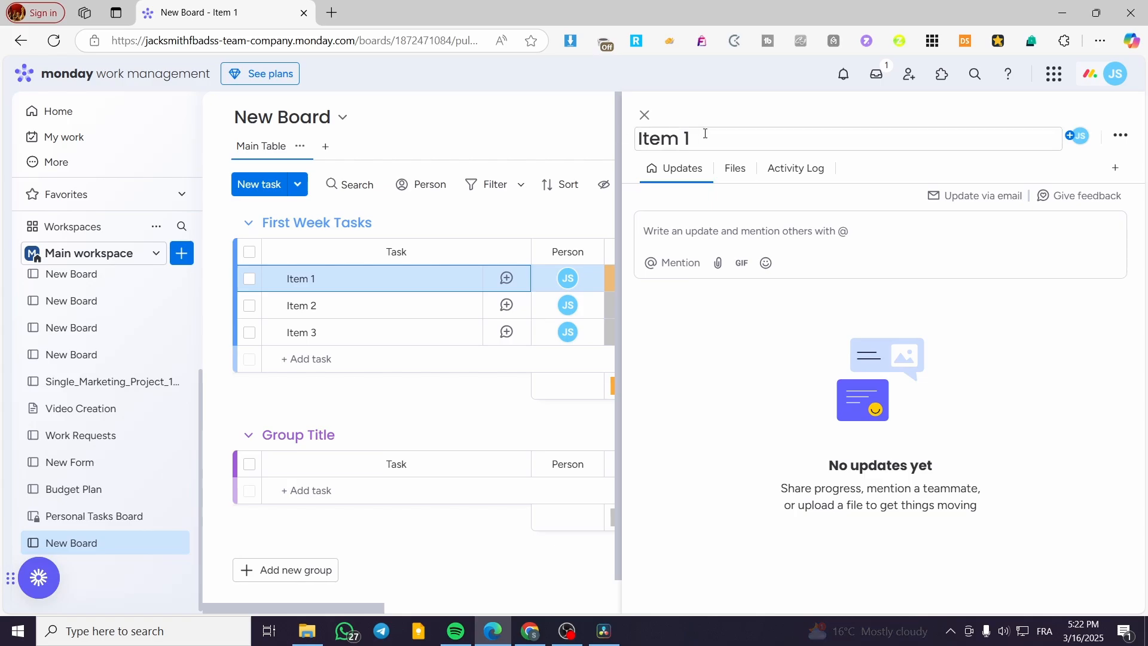
{"action": "left_click", "coordinate": [634, 139]}
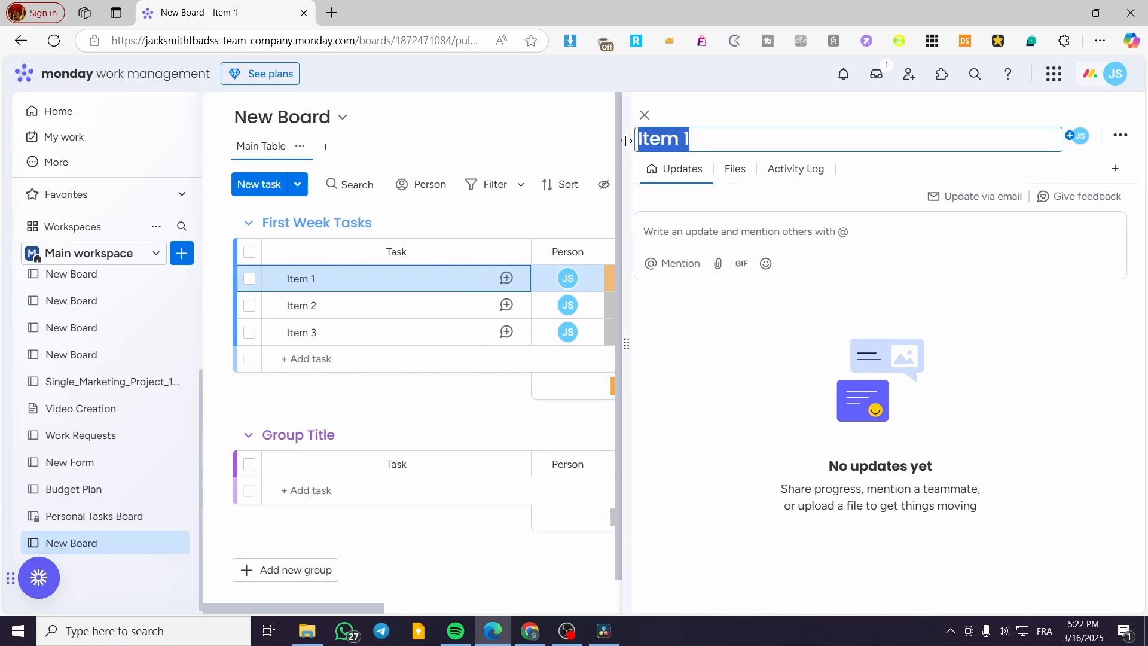
{"action": "type", "text": "Set"}
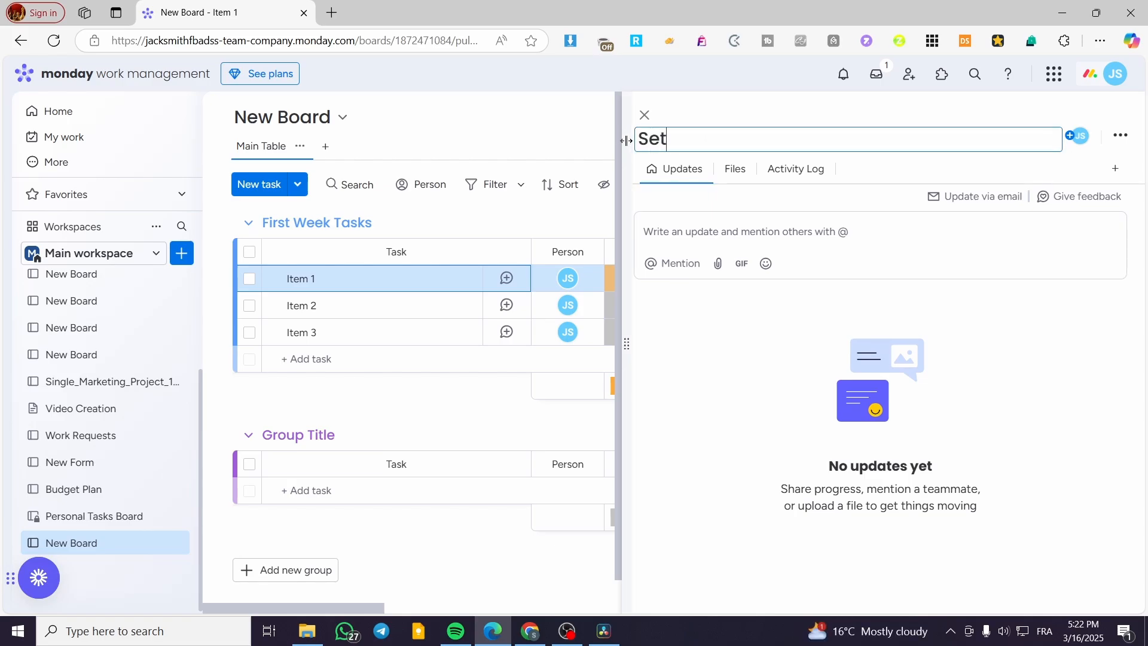
{"action": "type", "text": " up the budget"}
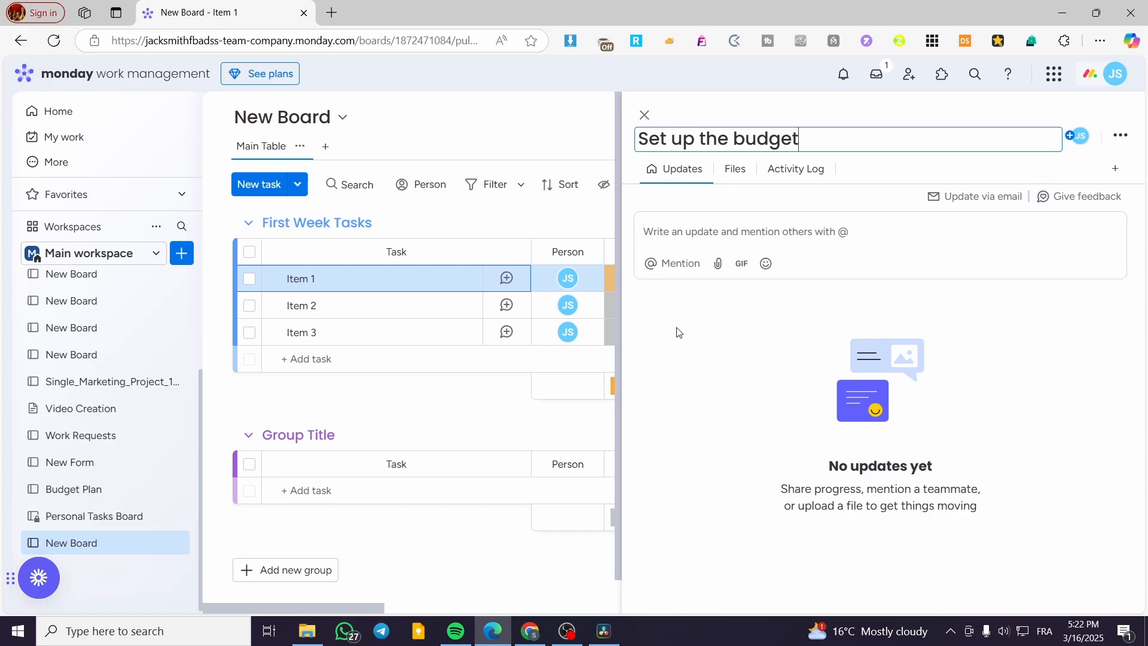
Rename Item 2 as "Reveiw Resources".
{"action": "left_click", "coordinate": [351, 305]}
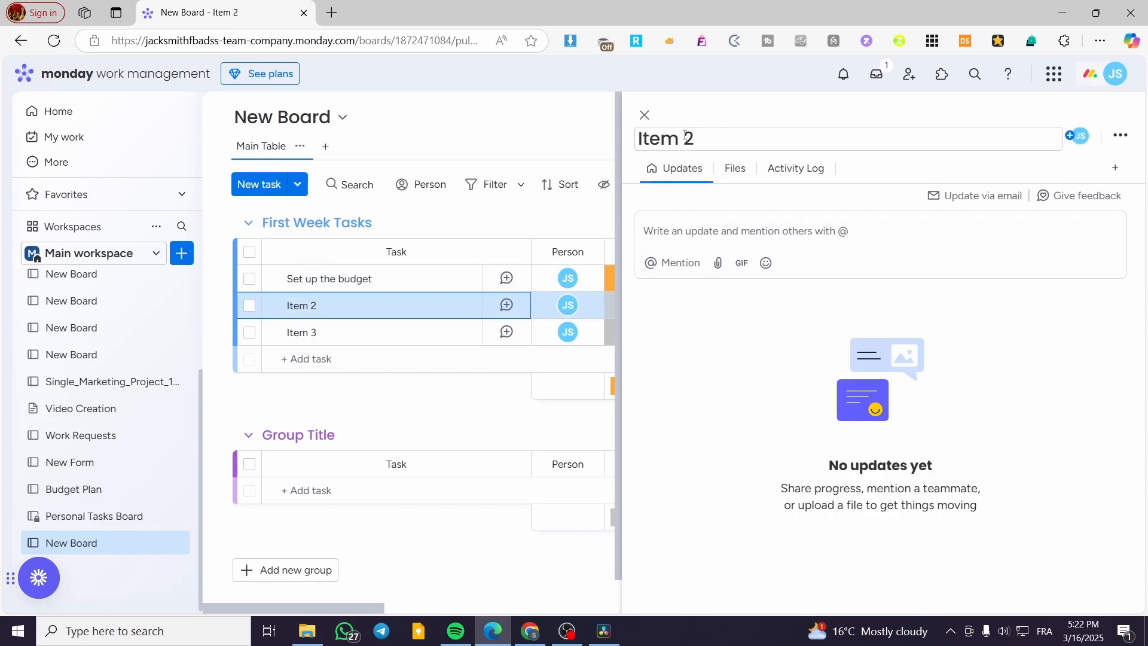
{"action": "left_click", "coordinate": [663, 142]}
{"action": "key", "text": "ctrl+a"}
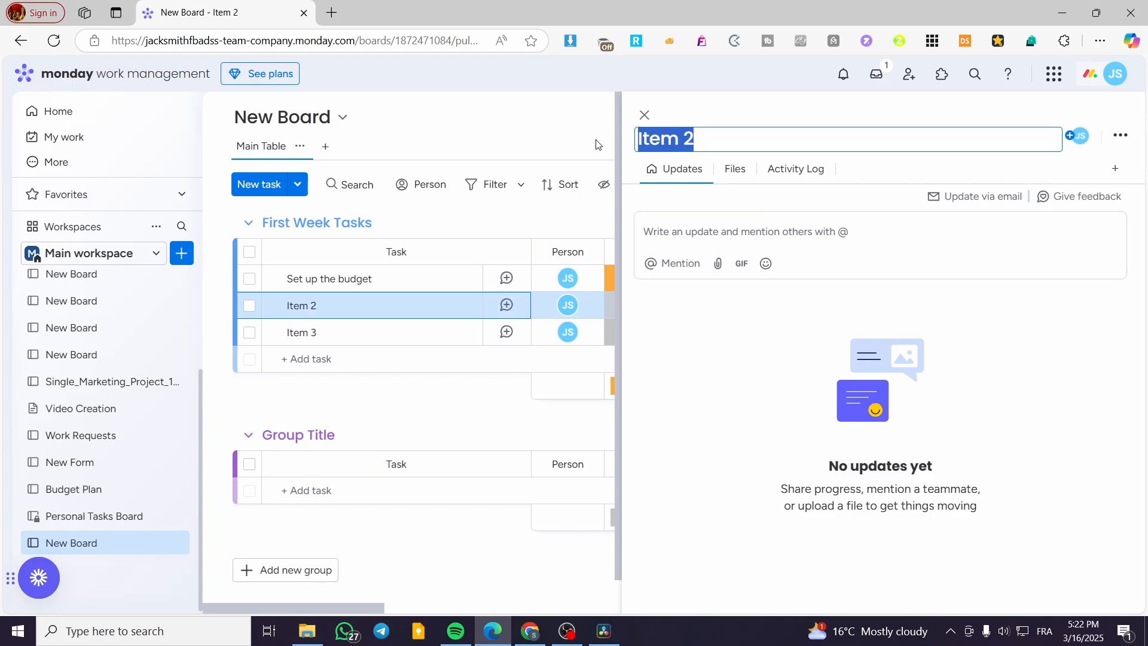
{"action": "left_click", "coordinate": [284, 306]}
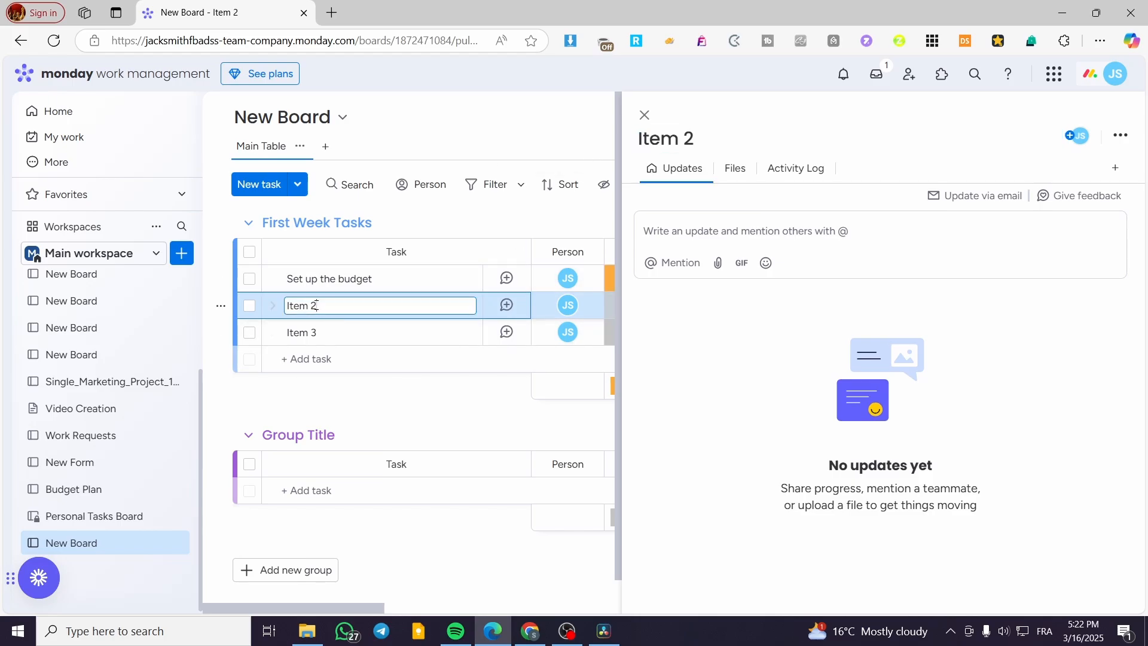
{"action": "key", "text": "ctrl+a"}
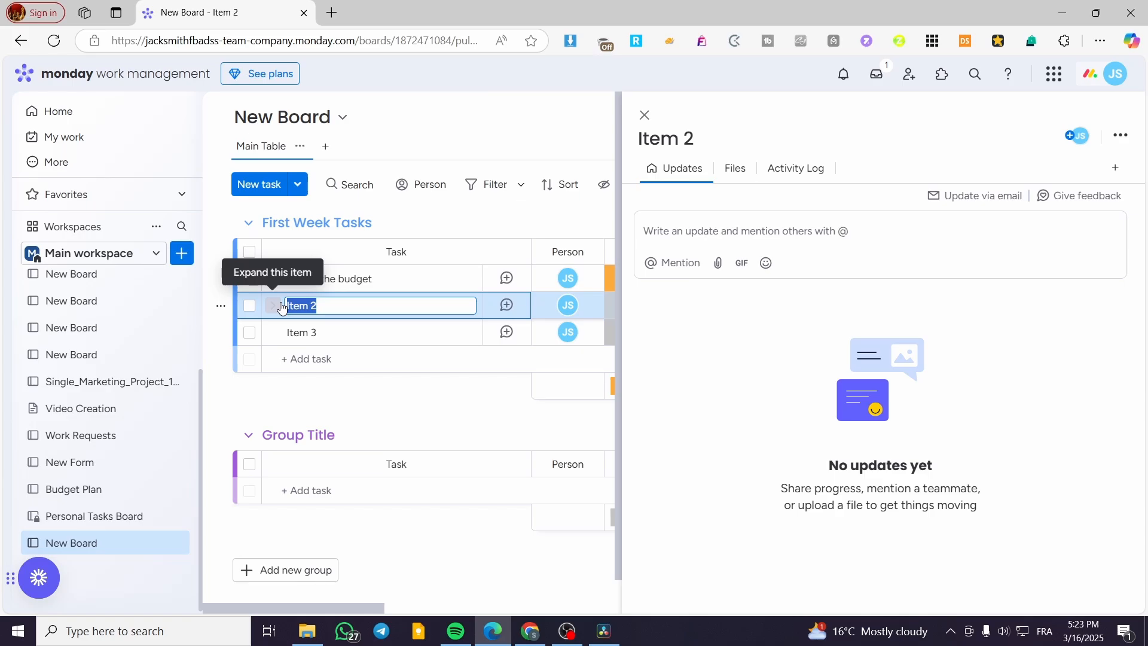
{"action": "type", "text": "Reveiw Resources"}
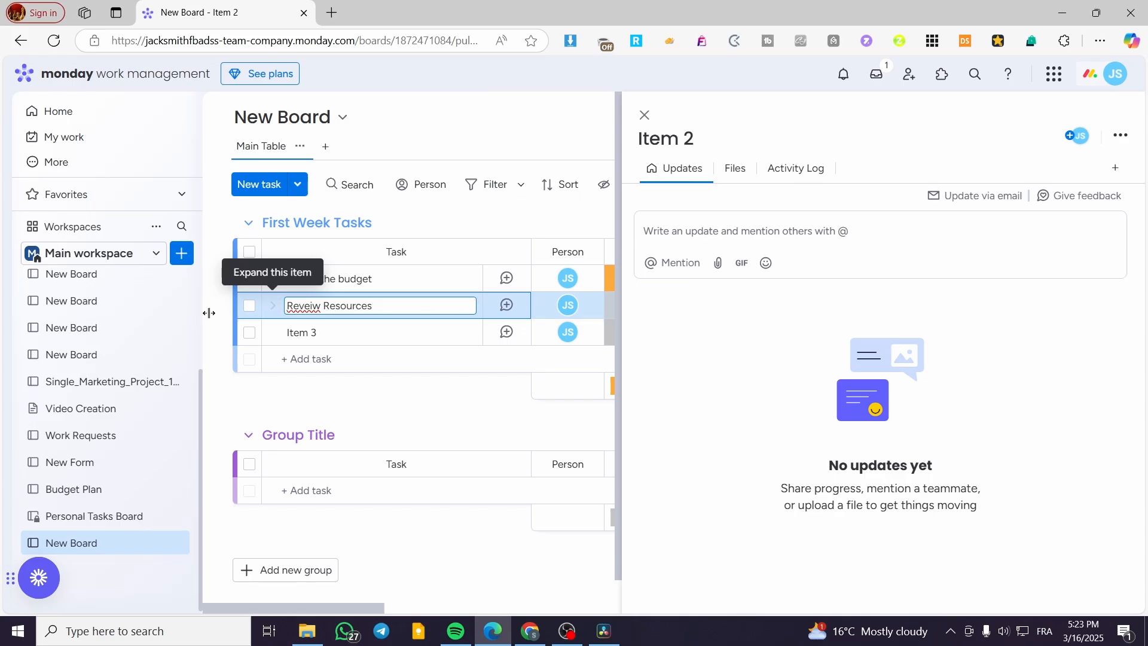
Rename Item 3 as "Start a brand new Project" and close the task's details.
{"action": "left_click", "coordinate": [335, 334]}
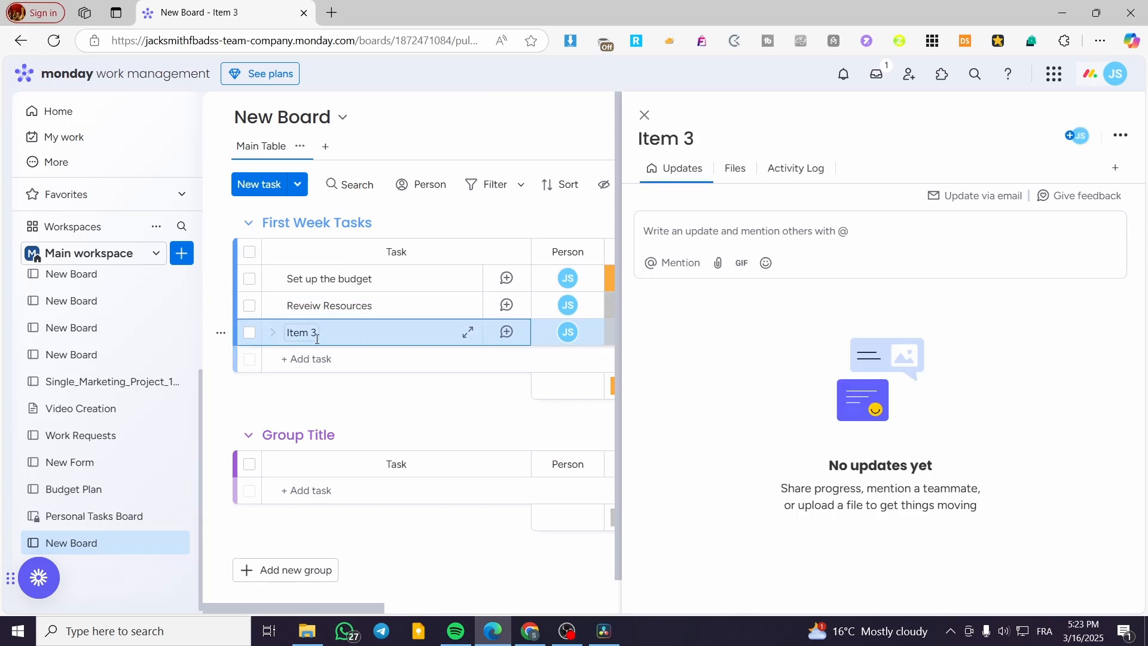
{"action": "left_click", "coordinate": [317, 339]}
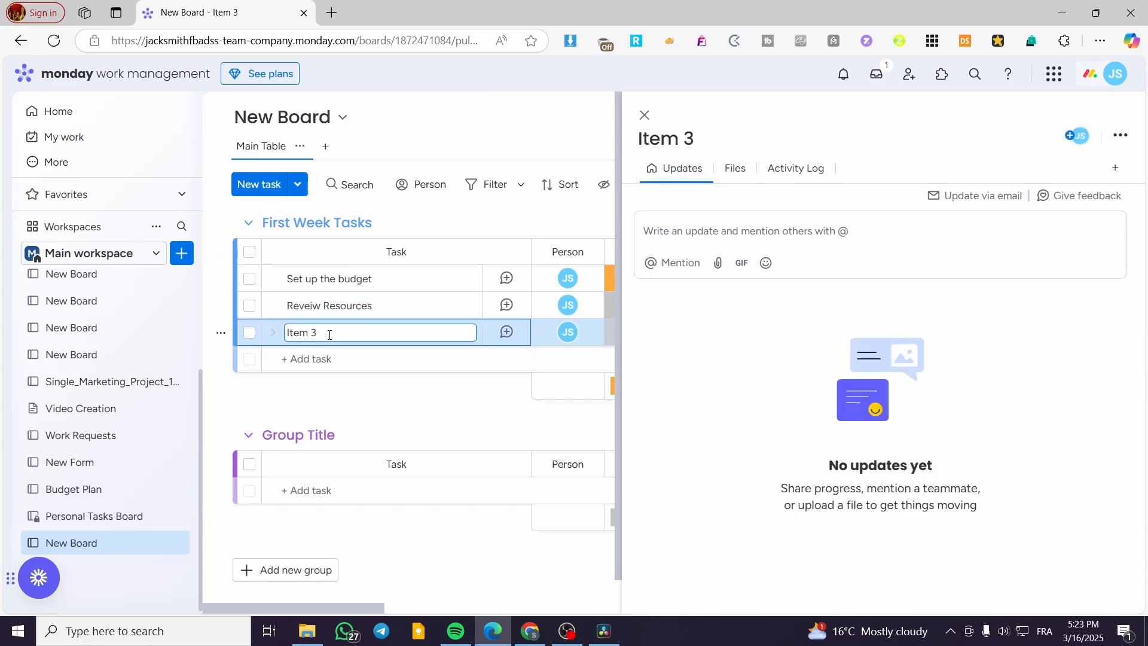
{"action": "left_click_drag", "start_coordinate": [332, 332], "coordinate": [285, 333]}
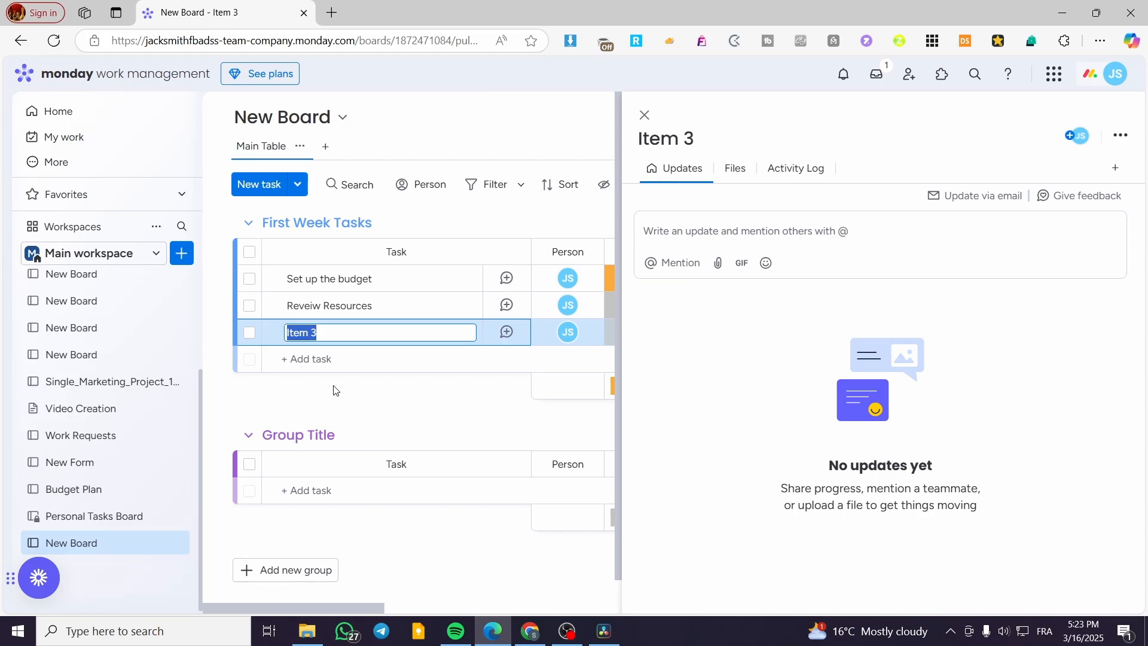
{"action": "type", "text": "Start a brand new"}
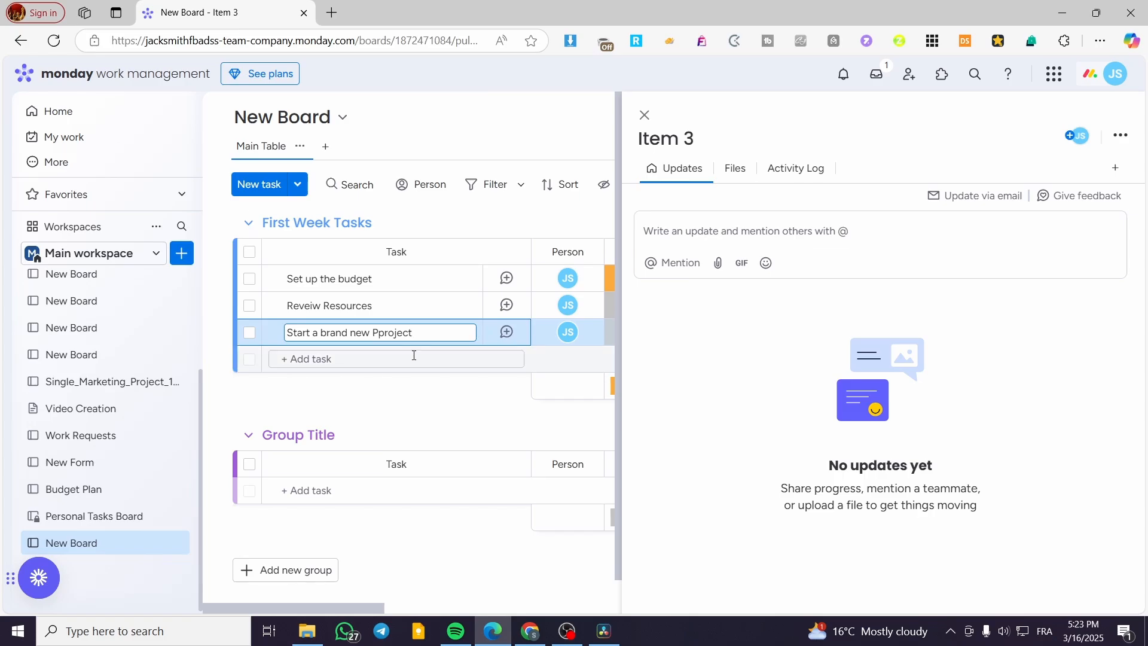
{"action": "key", "text": "BackSpace"}
{"action": "key", "text": "Return"}
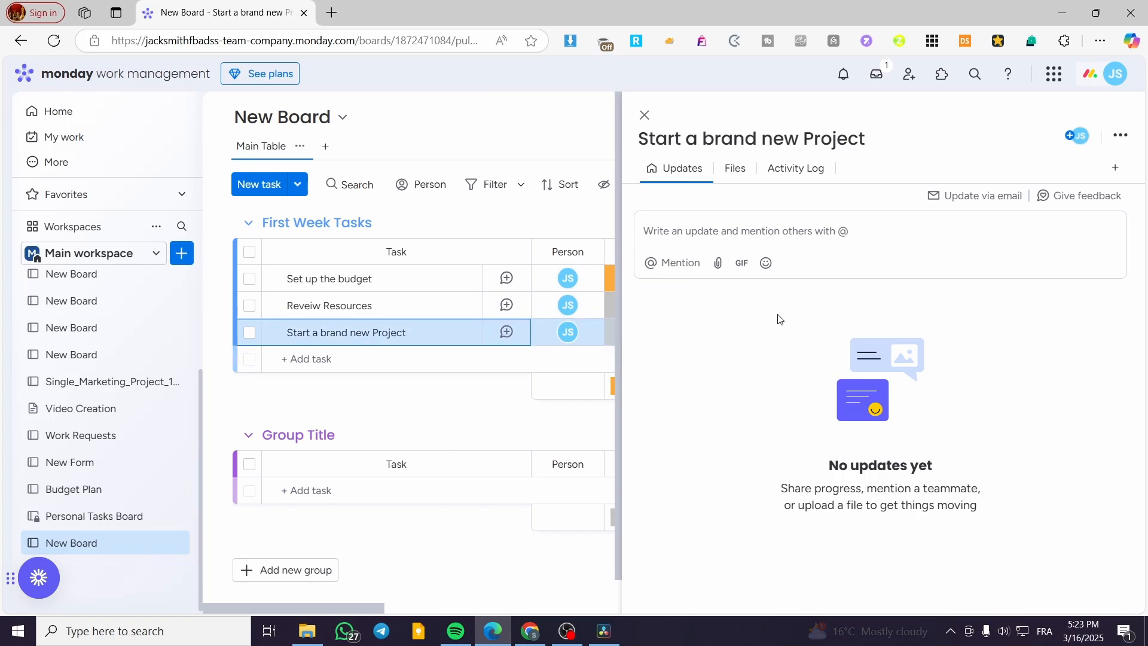
{"action": "left_click", "coordinate": [644, 114]}
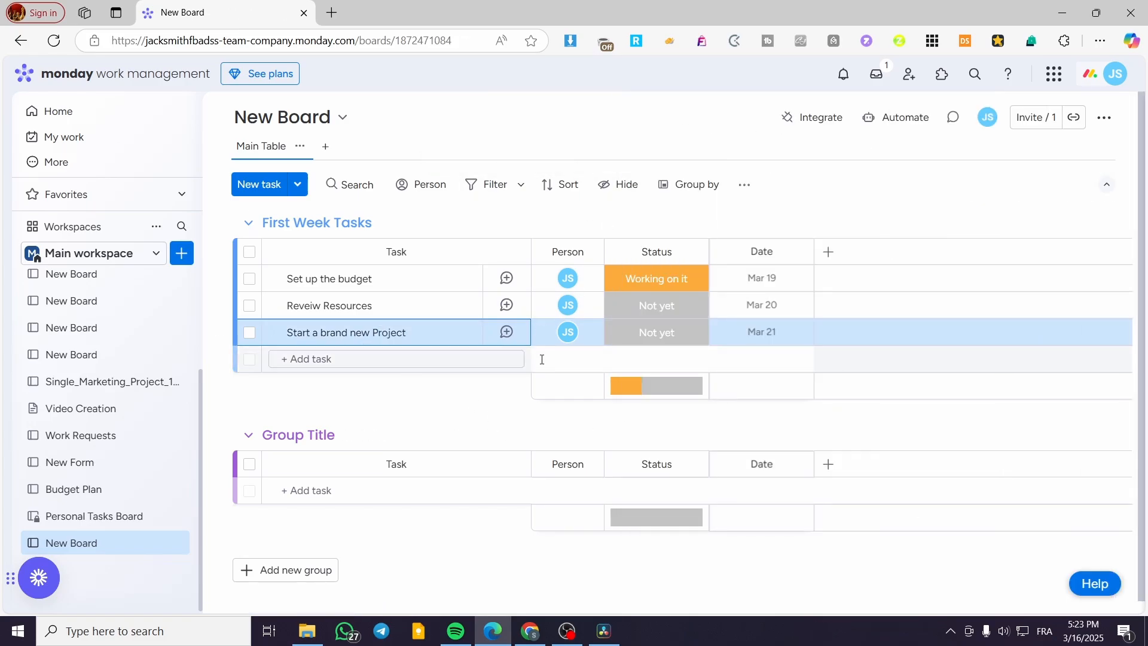
Add a Timeline column and set the timeline of "Set up the budget" to March 15–18, 2025.
{"action": "left_click", "coordinate": [828, 252]}
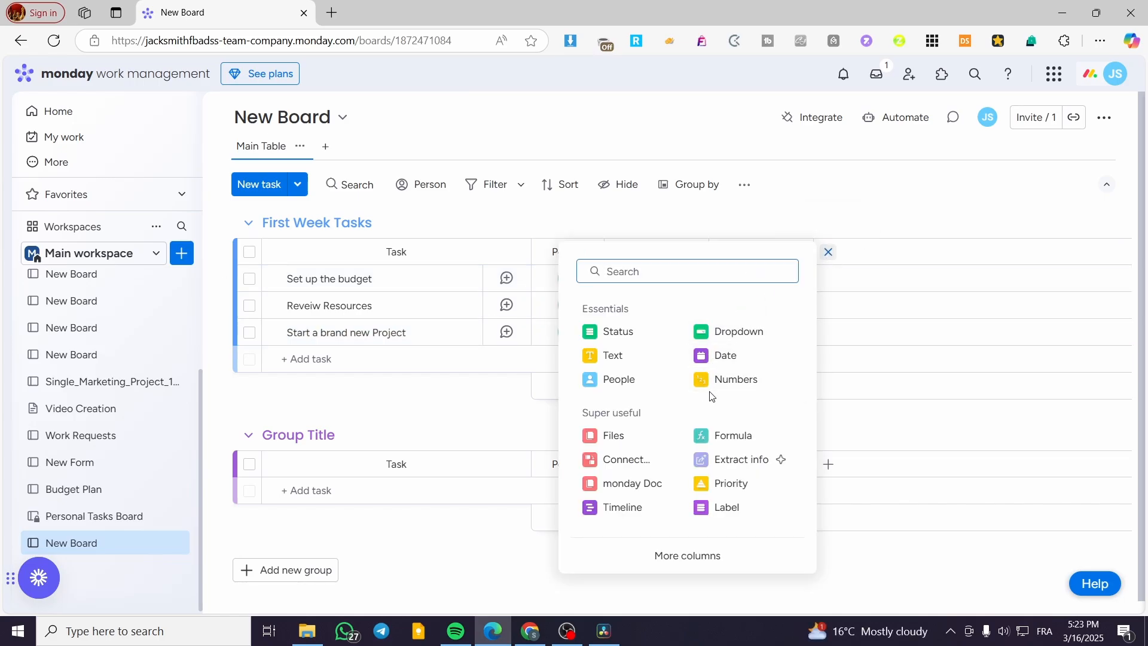
{"action": "left_click", "coordinate": [635, 510]}
{"action": "left_click", "coordinate": [864, 281]}
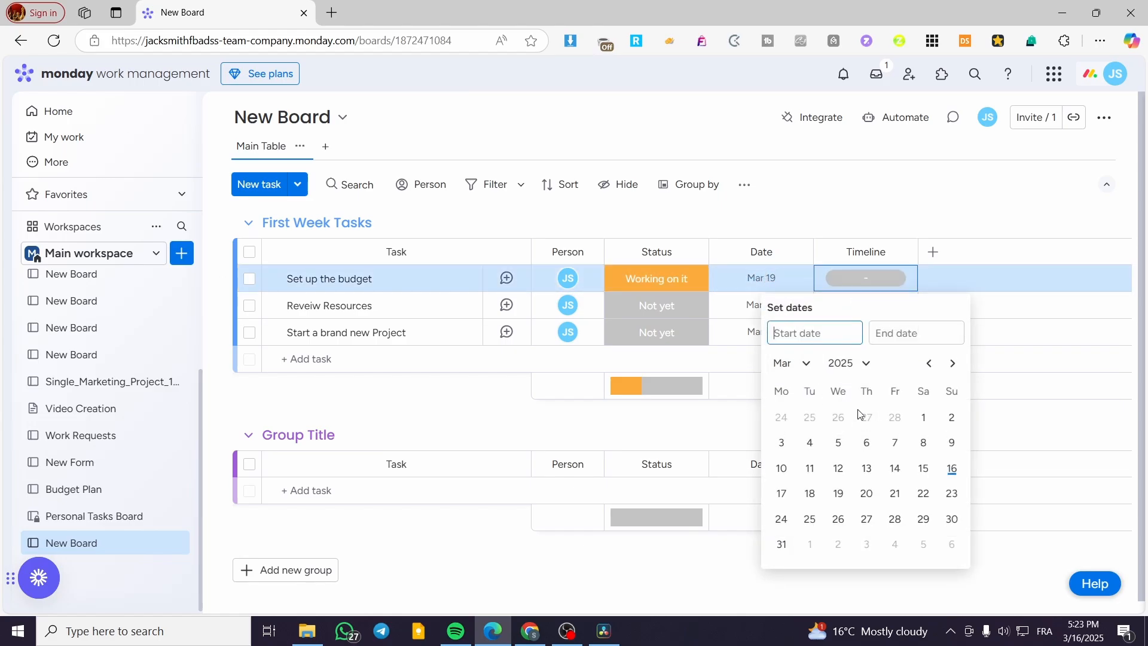
{"action": "left_click", "coordinate": [953, 470]}
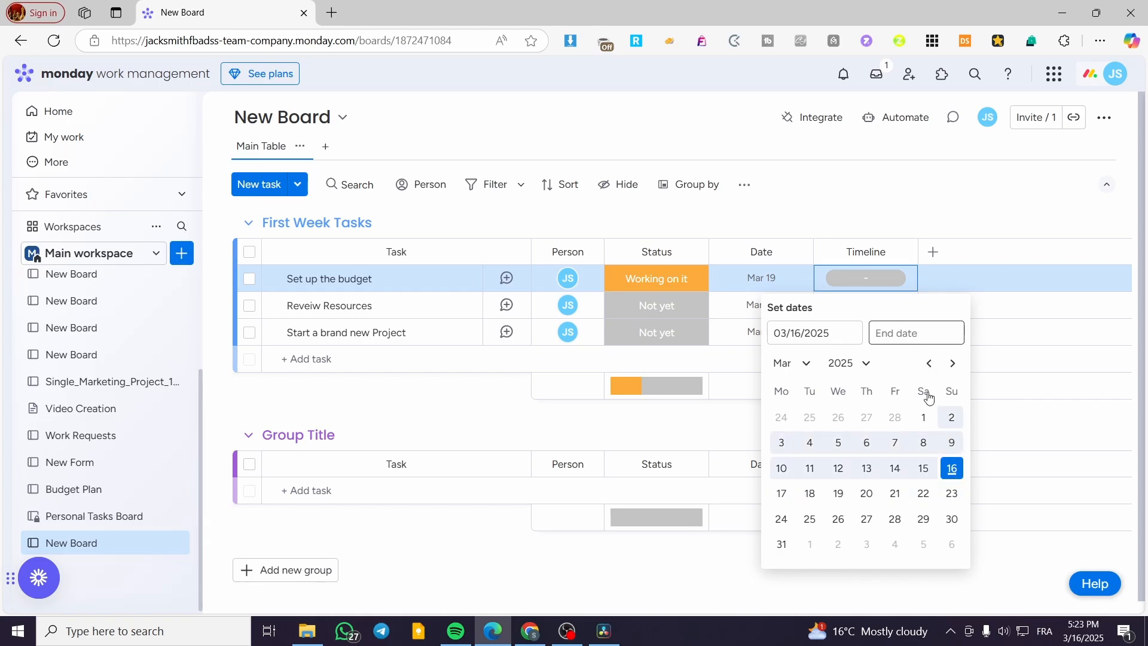
{"action": "left_click", "coordinate": [915, 336]}
{"action": "left_click", "coordinate": [781, 493]}
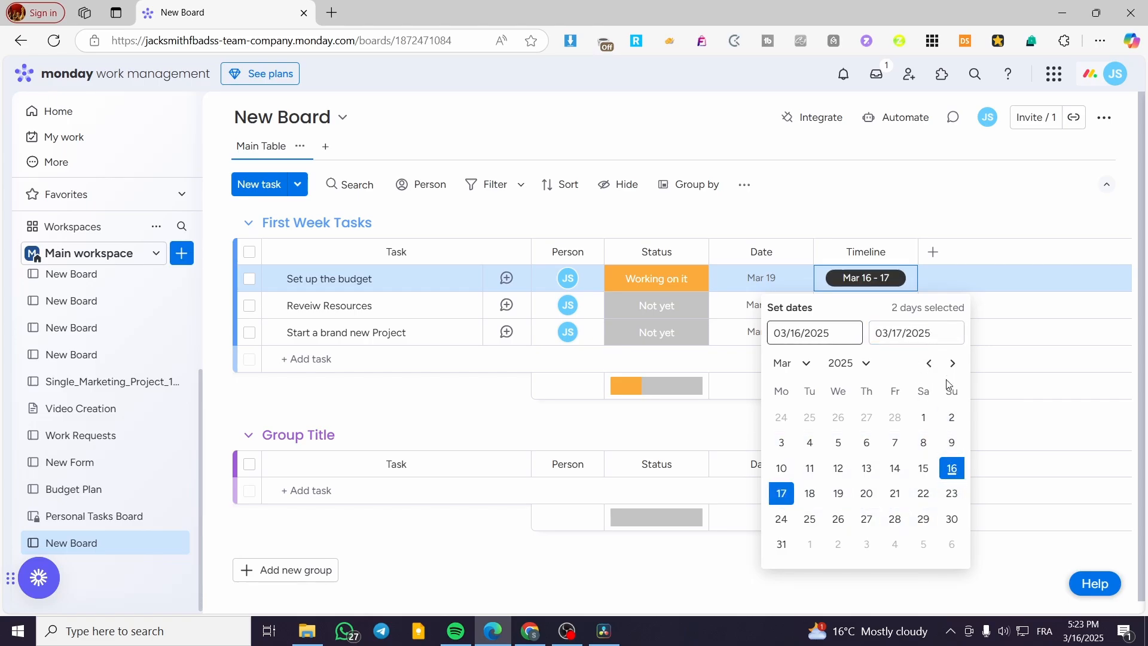
{"action": "left_click", "coordinate": [809, 493]}
{"action": "left_click", "coordinate": [923, 468]}
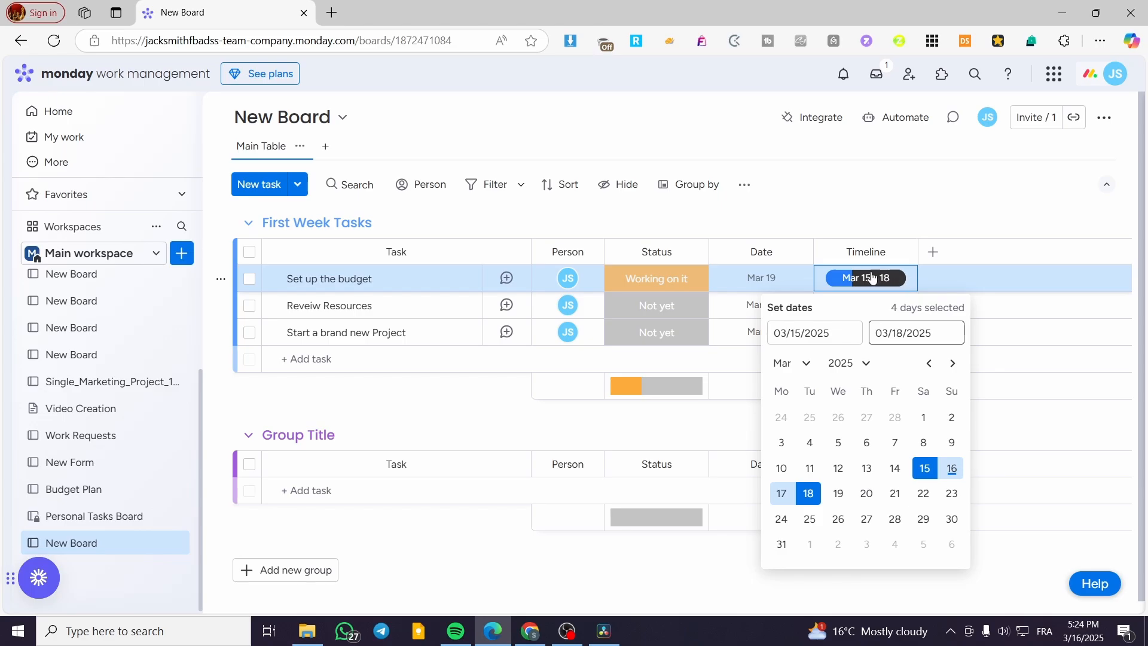
Set the timeline of "Reveiw Resources" to March 20–22, 2025.
{"action": "left_click", "coordinate": [897, 305]}
{"action": "left_click", "coordinate": [871, 306]}
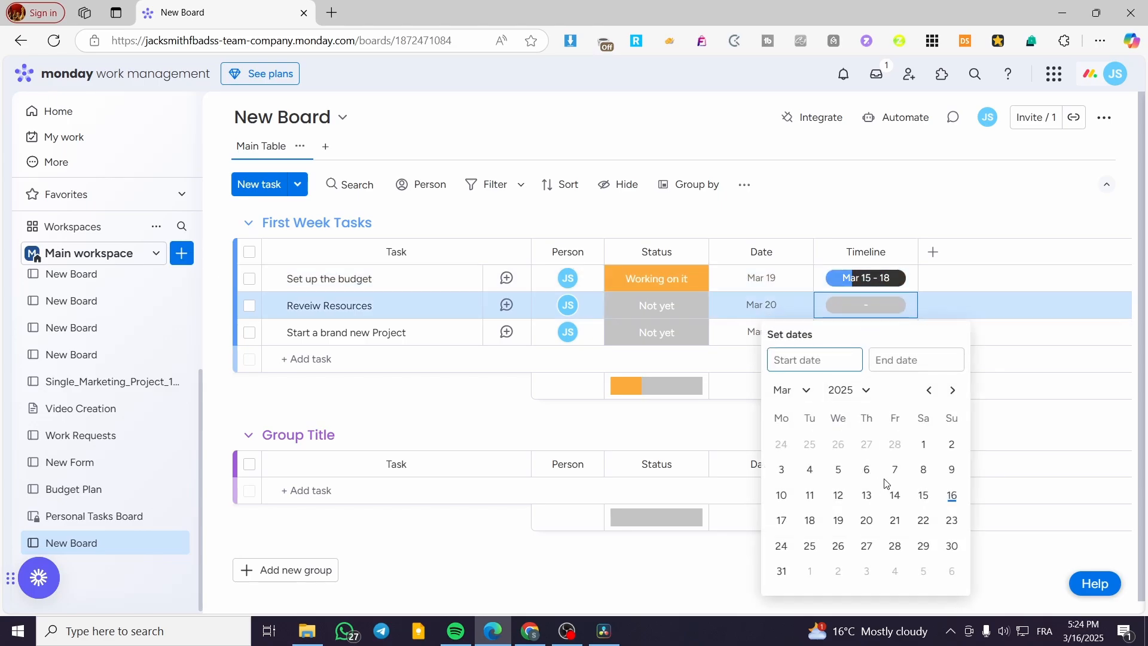
{"action": "left_click", "coordinate": [951, 497]}
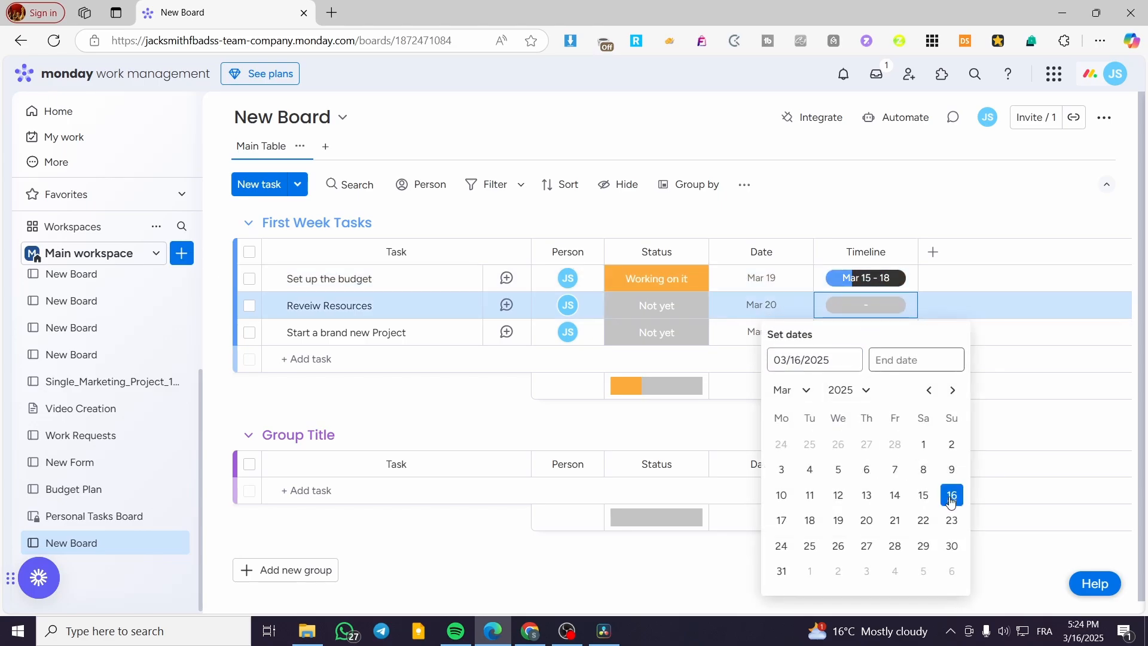
{"action": "left_click", "coordinate": [828, 524]}
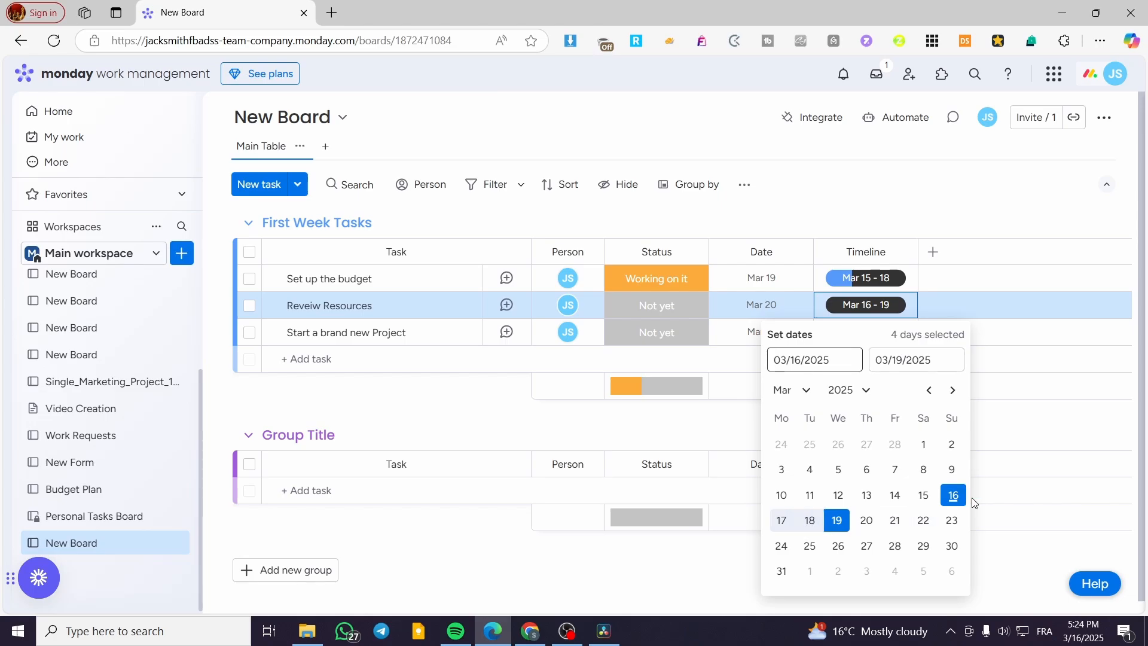
{"action": "left_click", "coordinate": [866, 520]}
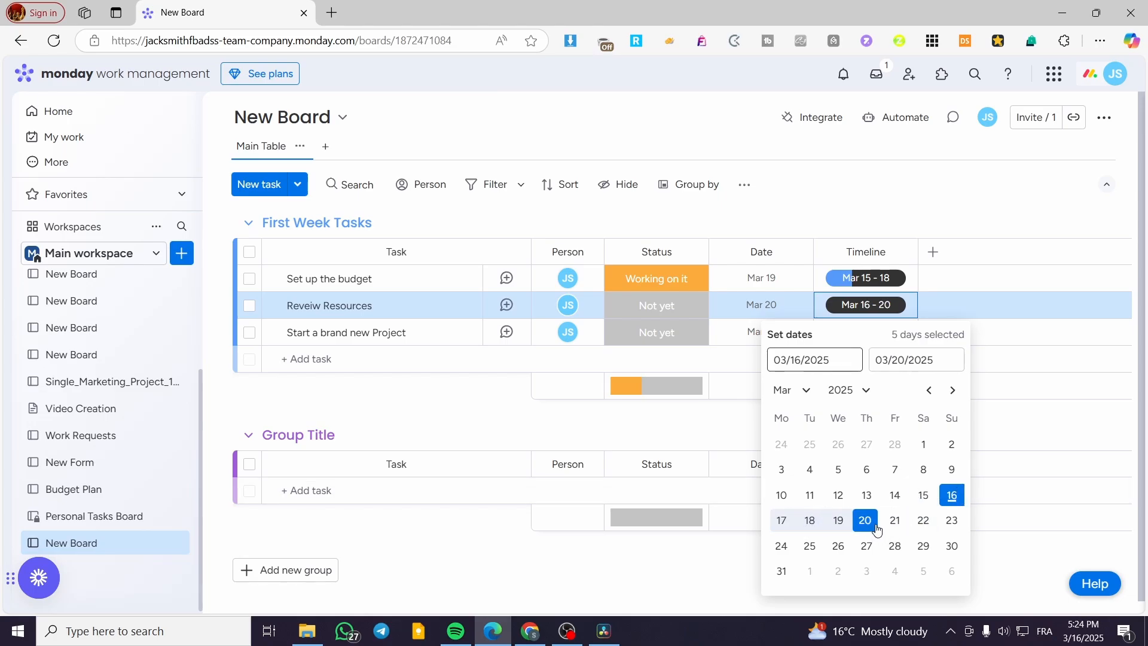
{"action": "left_click", "coordinate": [951, 496]}
{"action": "left_click", "coordinate": [866, 520]}
{"action": "left_click", "coordinate": [951, 496]}
{"action": "left_click", "coordinate": [867, 520]}
{"action": "left_click", "coordinate": [868, 521]}
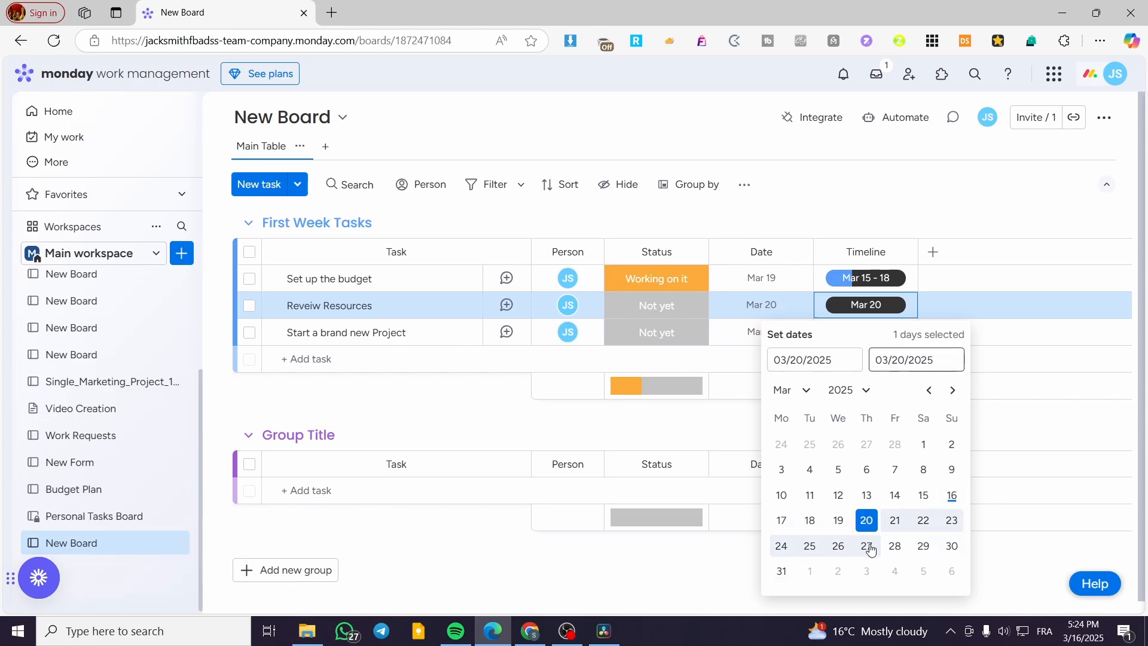
{"action": "left_click", "coordinate": [924, 521]}
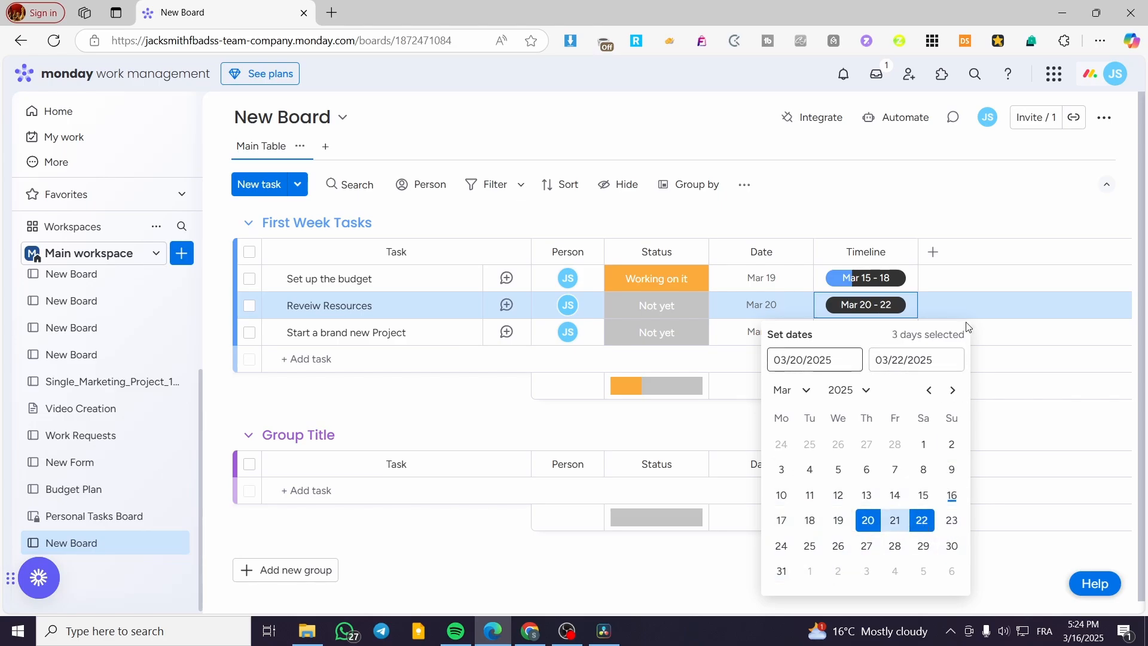
{"action": "left_click", "coordinate": [960, 305]}
Set the timeline of "Start a brand new Project" to March 15–16, 2025.
{"action": "left_click", "coordinate": [866, 333]}
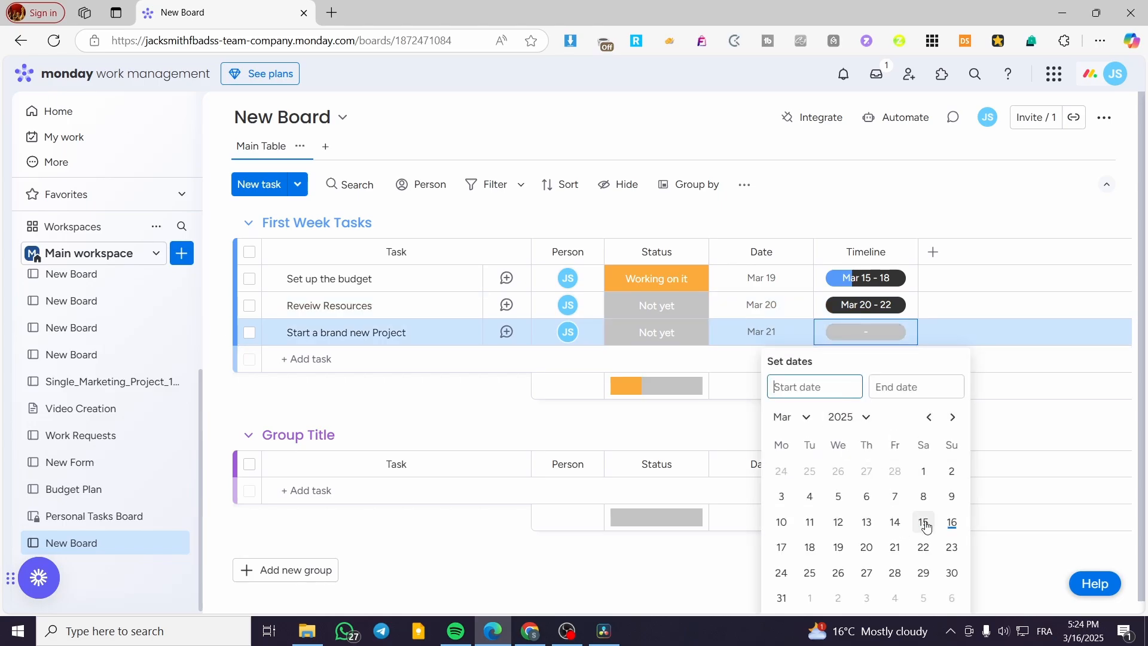
{"action": "left_click", "coordinate": [952, 522]}
{"action": "left_click", "coordinate": [781, 547]}
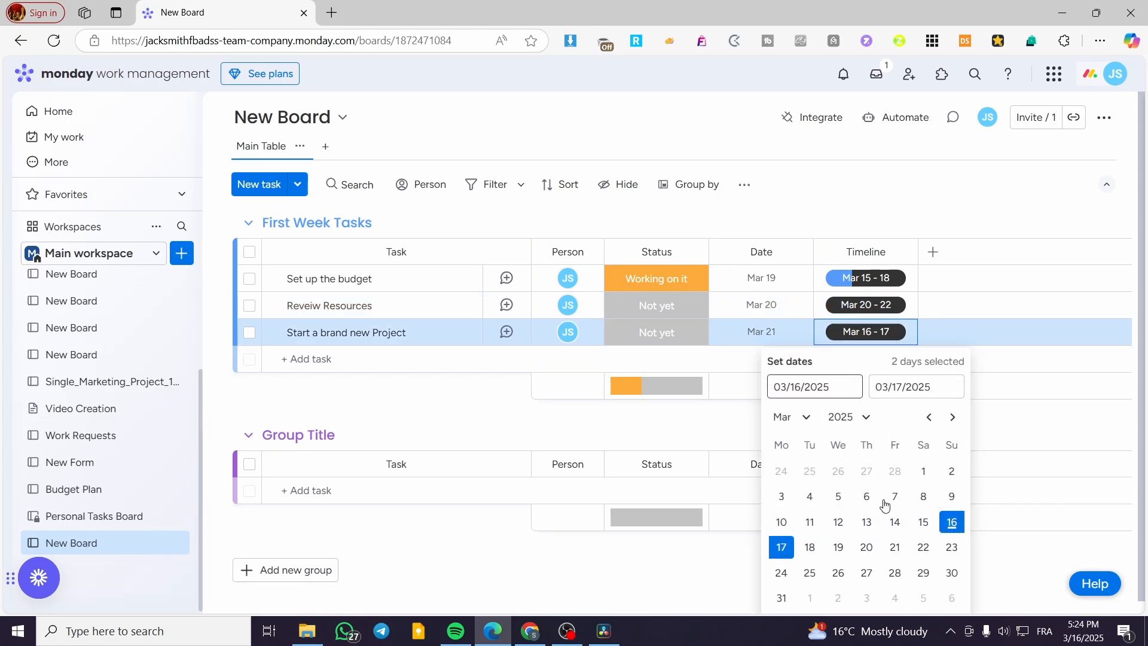
{"action": "left_click", "coordinate": [950, 527]}
{"action": "left_click", "coordinate": [950, 527]}
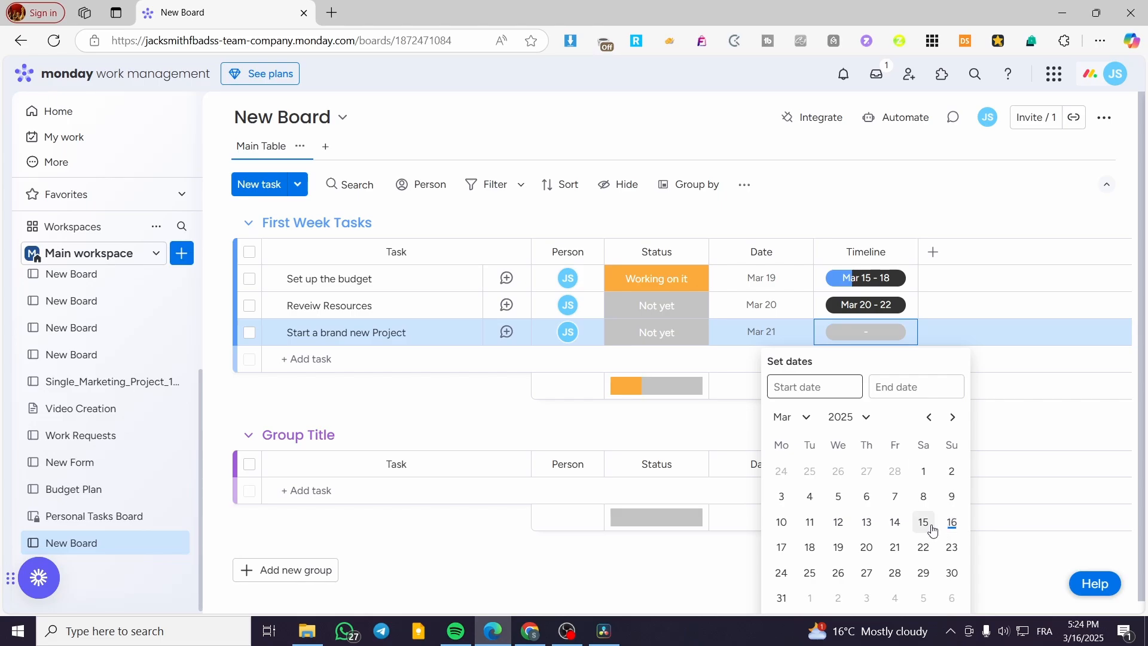
{"action": "left_click", "coordinate": [923, 522]}
{"action": "left_click", "coordinate": [950, 523]}
{"action": "left_click", "coordinate": [986, 344]}
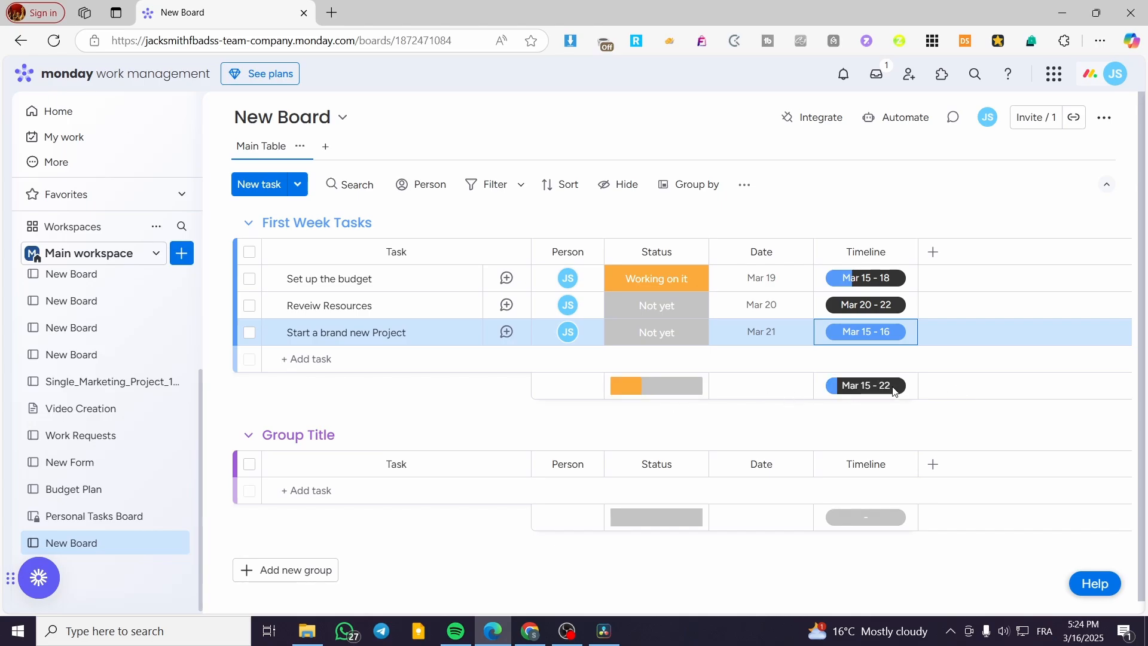
Add a Files column and a Priority column after the Timeline column.
{"action": "left_click", "coordinate": [935, 261]}
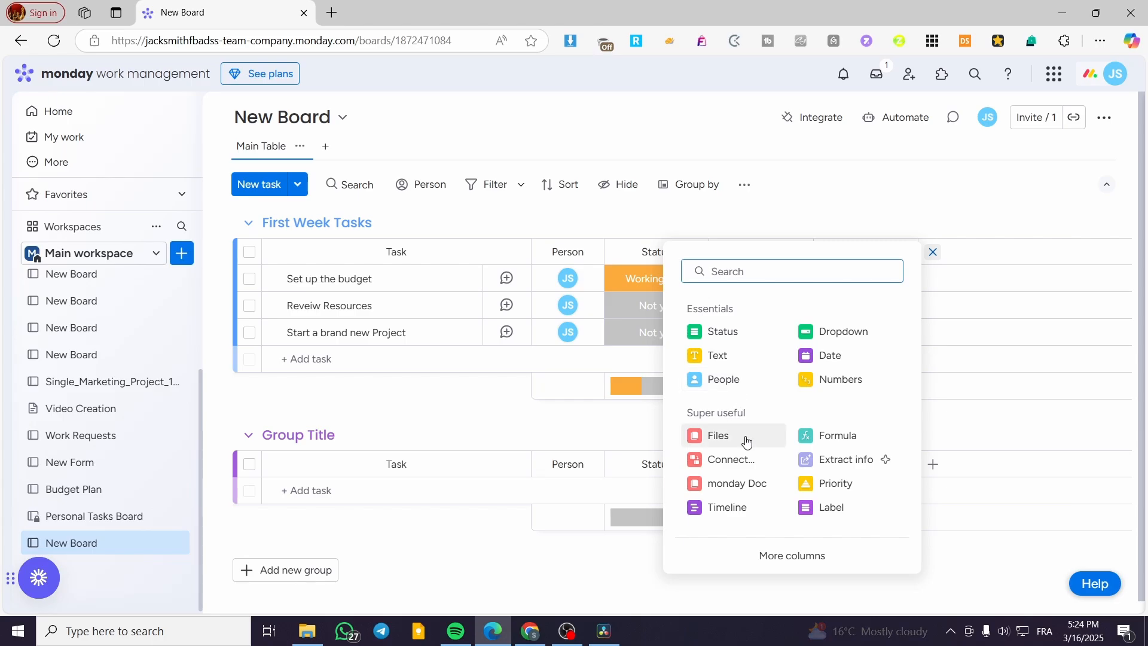
{"action": "left_click", "coordinate": [768, 441]}
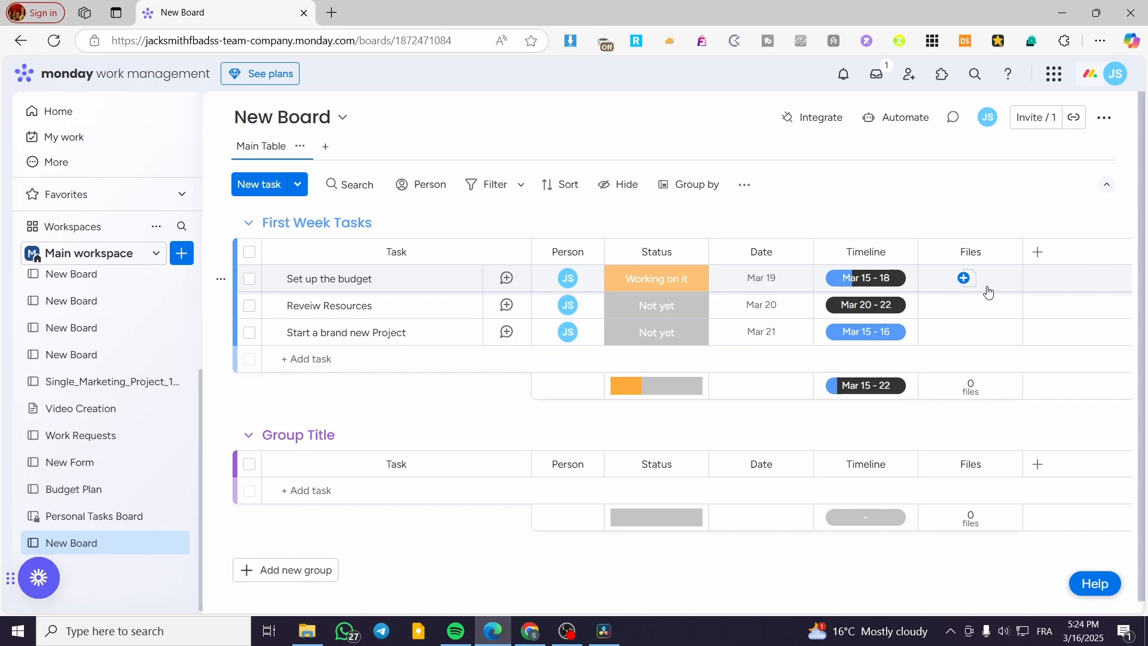
{"action": "left_click", "coordinate": [1041, 256]}
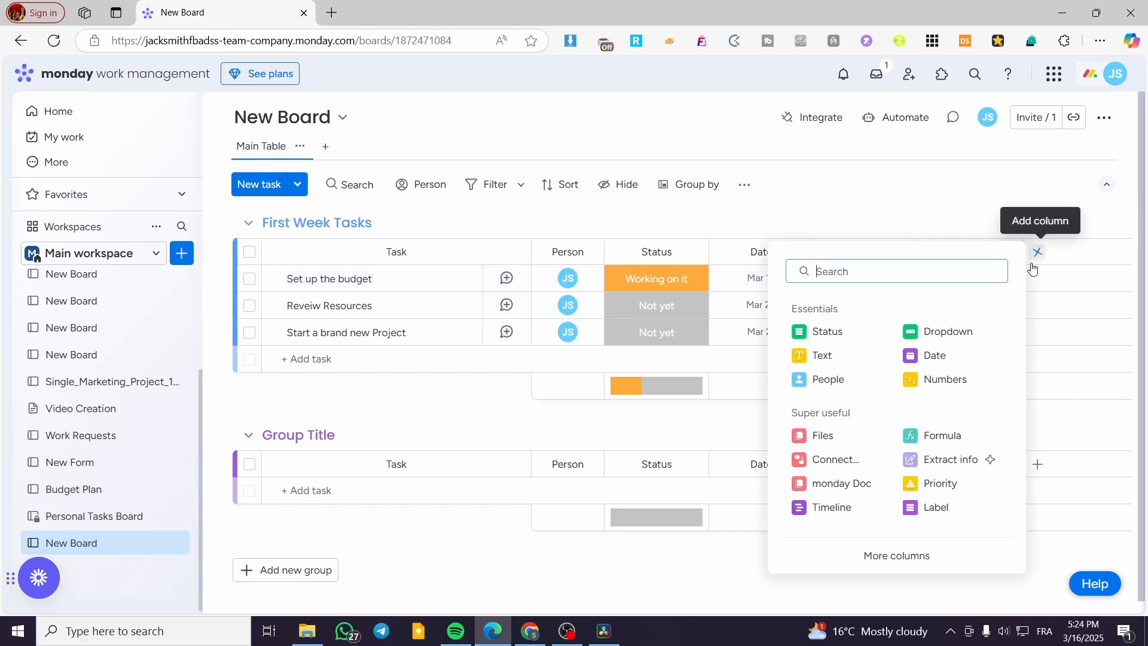
{"action": "left_click", "coordinate": [949, 482]}
Set the priority to Medium for "Set up the budget", High for "Start a brand new Project" and Low for "Reveiw Resources".
{"action": "left_click", "coordinate": [1023, 291]}
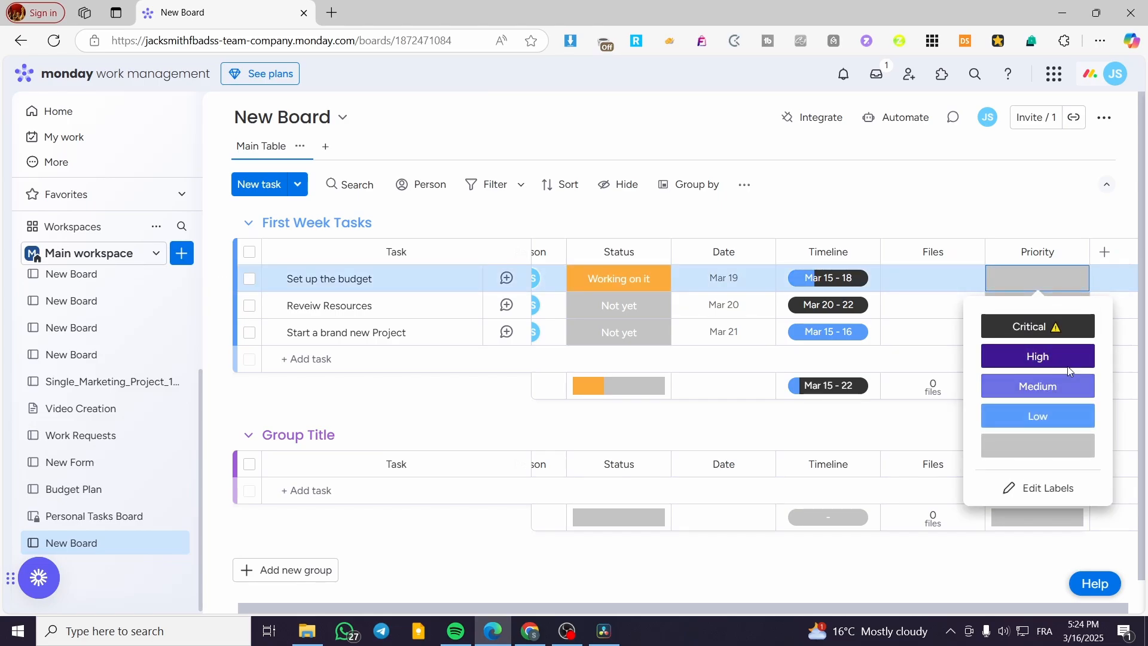
{"action": "left_click", "coordinate": [1065, 384]}
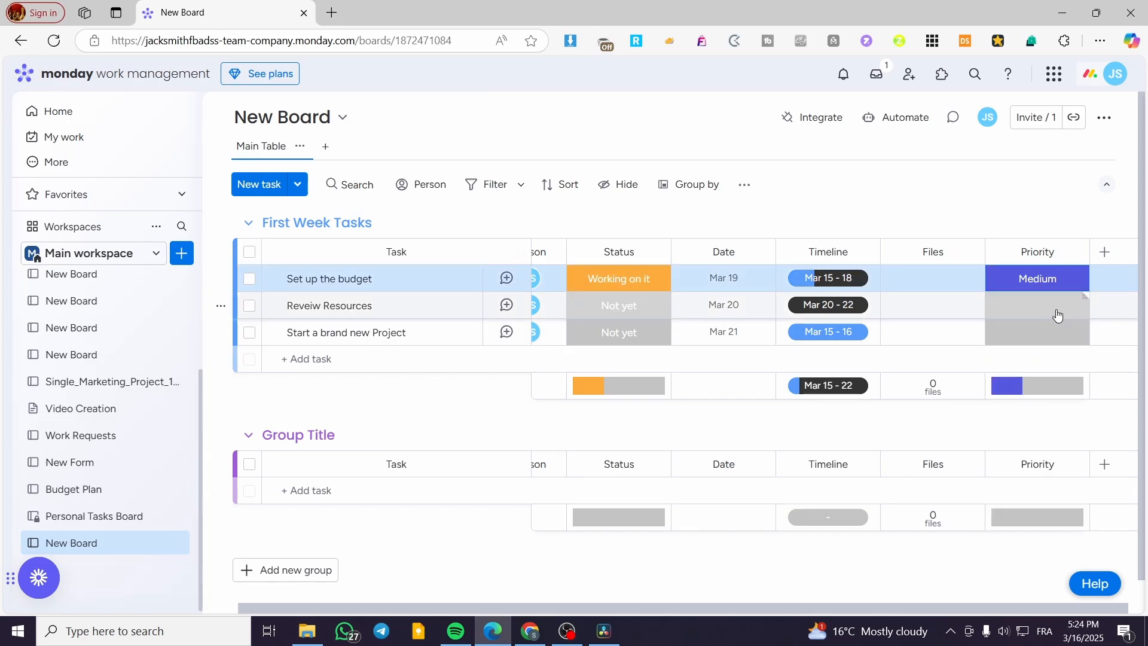
{"action": "left_click", "coordinate": [1038, 335]}
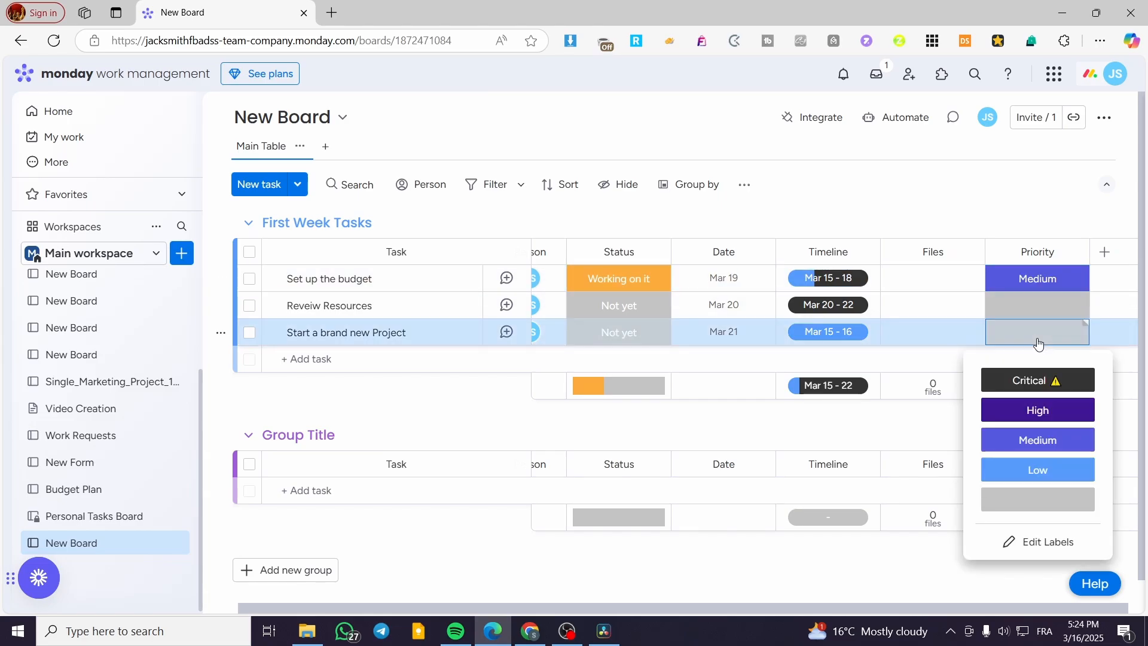
{"action": "left_click", "coordinate": [1036, 412]}
{"action": "left_click", "coordinate": [1043, 306]}
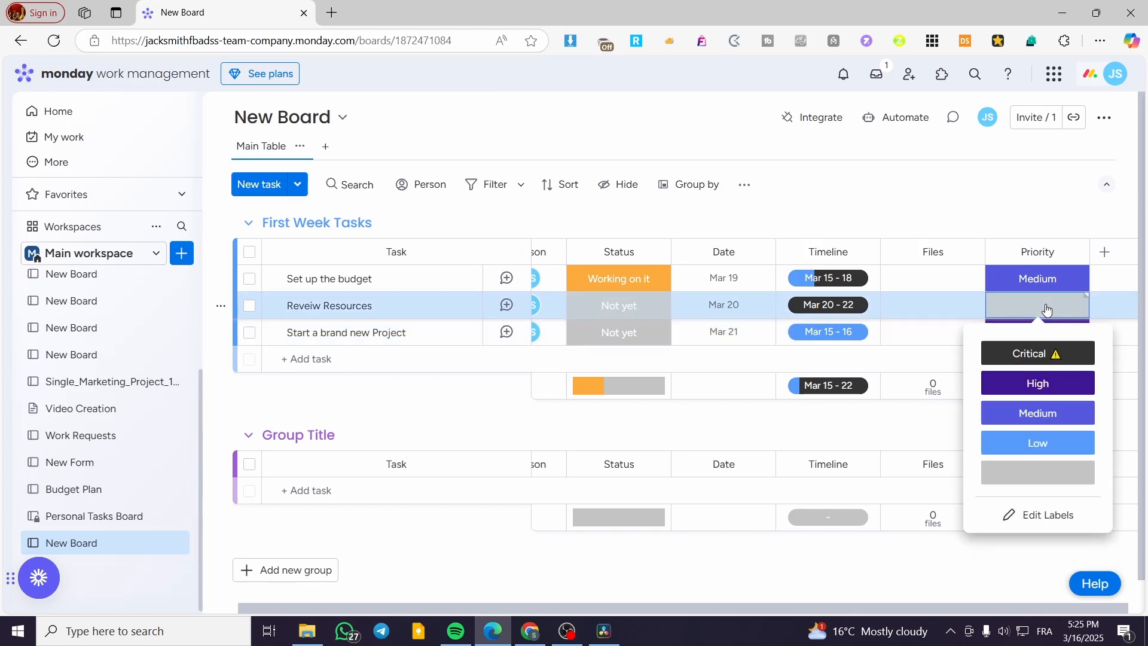
{"action": "left_click", "coordinate": [1055, 418]}
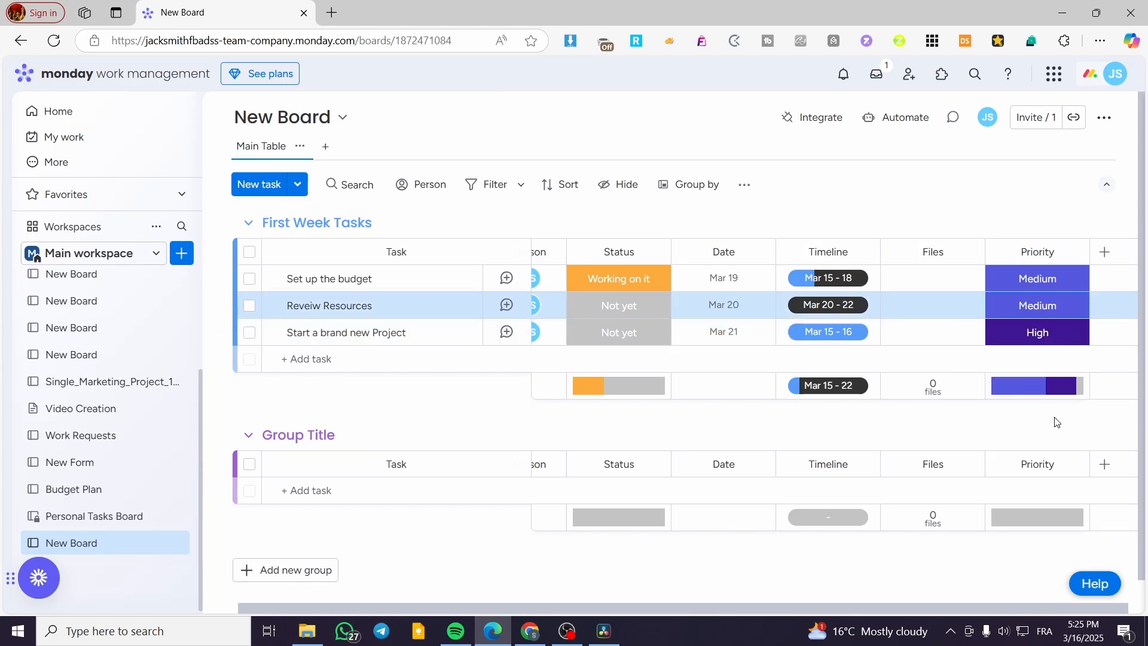
{"action": "left_click", "coordinate": [1043, 306]}
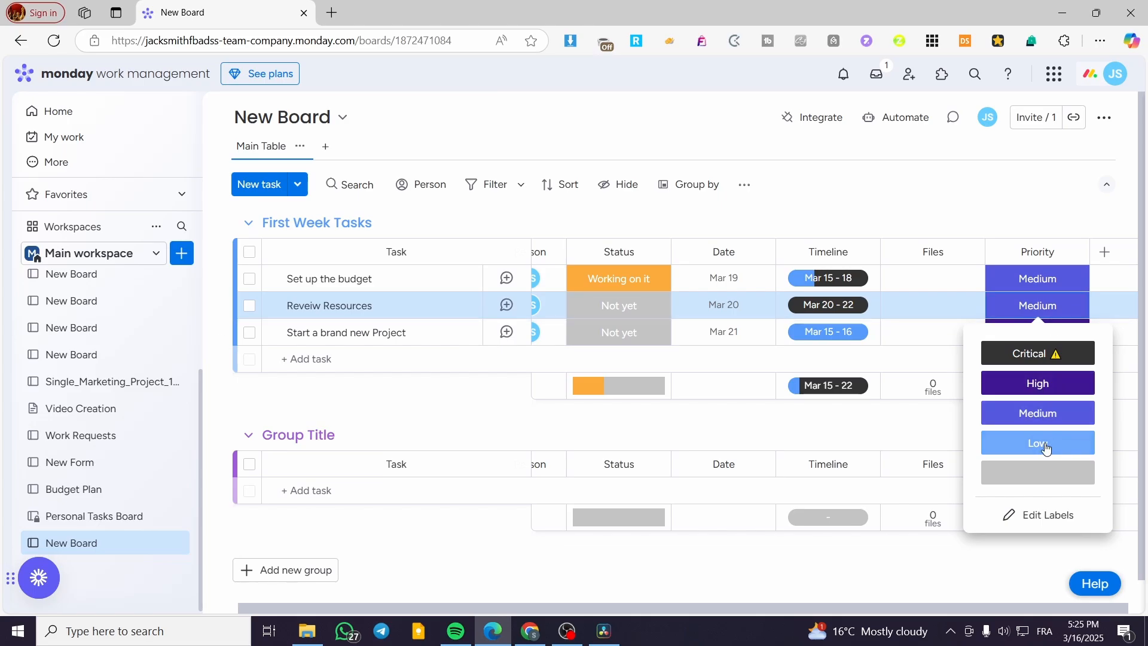
{"action": "left_click", "coordinate": [1020, 440]}
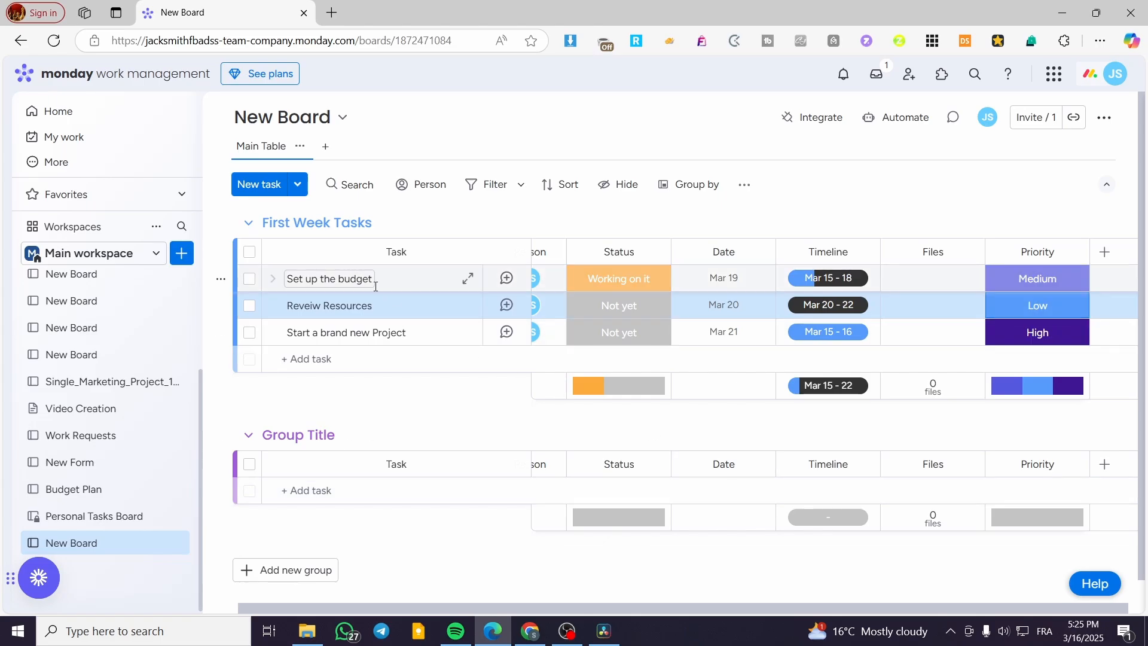
Add a Gantt view to the board and dismiss its widget tip.
{"action": "left_click", "coordinate": [328, 150]}
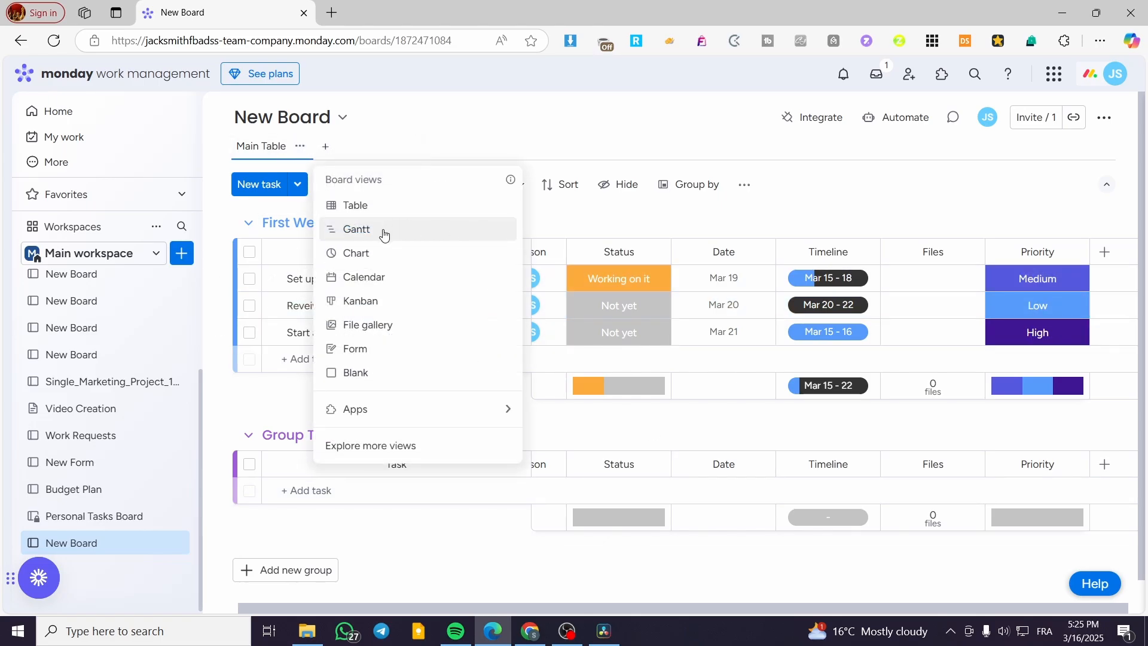
{"action": "key", "text": "Escape"}
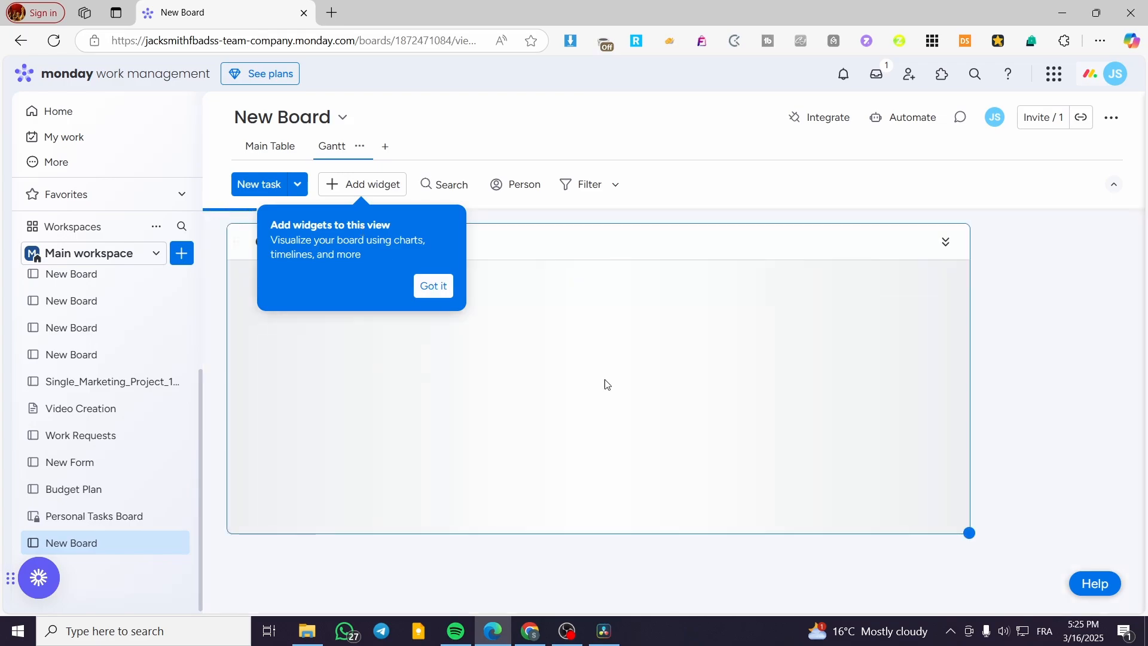
{"action": "left_click", "coordinate": [435, 288]}
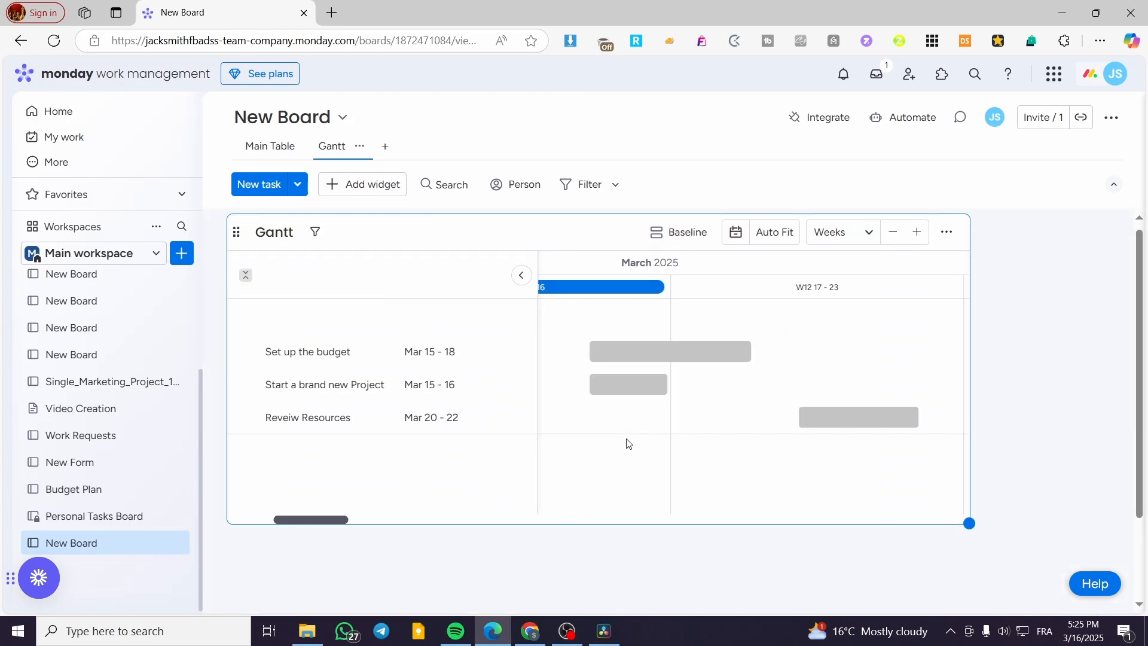
{"action": "mouse_move", "coordinate": [631, 357]}
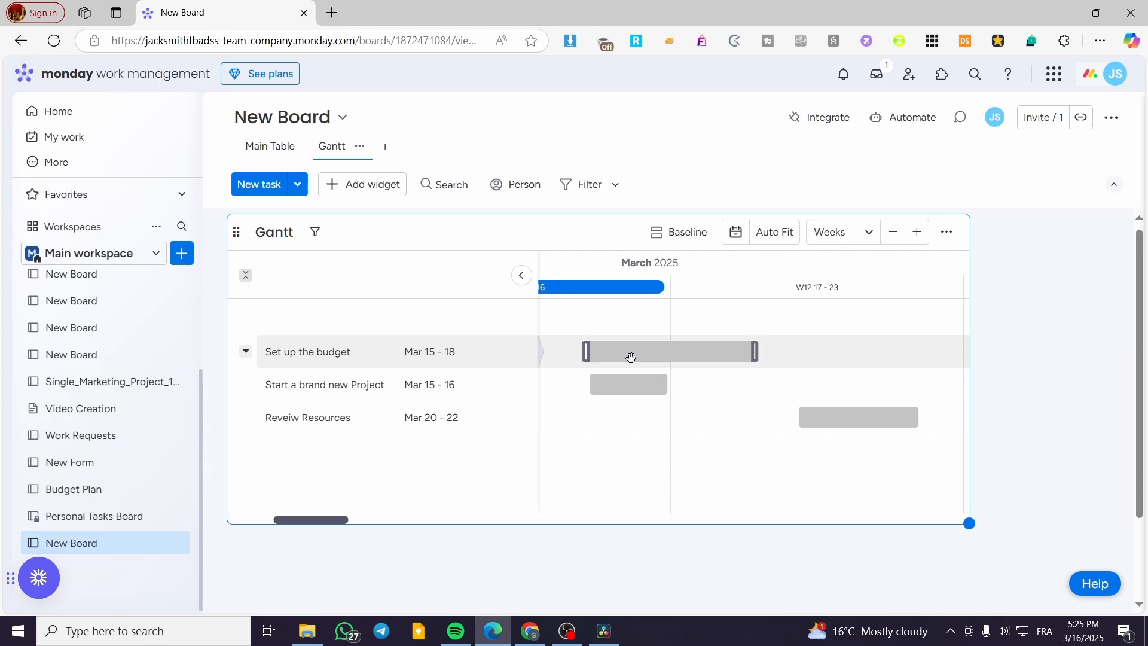
Add a Kanban view to the board and close its card customization settings.
{"action": "left_click", "coordinate": [279, 154]}
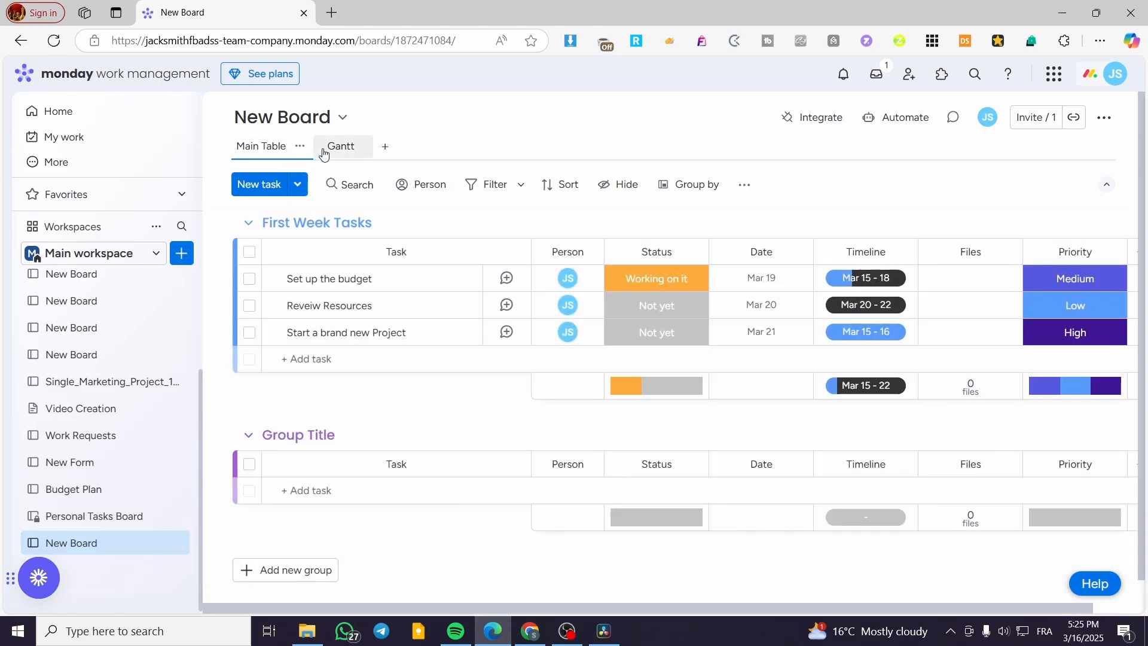
{"action": "left_click", "coordinate": [384, 150]}
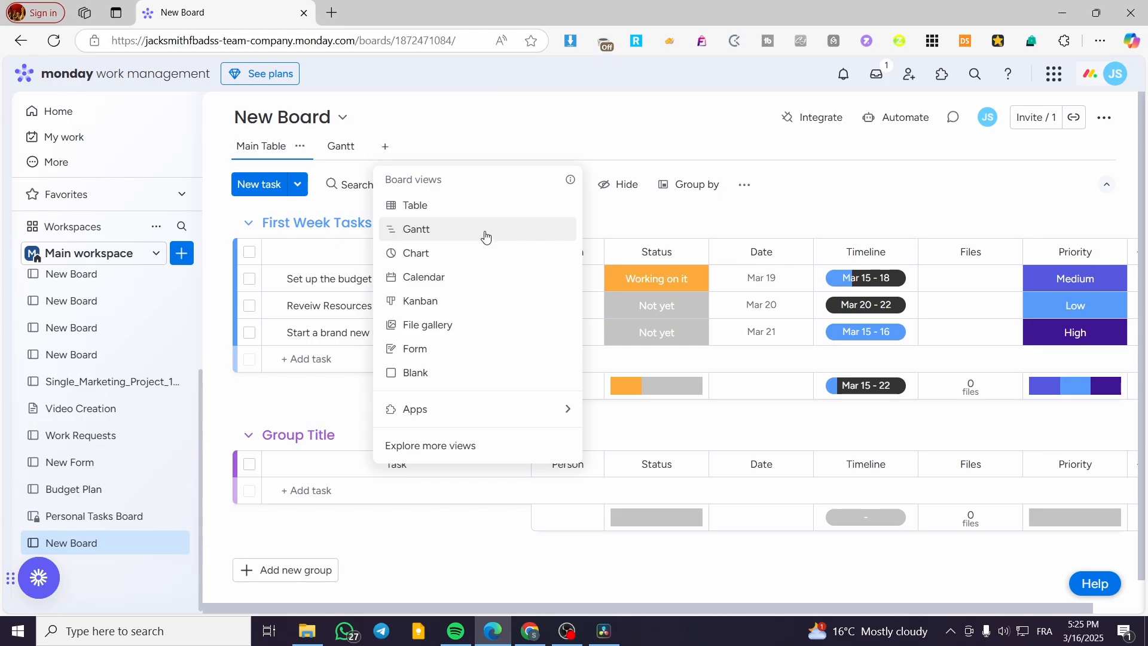
{"action": "left_click", "coordinate": [437, 301]}
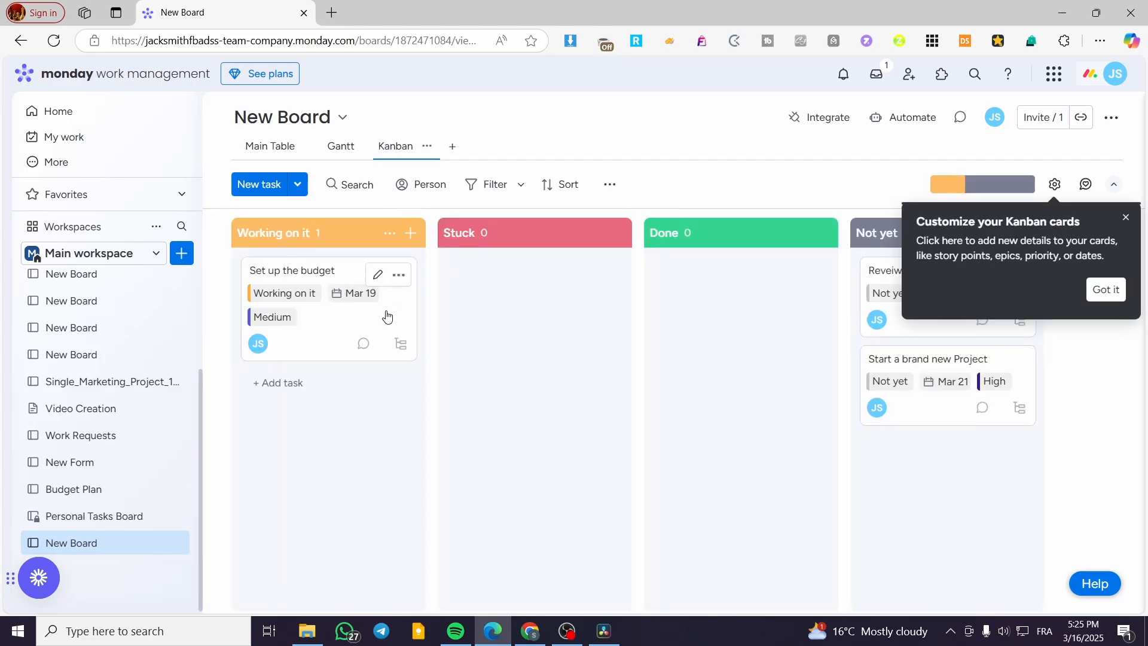
{"action": "left_click", "coordinate": [1101, 410]}
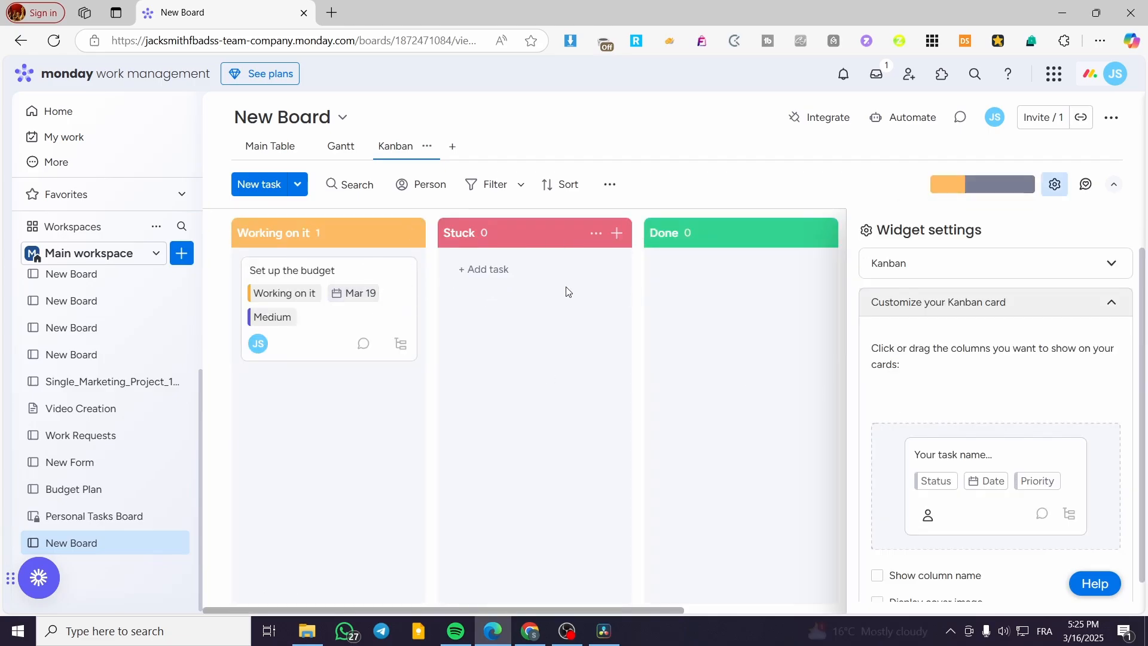
{"action": "left_click", "coordinate": [1113, 185]}
{"action": "left_click", "coordinate": [1114, 154]}
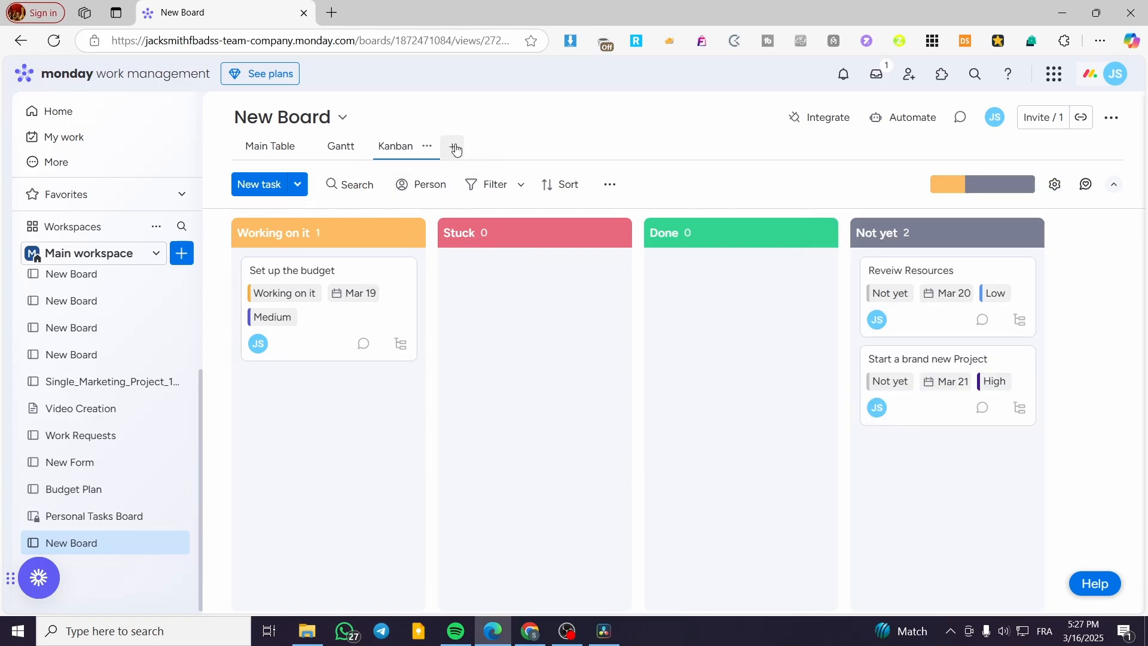
Add a File gallery view, check the main table's Files column and return to the gallery.
{"action": "left_click", "coordinate": [455, 148]}
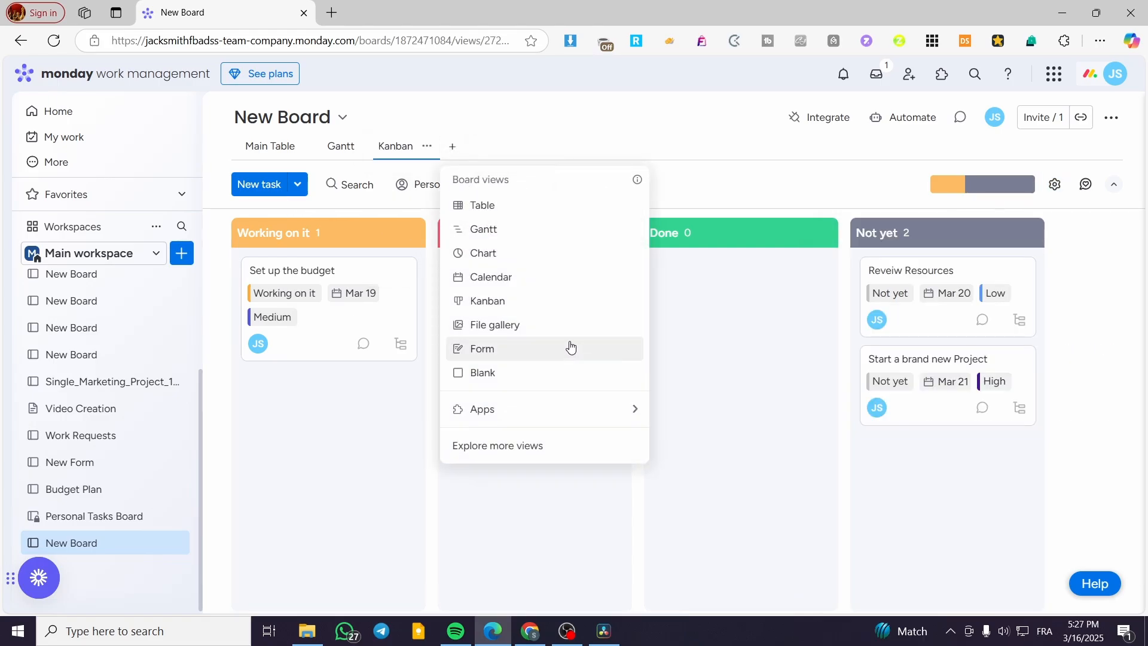
{"action": "left_click", "coordinate": [556, 325]}
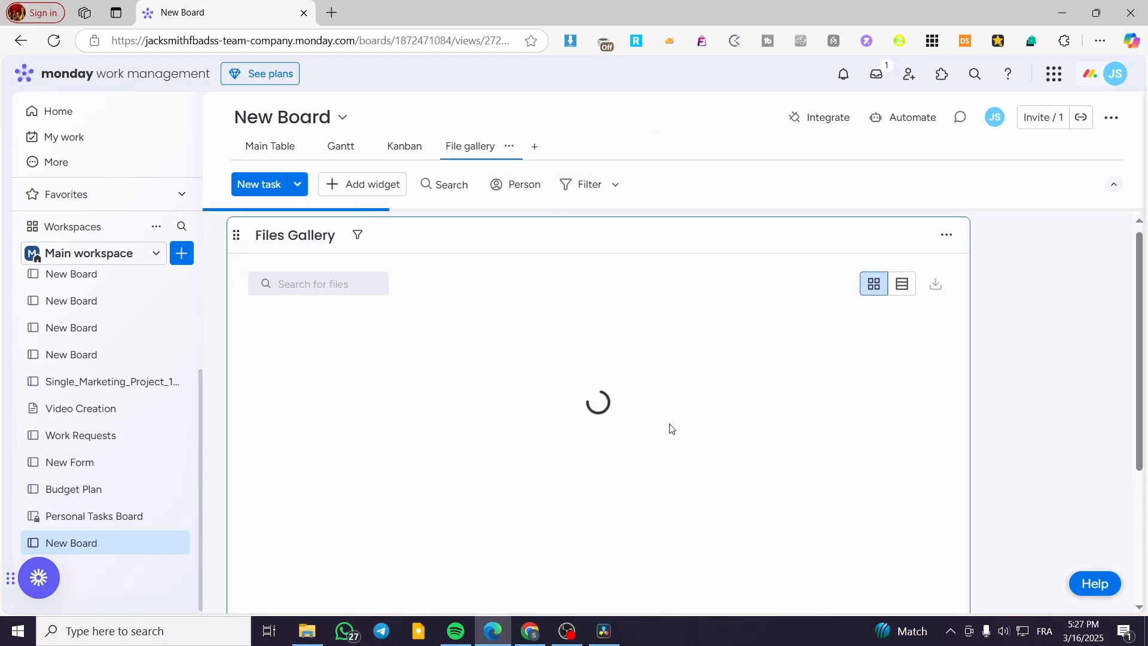
{"action": "left_click", "coordinate": [281, 146]}
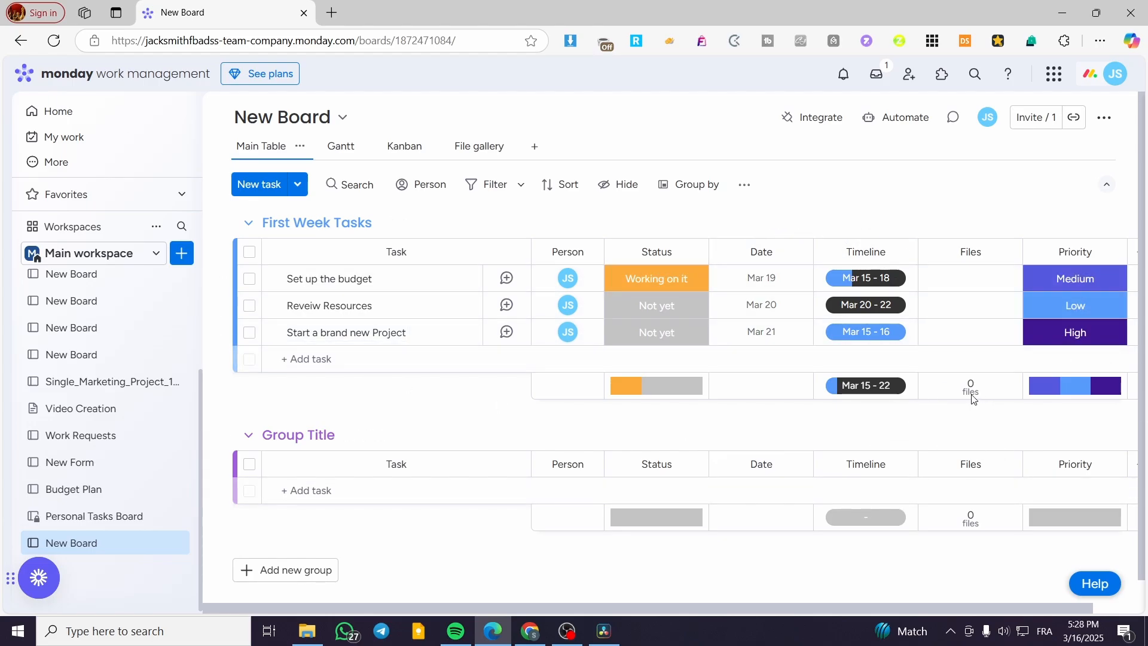
{"action": "left_click", "coordinate": [485, 151]}
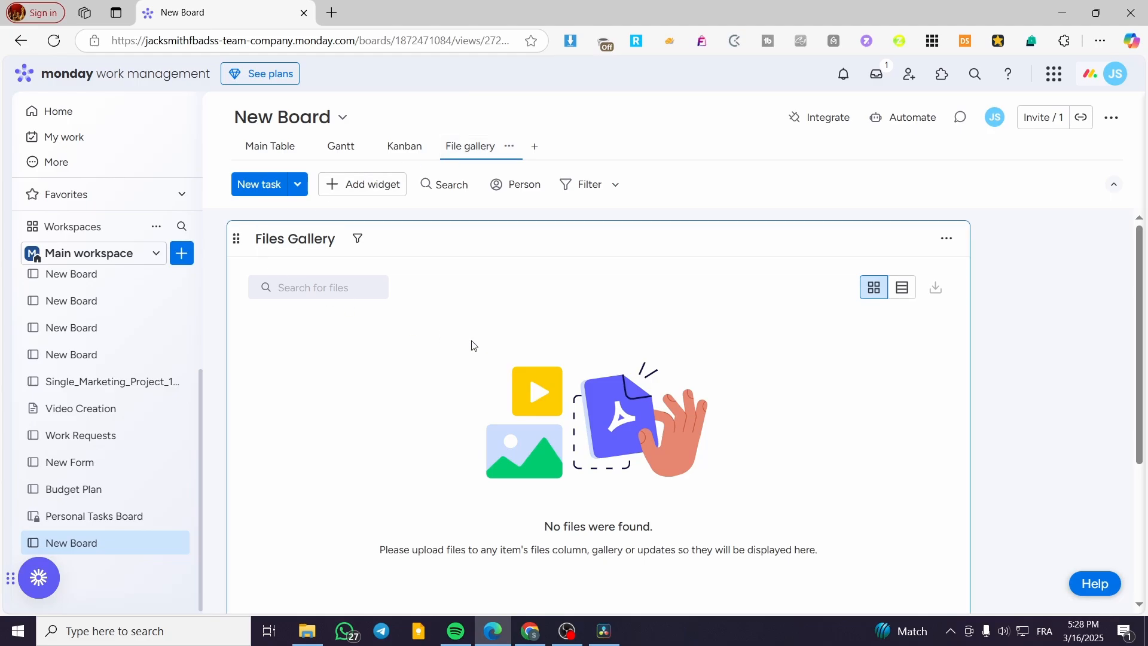
Rename the board to Daily Tasks and move it to the first place in the Main workspace list.
{"action": "left_click", "coordinate": [327, 118]}
{"action": "left_click_drag", "start_coordinate": [327, 165], "coordinate": [252, 157]}
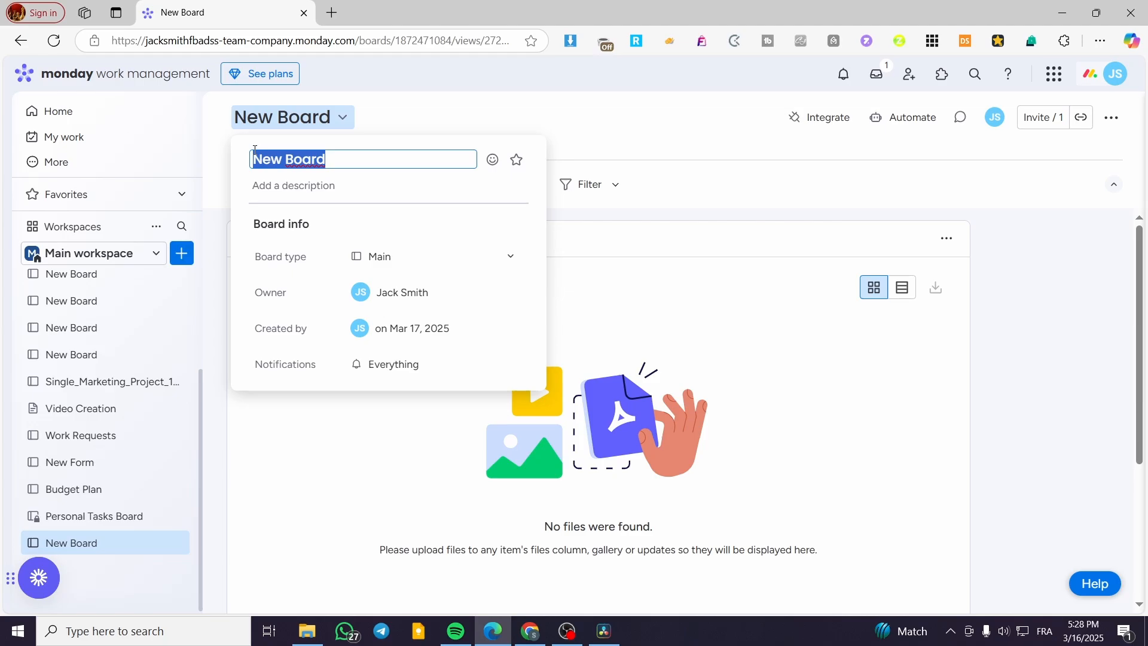
{"action": "type", "text": "Daily Tasks"}
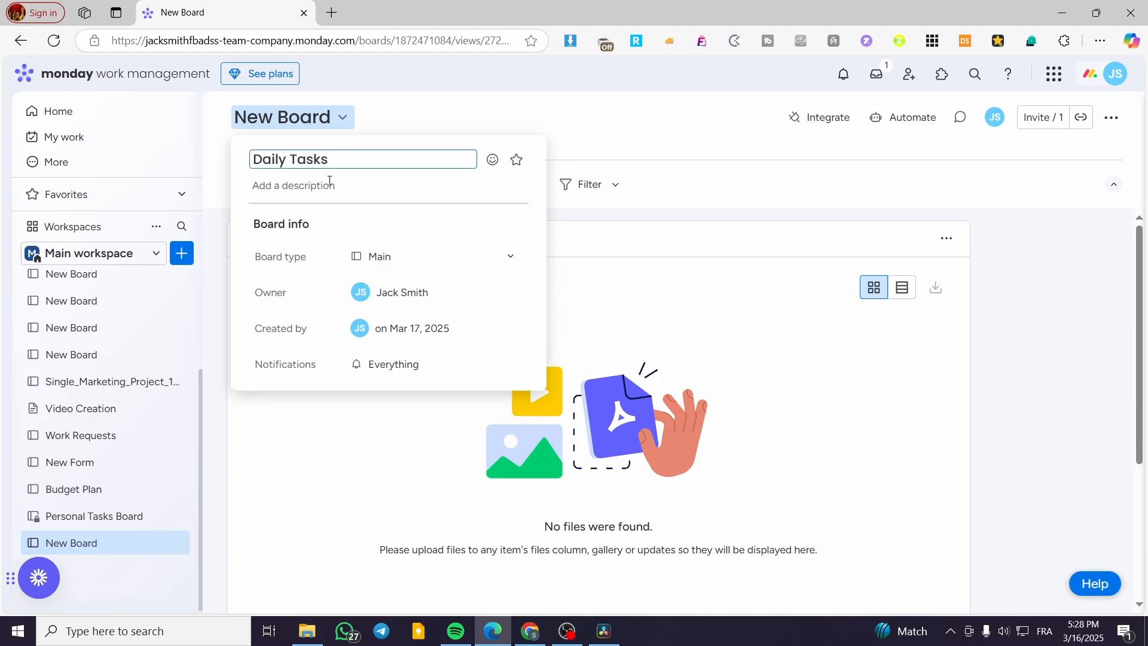
{"action": "left_click", "coordinate": [669, 167]}
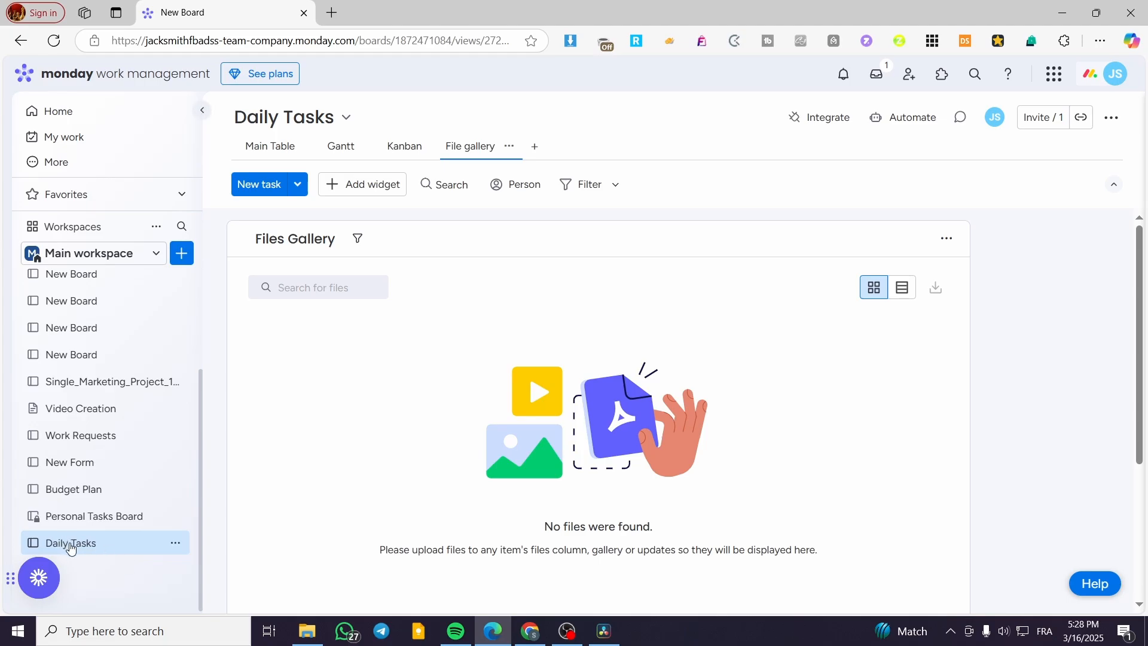
{"action": "left_click_drag", "start_coordinate": [71, 547], "coordinate": [82, 287]}
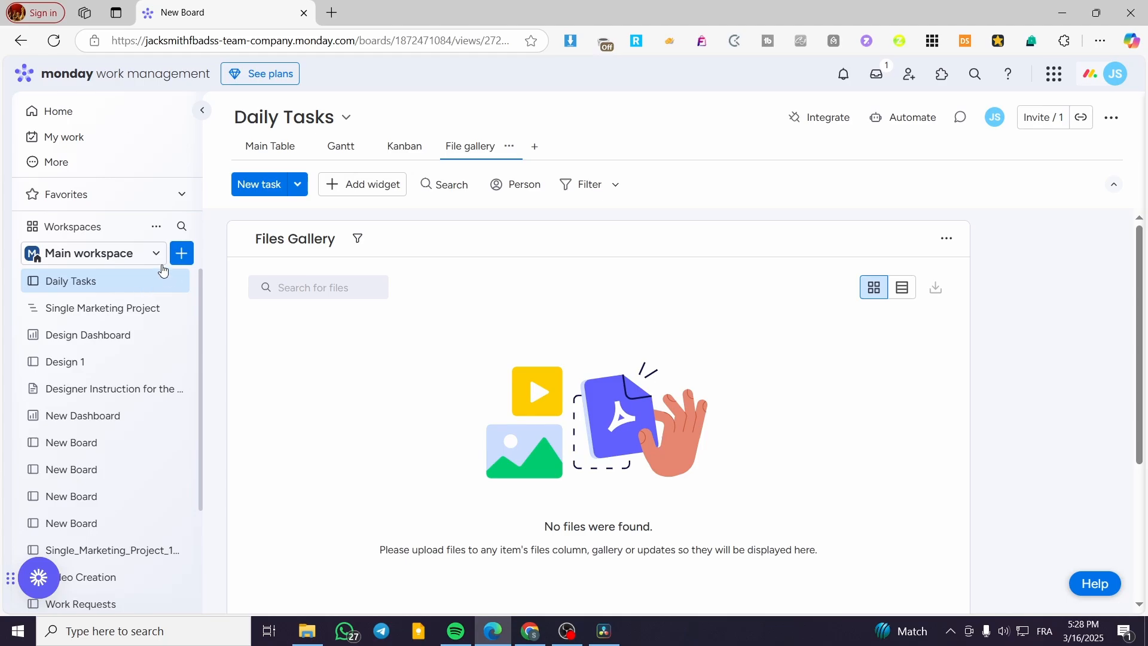
Create a dashboard named Daily Tasks Dash in the Main workspace and connect the Daily Tasks board to it.
{"action": "left_click", "coordinate": [303, 146]}
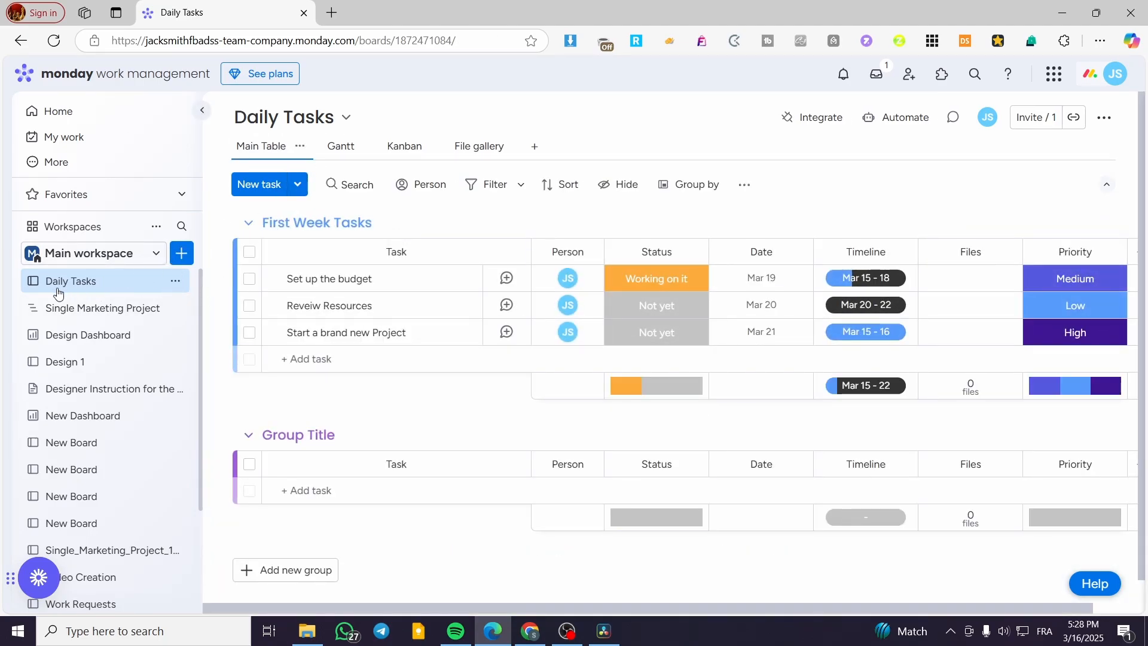
{"action": "left_click", "coordinate": [181, 253]}
{"action": "left_click", "coordinate": [285, 395]}
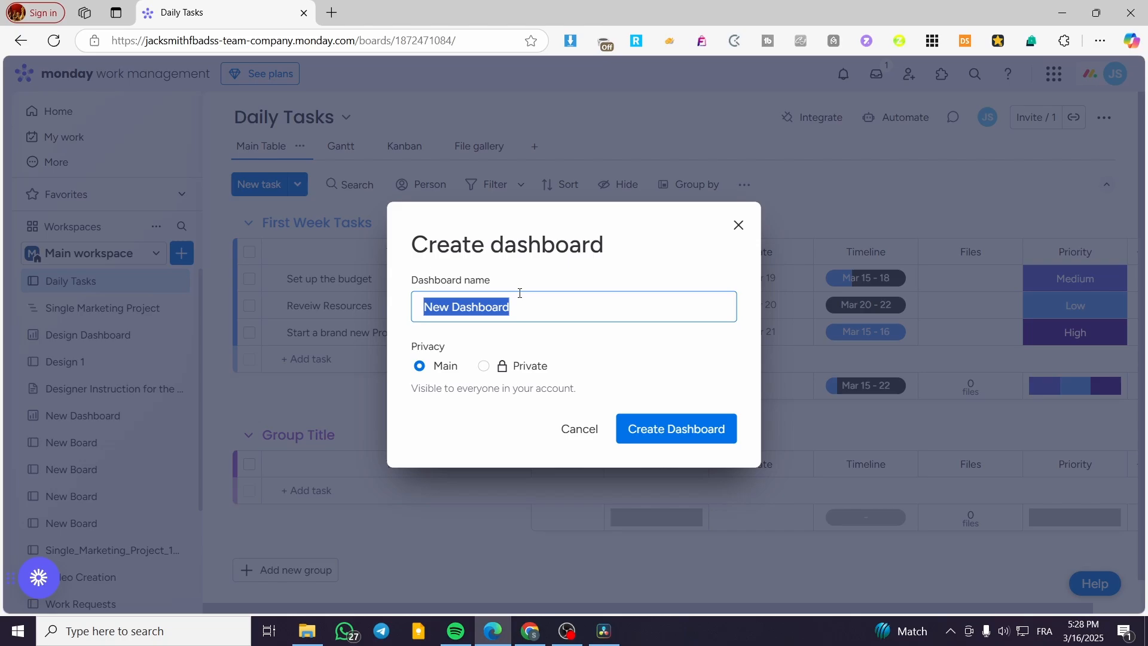
{"action": "type", "text": "D"}
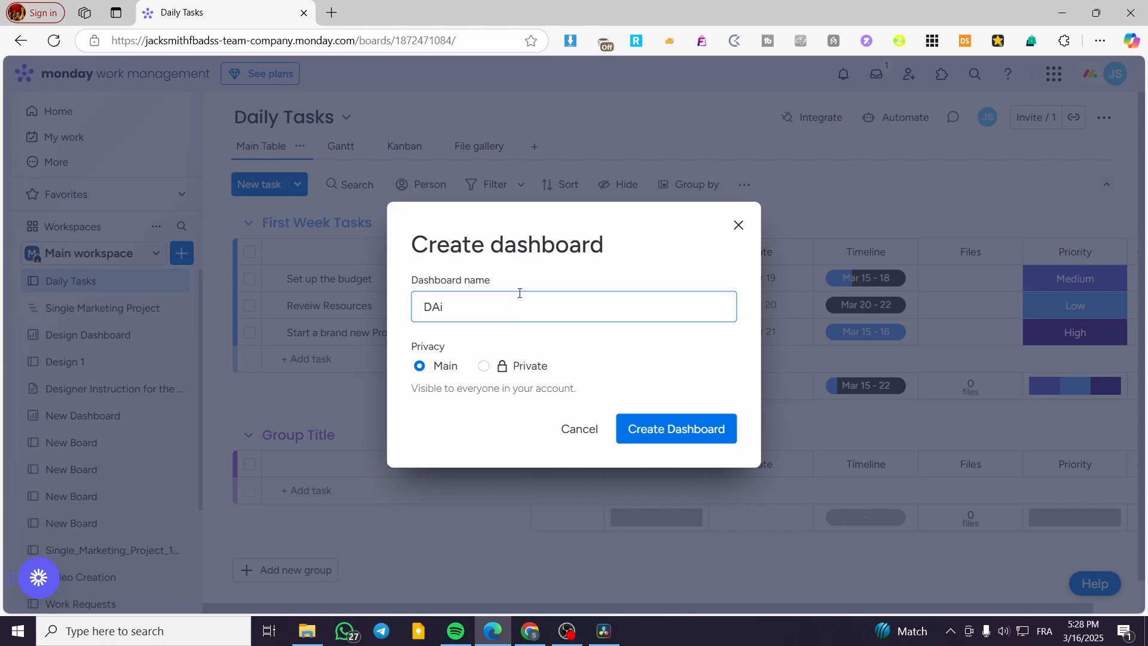
{"action": "type", "text": "aily Tasks Dash"}
{"action": "left_click", "coordinate": [665, 428]}
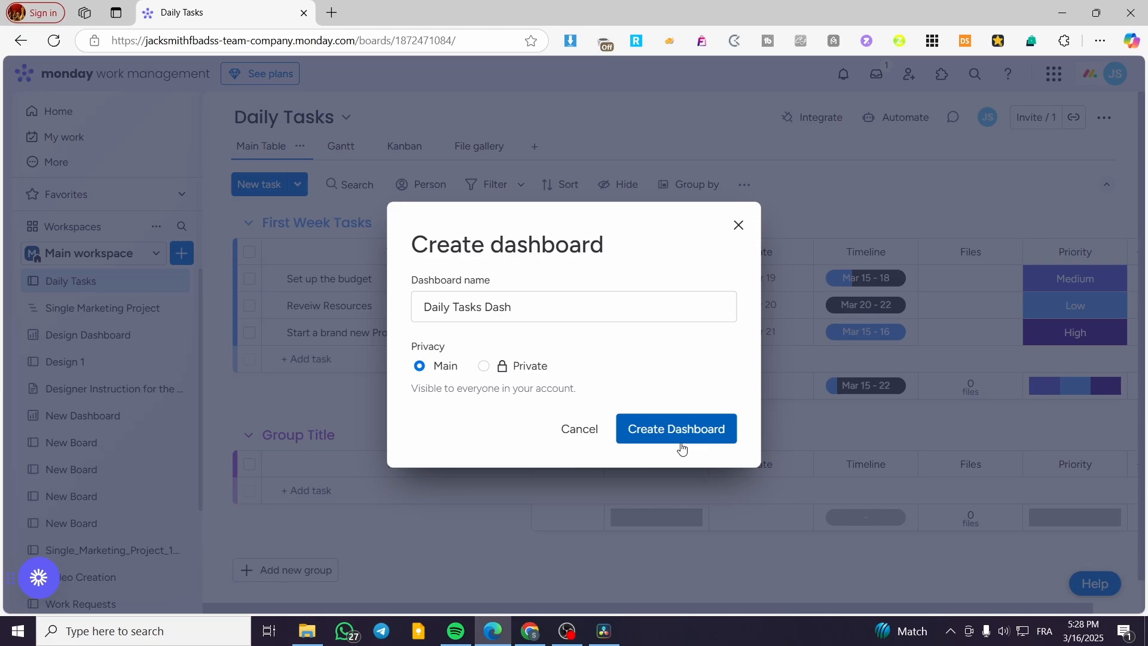
{"action": "left_click", "coordinate": [689, 432]}
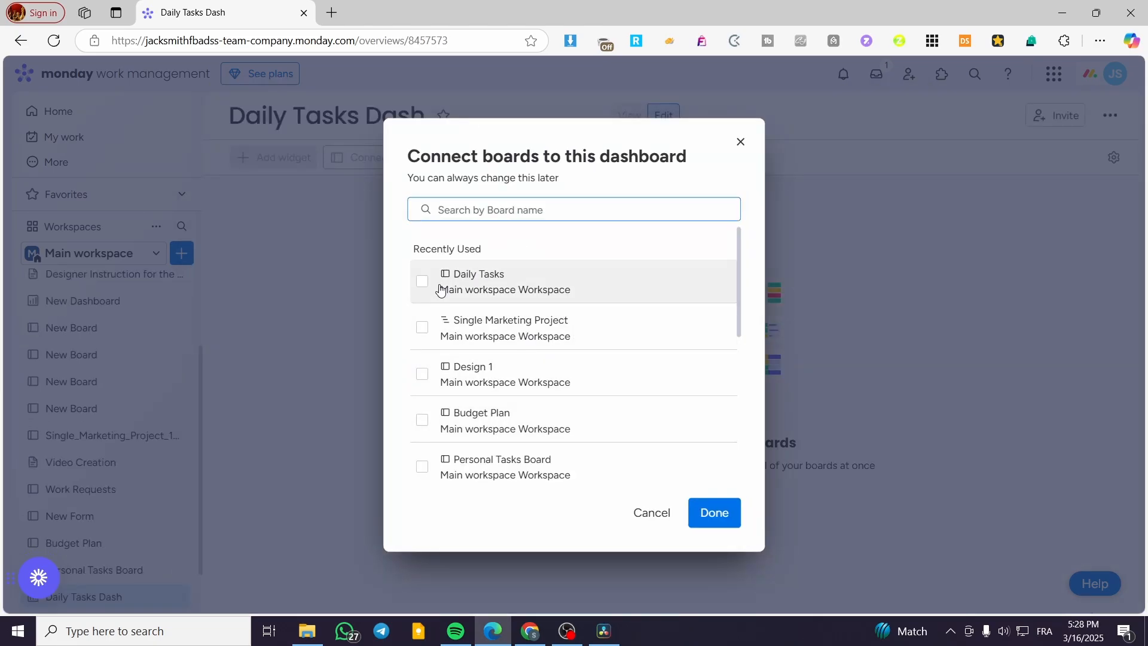
{"action": "left_click", "coordinate": [430, 281]}
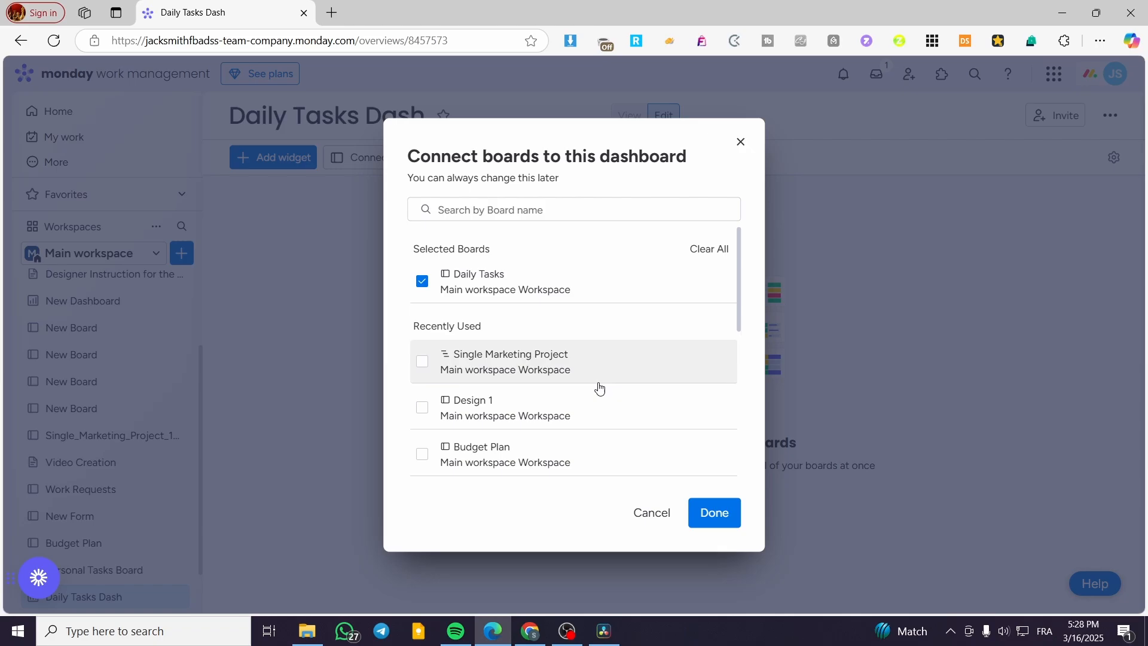
{"action": "left_click", "coordinate": [714, 513]}
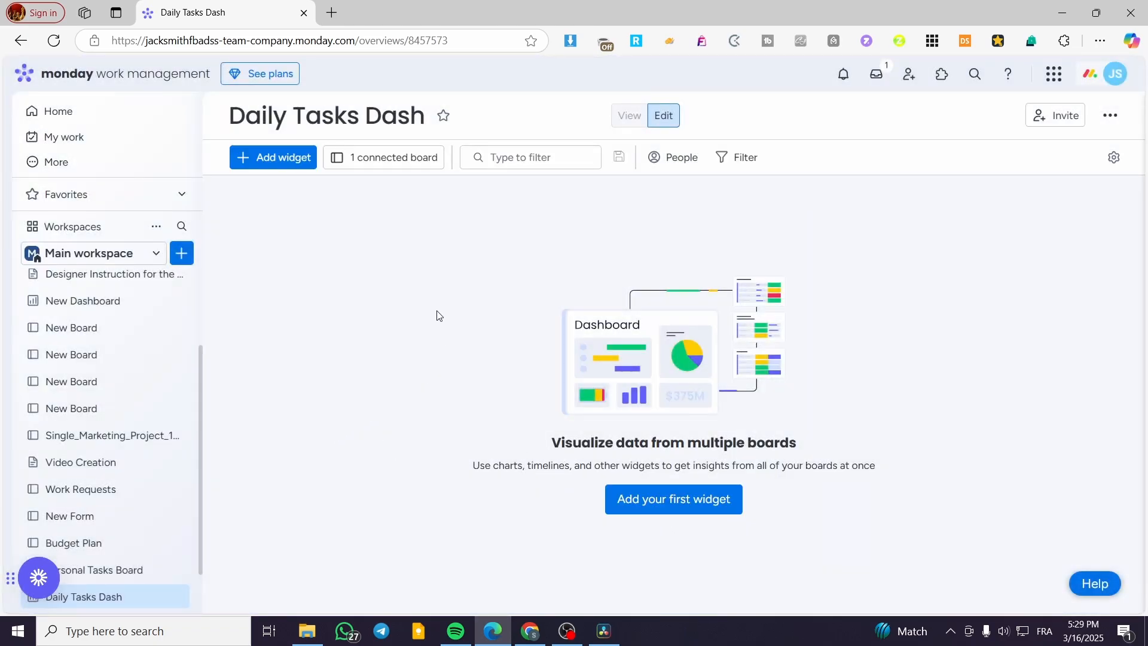
Add a Battery widget to the dashboard and widen it to the dashboard's full width.
{"action": "left_click", "coordinate": [272, 158]}
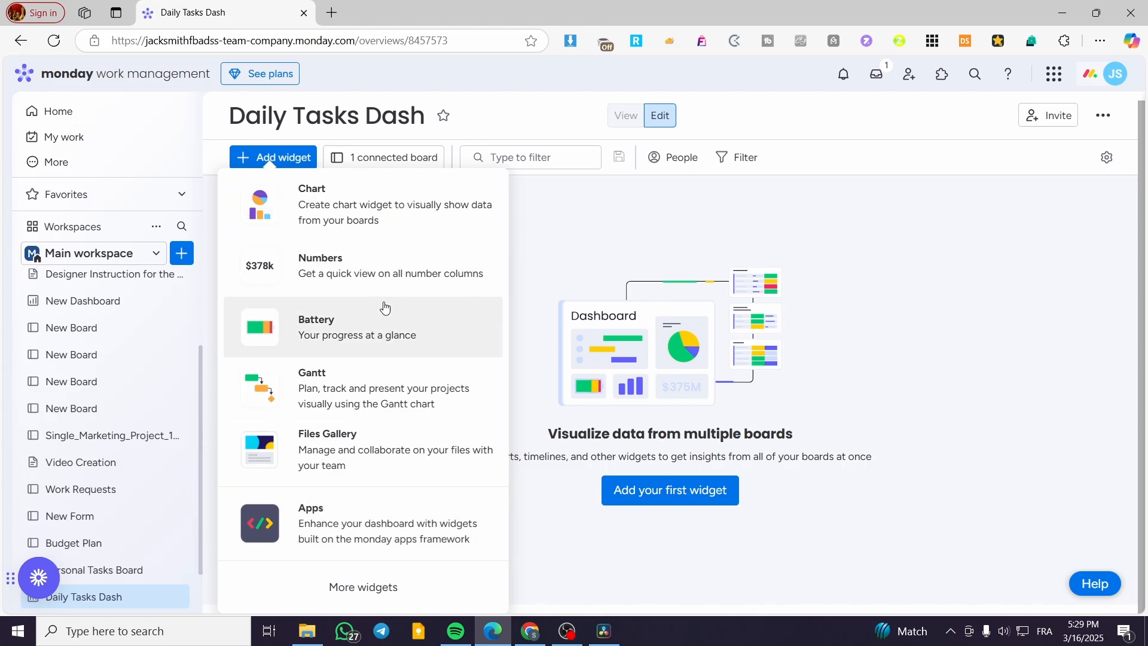
{"action": "left_click", "coordinate": [354, 331]}
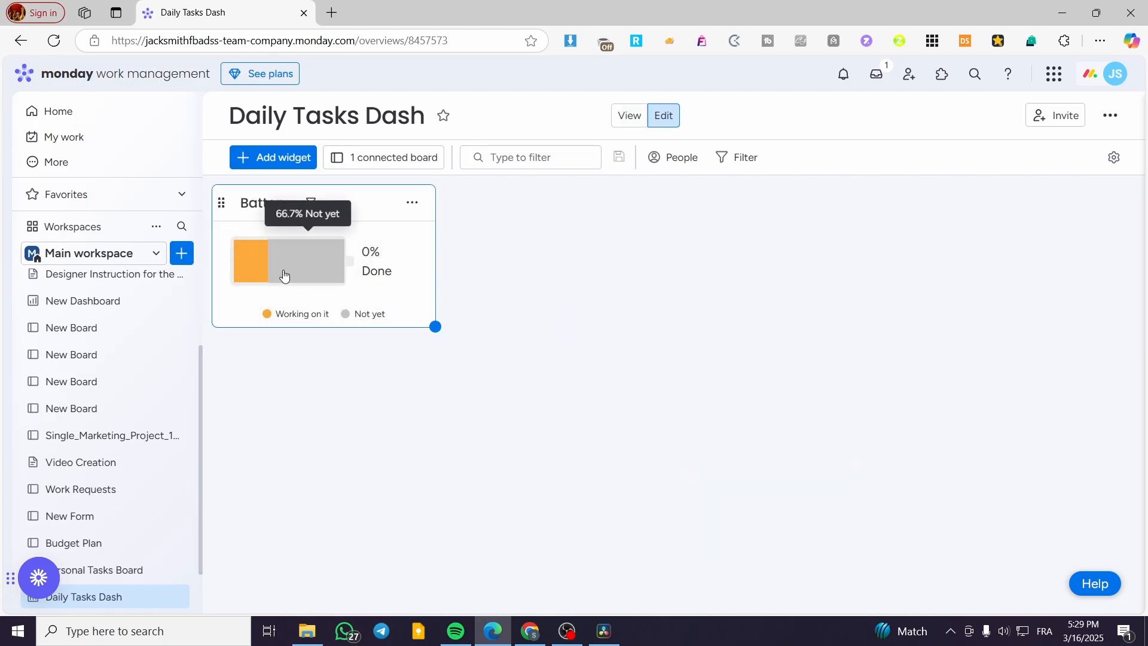
{"action": "left_click_drag", "start_coordinate": [431, 328], "coordinate": [1132, 296]}
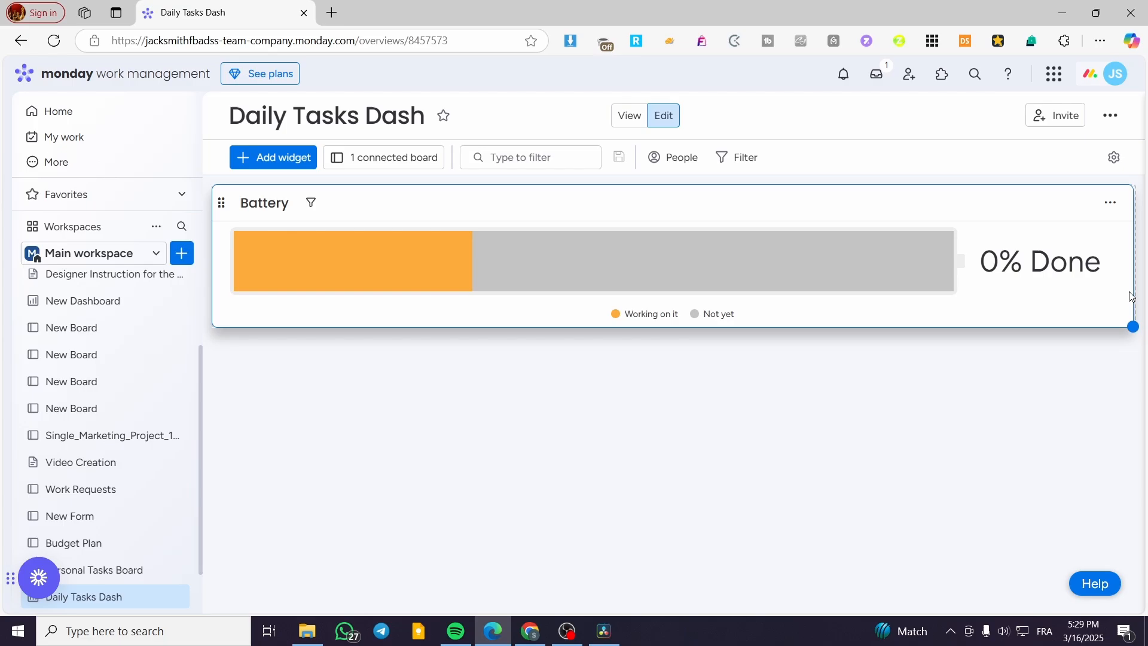
Add a Chart widget stretched to the dashboard's full width and look at the tasks behind its Working on it bar.
{"action": "left_click", "coordinate": [255, 157]}
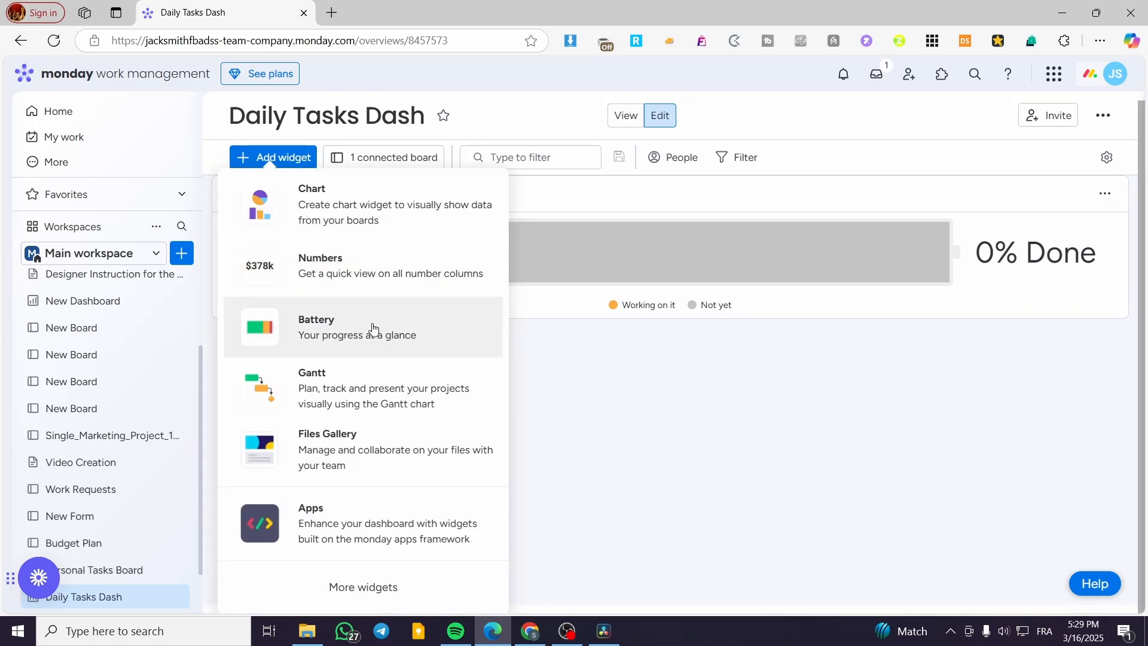
{"action": "left_click", "coordinate": [353, 213]}
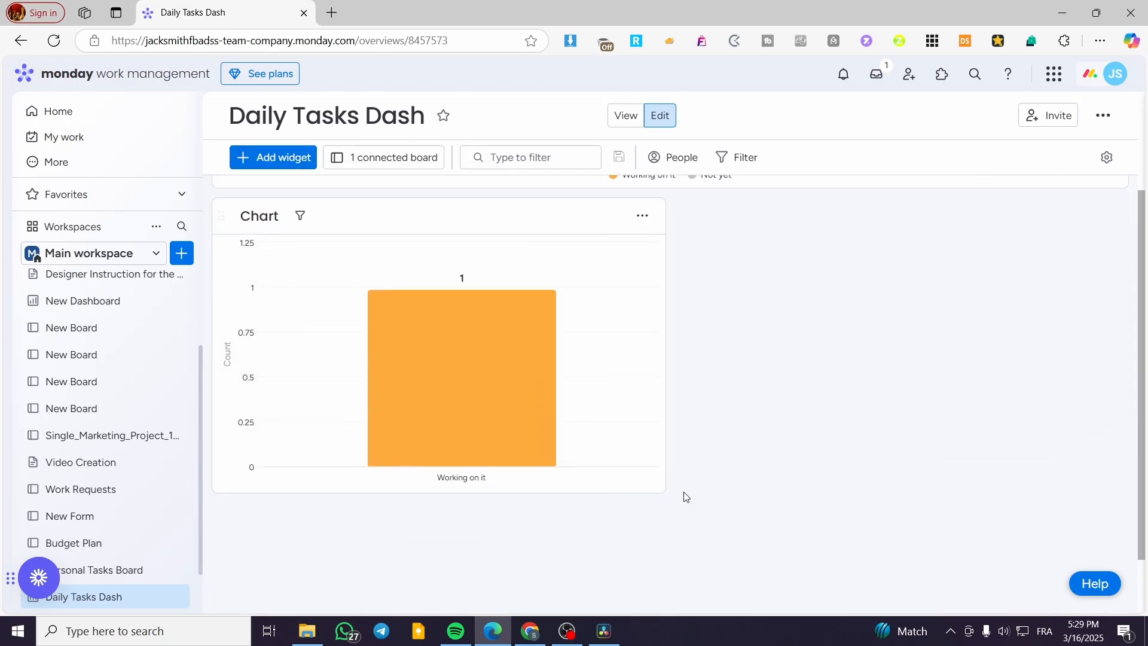
{"action": "left_click_drag", "start_coordinate": [665, 492], "coordinate": [1128, 441]}
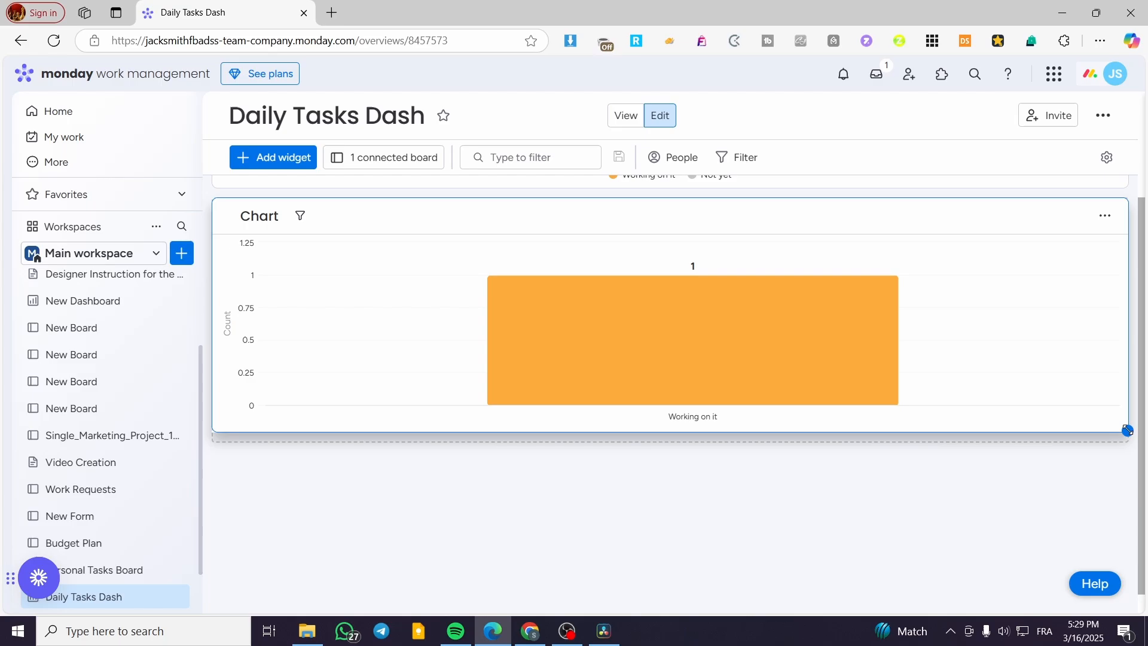
{"action": "left_click", "coordinate": [754, 378]}
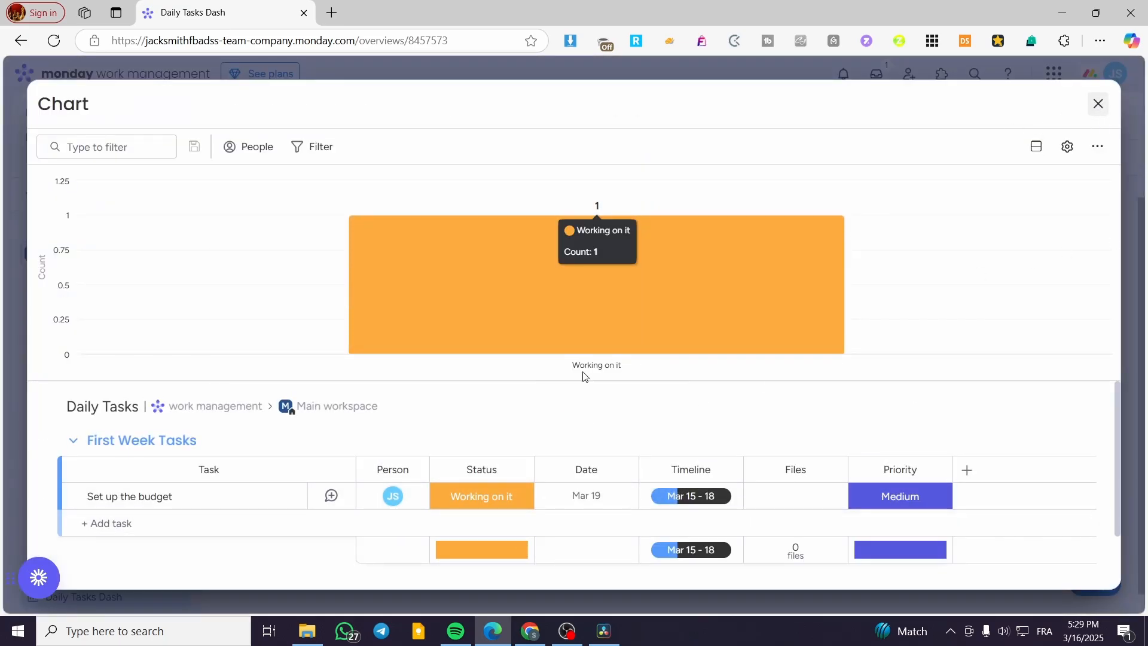
{"action": "left_click", "coordinate": [1098, 104]}
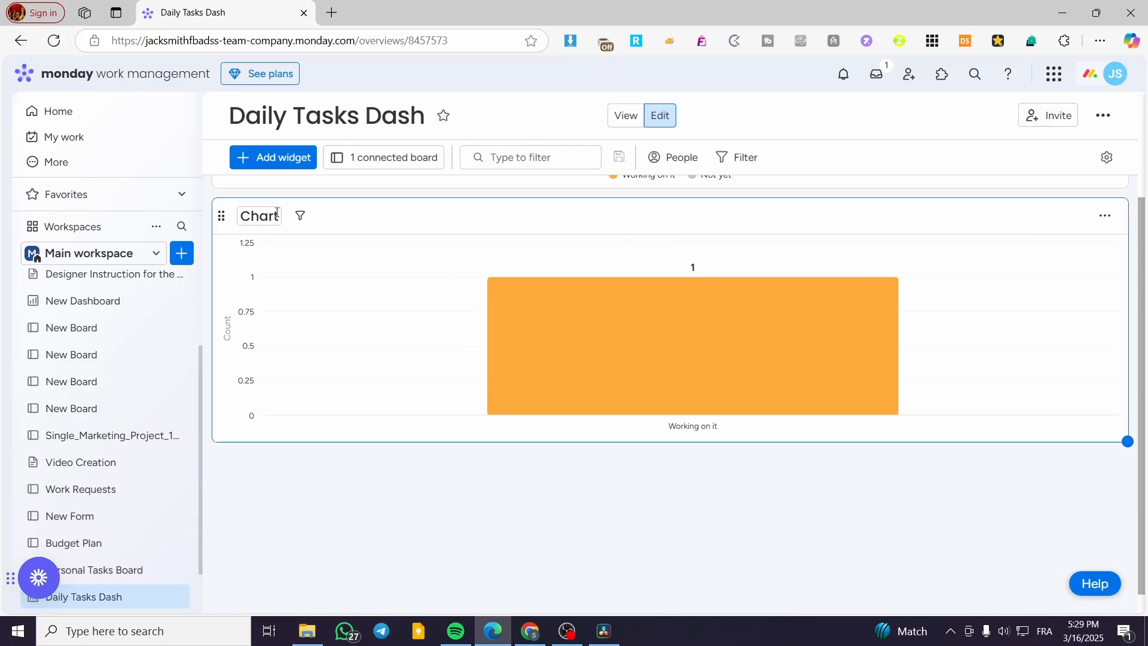
Add a Gantt widget to the dashboard and enlarge it to full width and a greater height.
{"action": "left_click", "coordinate": [282, 158]}
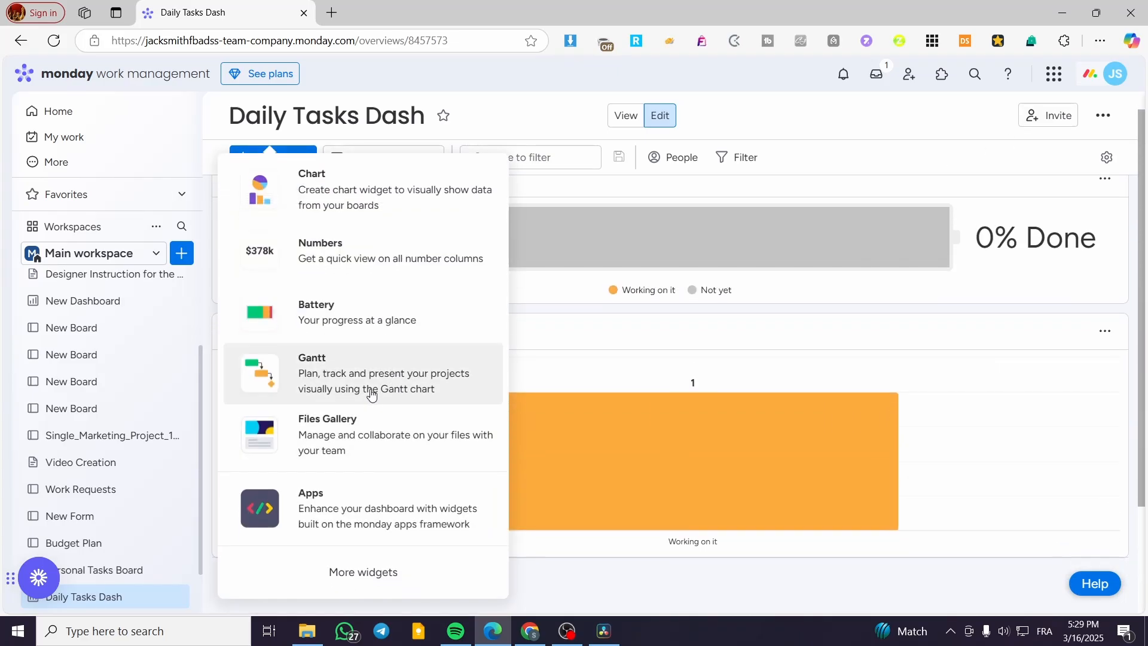
{"action": "left_click", "coordinate": [372, 392]}
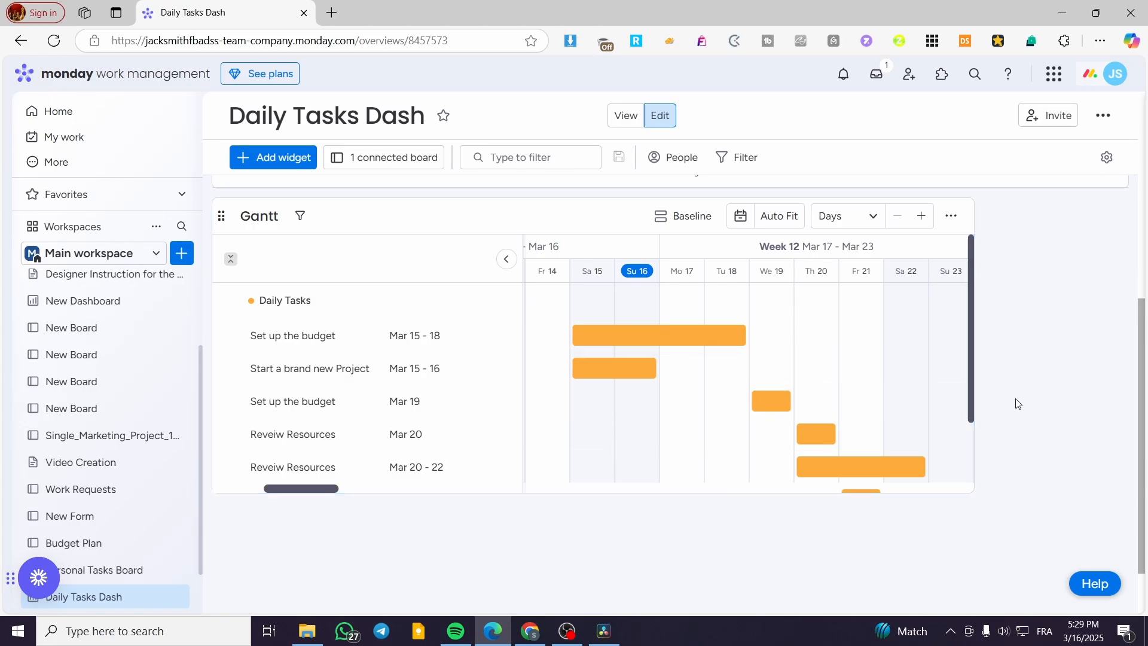
{"action": "left_click_drag", "start_coordinate": [974, 492], "coordinate": [1146, 554]}
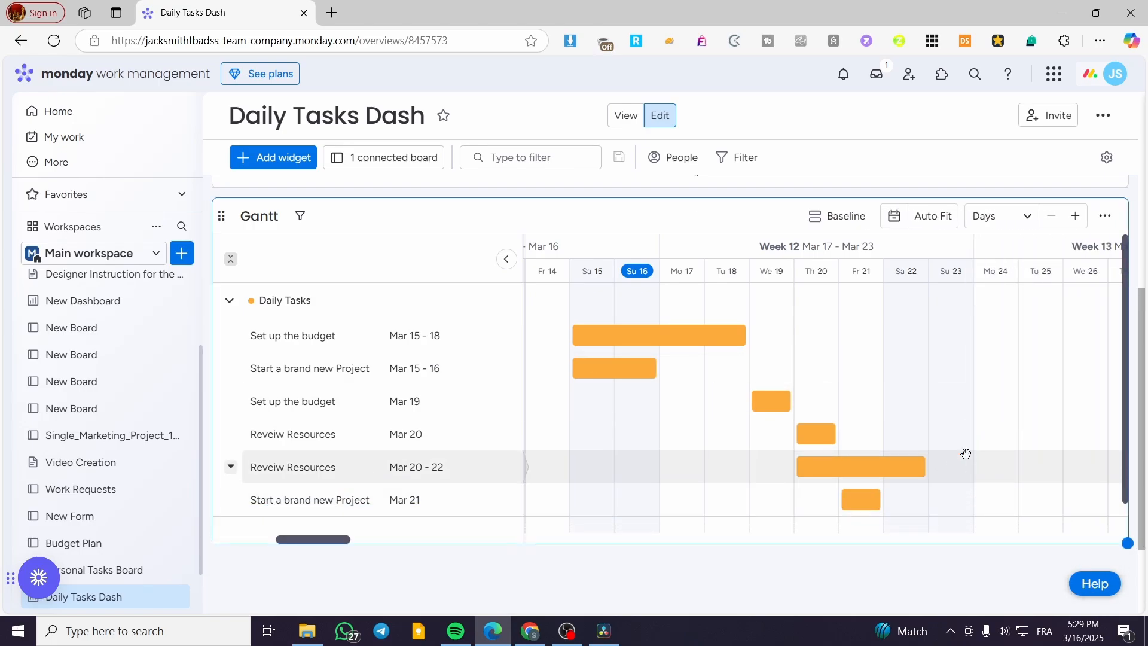
Move the Daily Tasks Dash dashboard to the first place in the Main workspace list, above the Daily Tasks board.
{"action": "scroll", "coordinate": [689, 523], "scroll_direction": "up", "scroll_amount": 7}
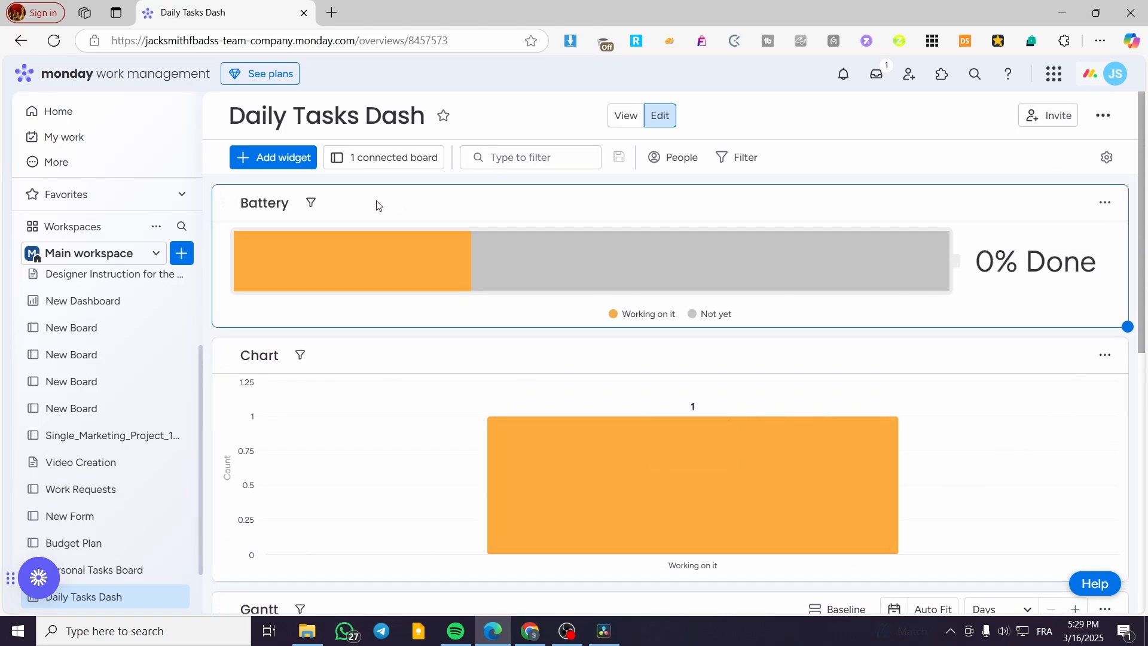
{"action": "scroll", "coordinate": [108, 304], "scroll_direction": "up", "scroll_amount": 2}
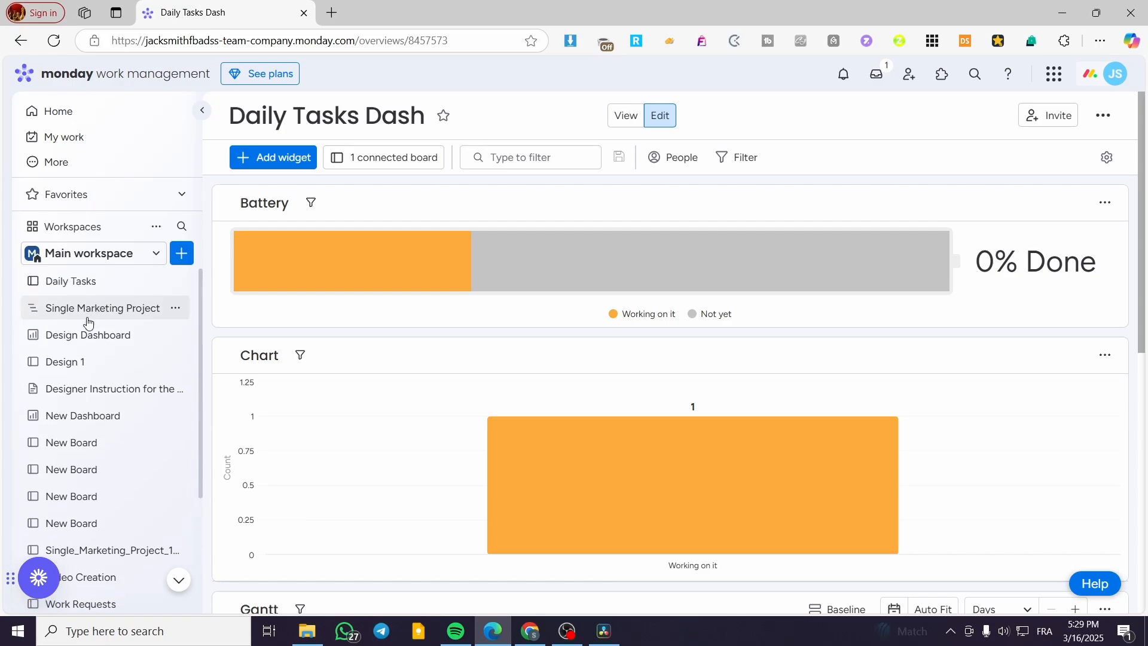
{"action": "scroll", "coordinate": [119, 514], "scroll_direction": "down", "scroll_amount": 3}
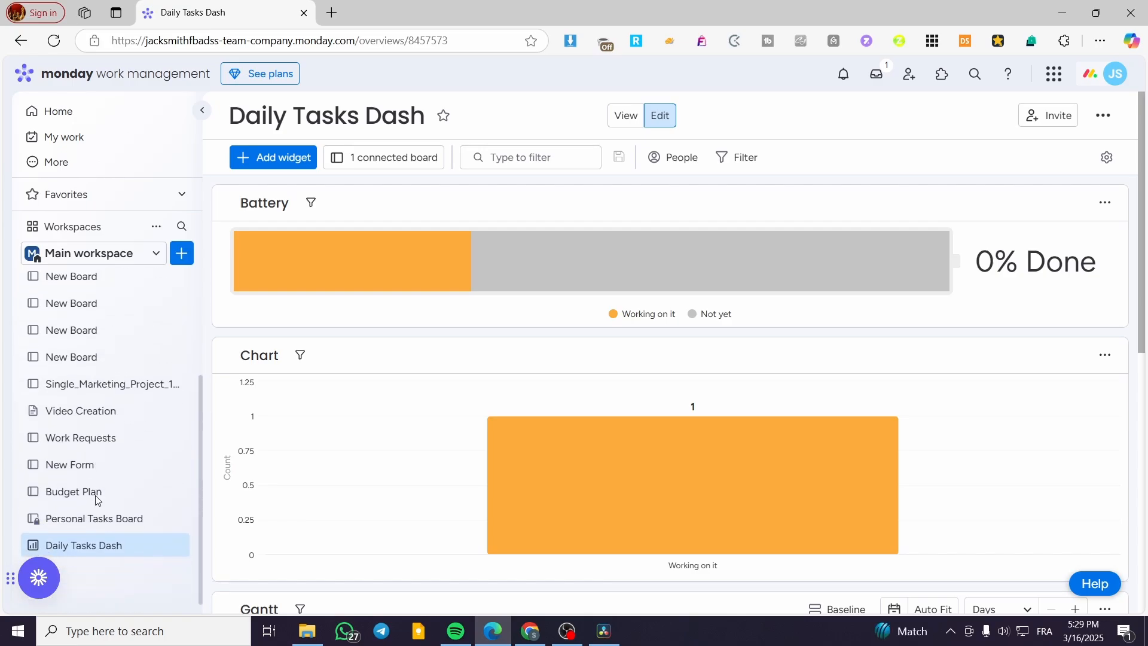
{"action": "left_click_drag", "start_coordinate": [74, 542], "coordinate": [89, 281]}
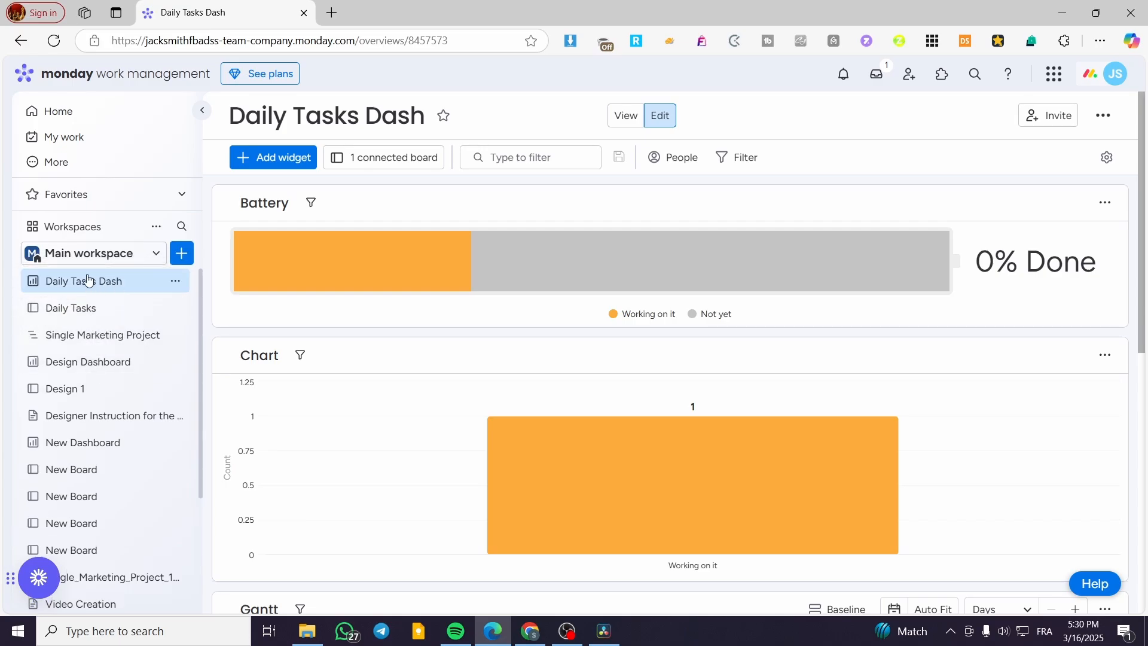
Examine which item types can be added to the Main workspace and which sources data can be imported from.
{"action": "left_click", "coordinate": [181, 253]}
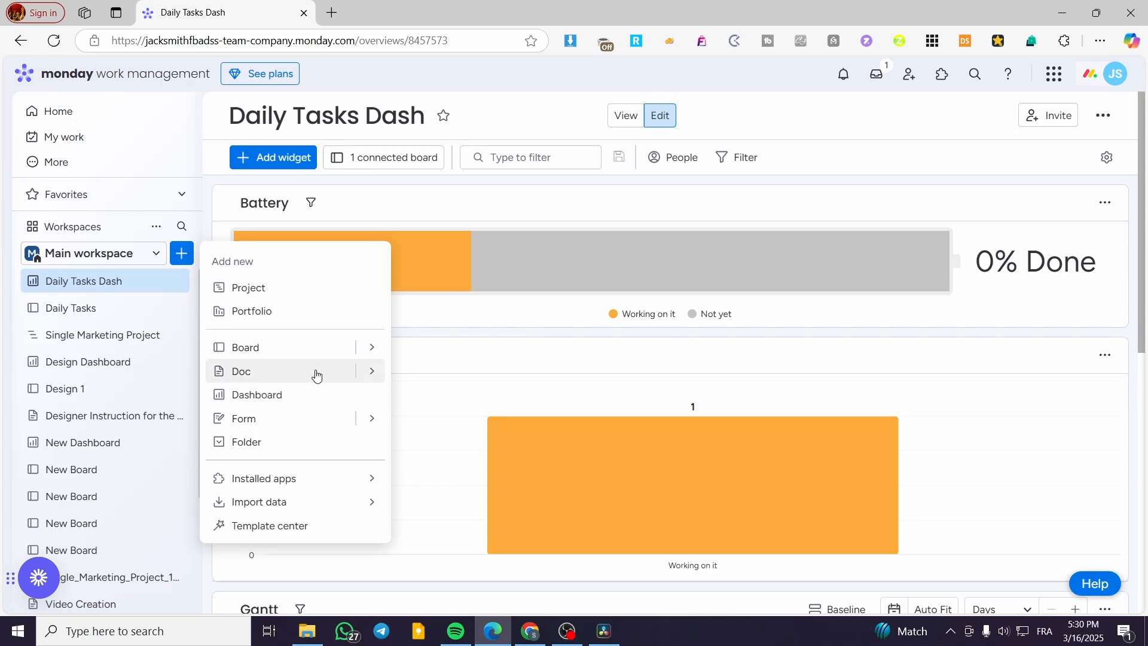
{"action": "mouse_move", "coordinate": [381, 378]}
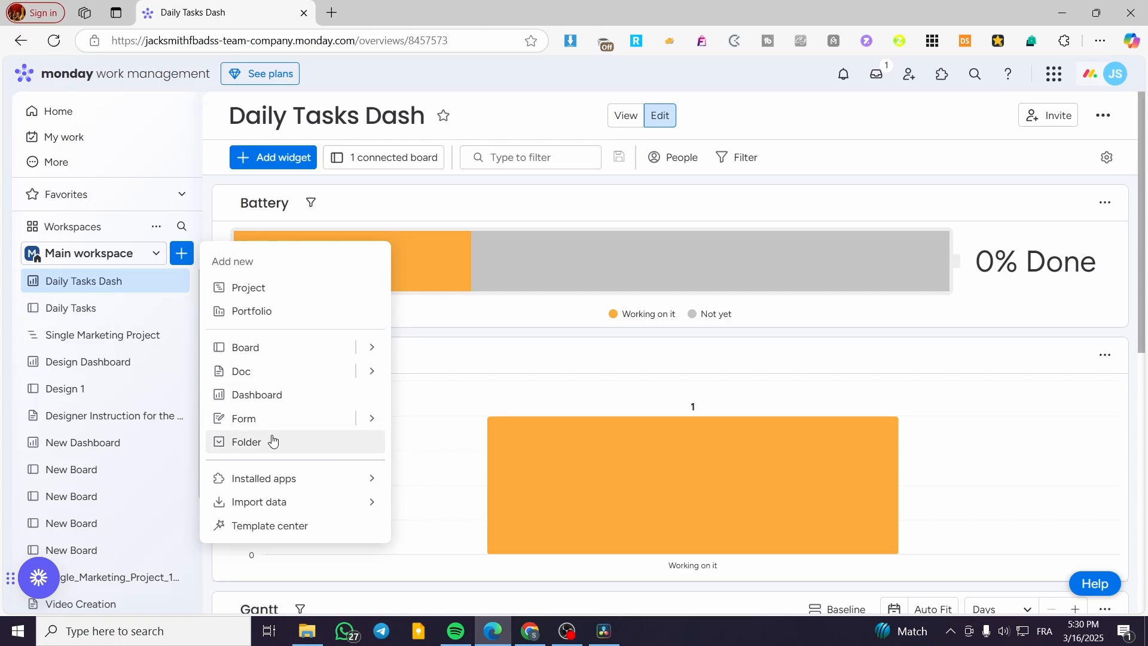
{"action": "mouse_move", "coordinate": [306, 509]}
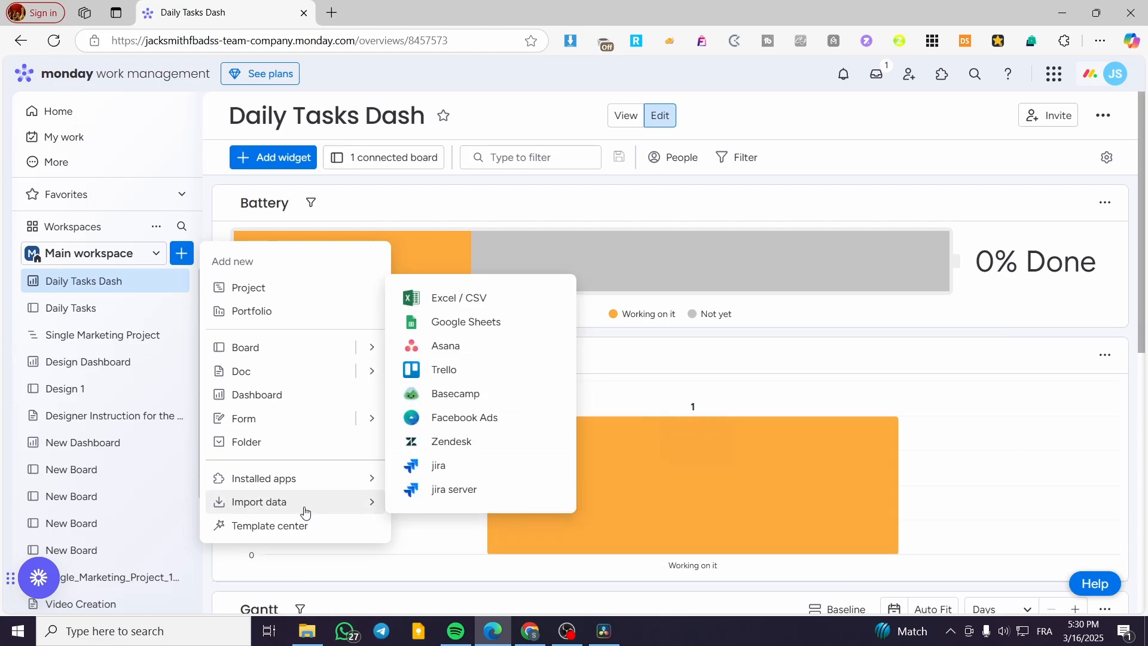
{"action": "left_click", "coordinate": [568, 223]}
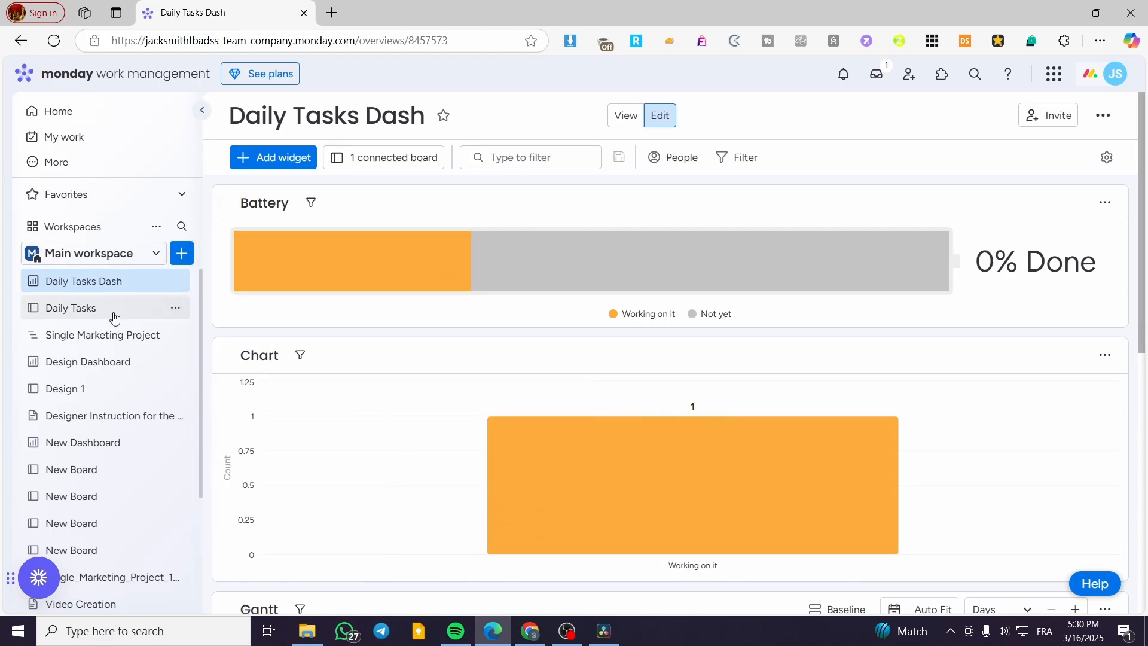
Select all tasks in the First Week Tasks group of the Daily Tasks board and look at the export option.
{"action": "left_click", "coordinate": [96, 308]}
{"action": "left_click", "coordinate": [250, 254]}
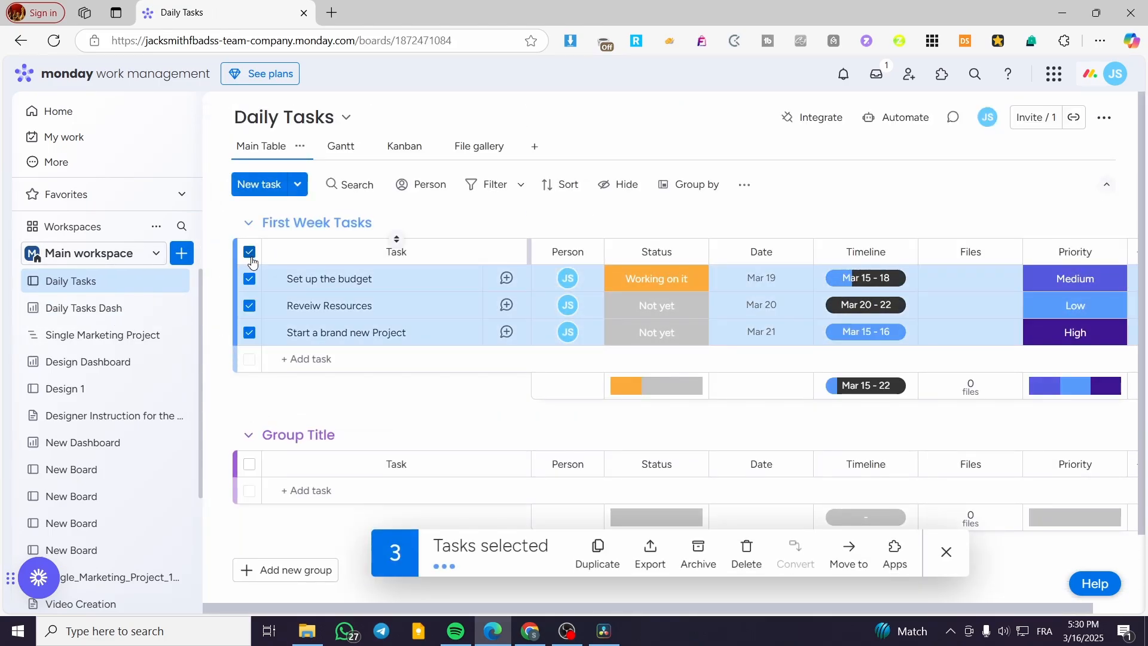
{"action": "left_click", "coordinate": [653, 555]}
{"action": "left_click", "coordinate": [748, 241]}
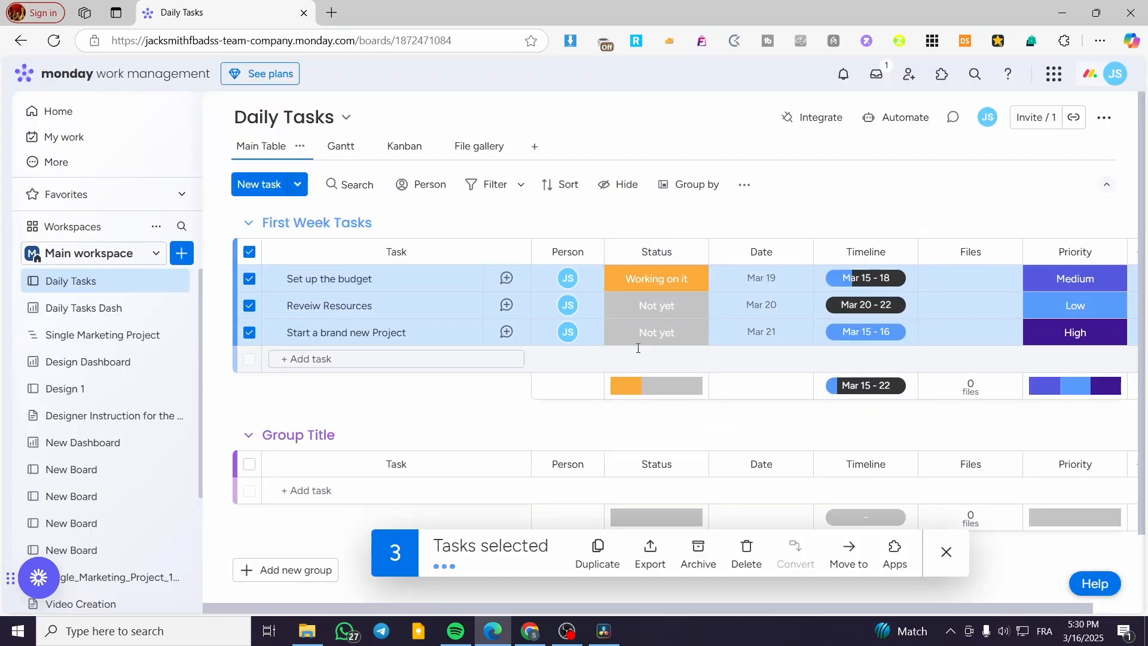